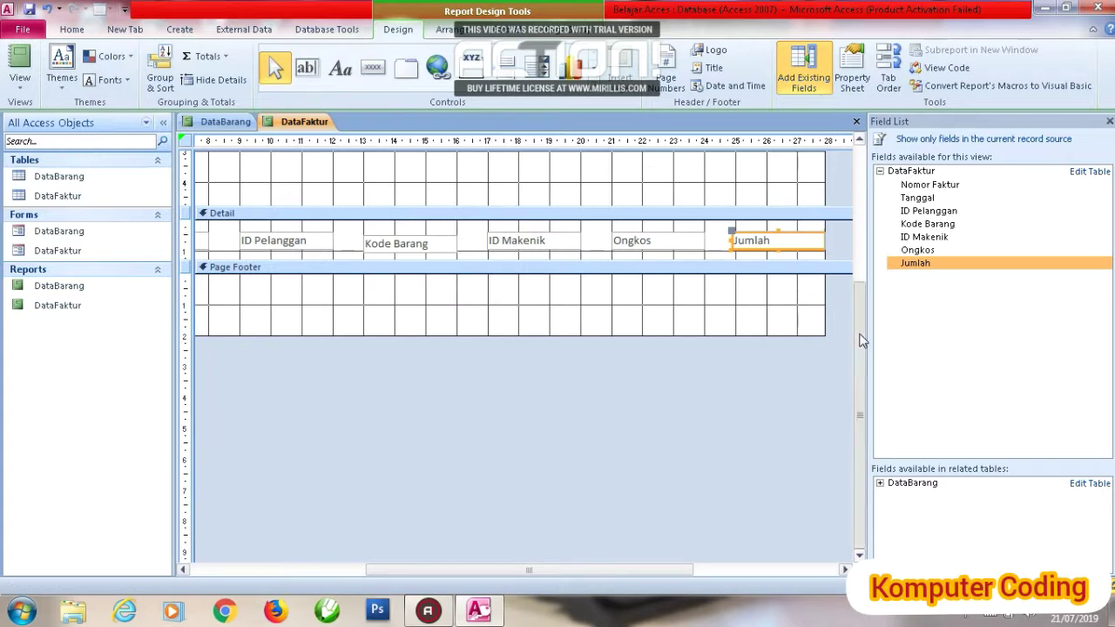
# Line up the Nomor Faktur, Tanggal, ID Pelanggan, Kode Barang and ID Makenik labels in one Page Header row above their matching Detail fields
pyautogui.scroll(3, 806, 273)
pyautogui.moveTo(640, 571); pyautogui.dragTo(464, 564)
pyautogui.moveTo(212, 301); pyautogui.dragTo(834, 255)
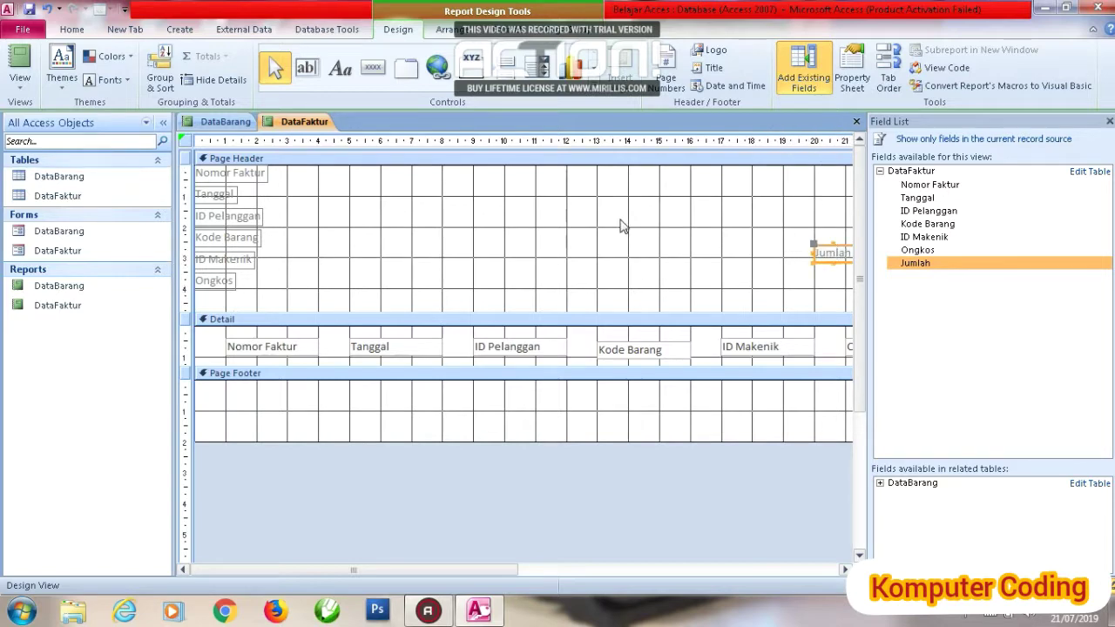
pyautogui.moveTo(222, 283); pyautogui.dragTo(768, 243)
pyautogui.moveTo(247, 263); pyautogui.dragTo(769, 192)
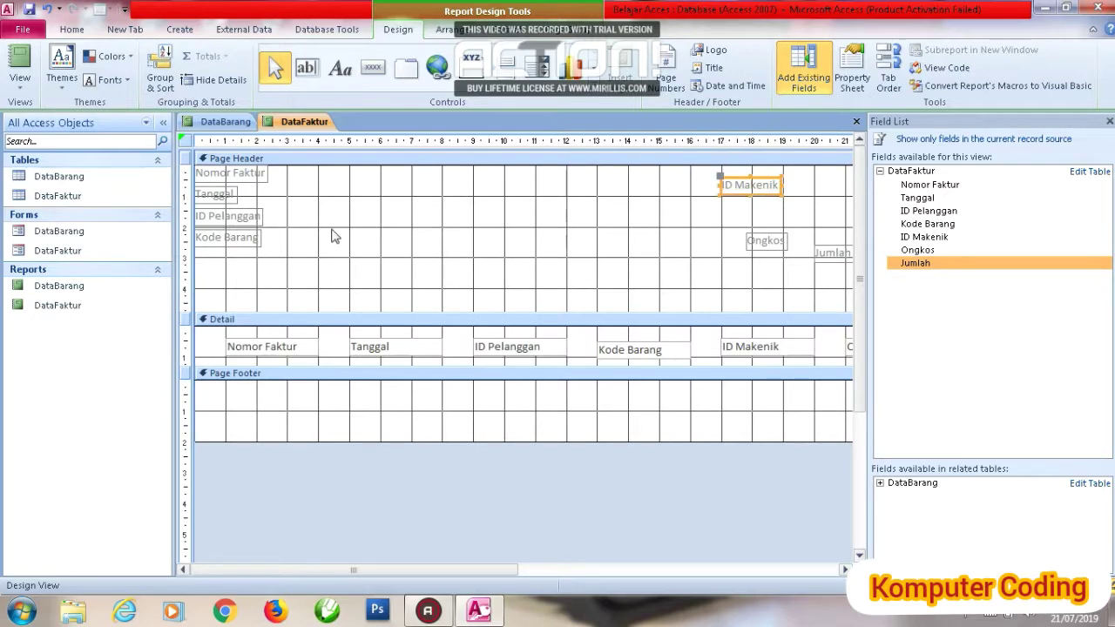
pyautogui.moveTo(225, 247); pyautogui.dragTo(626, 190)
pyautogui.moveTo(237, 223); pyautogui.dragTo(513, 186)
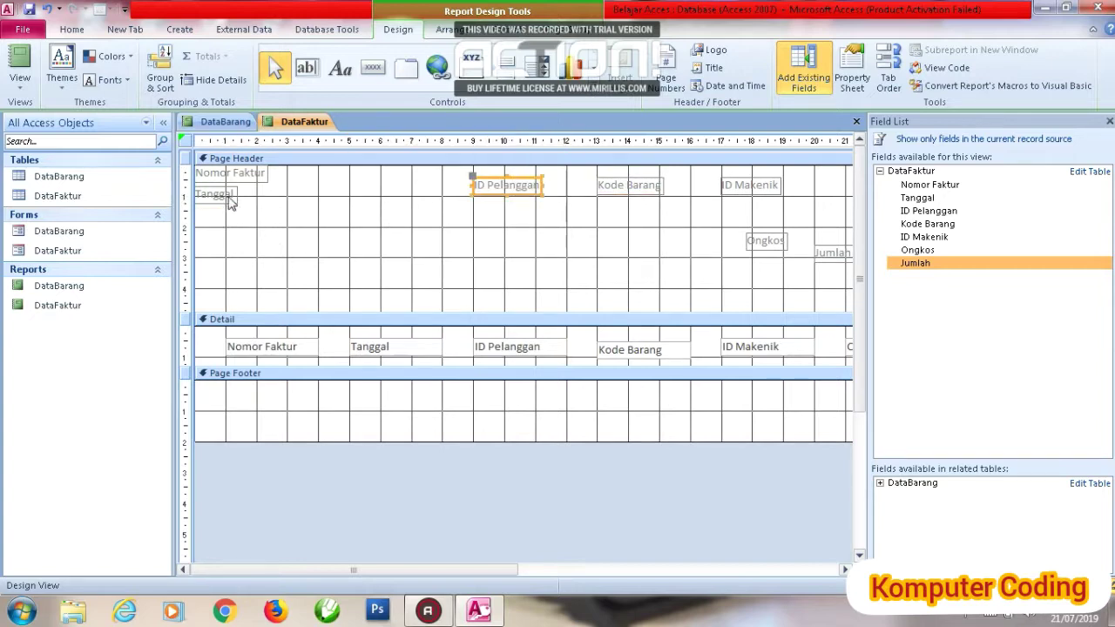
pyautogui.moveTo(230, 200); pyautogui.dragTo(383, 187)
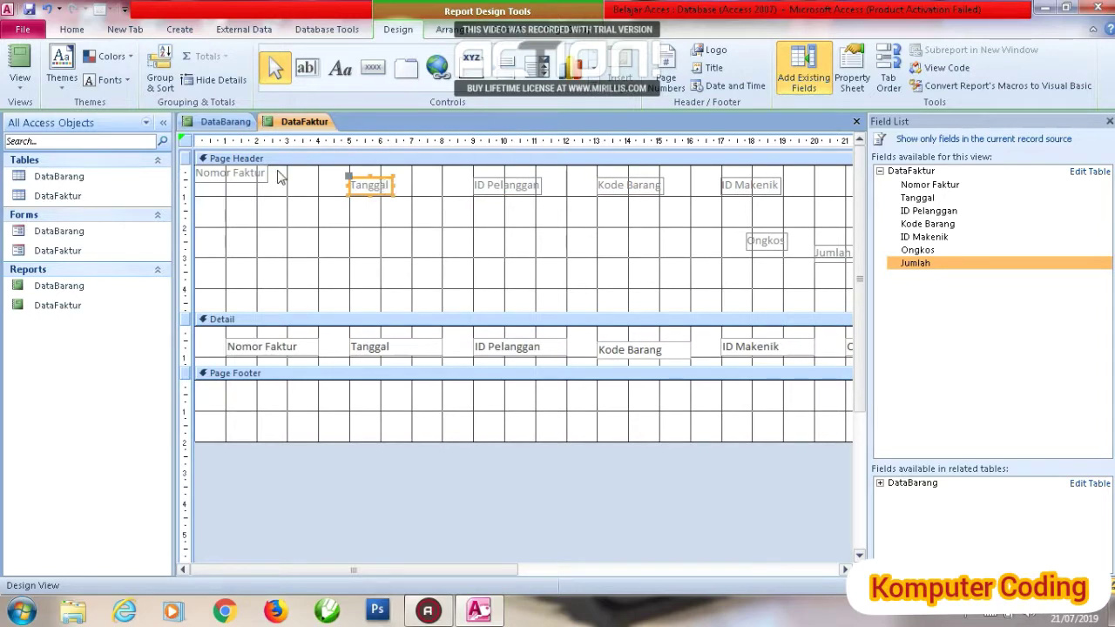
pyautogui.moveTo(241, 173); pyautogui.dragTo(272, 185)
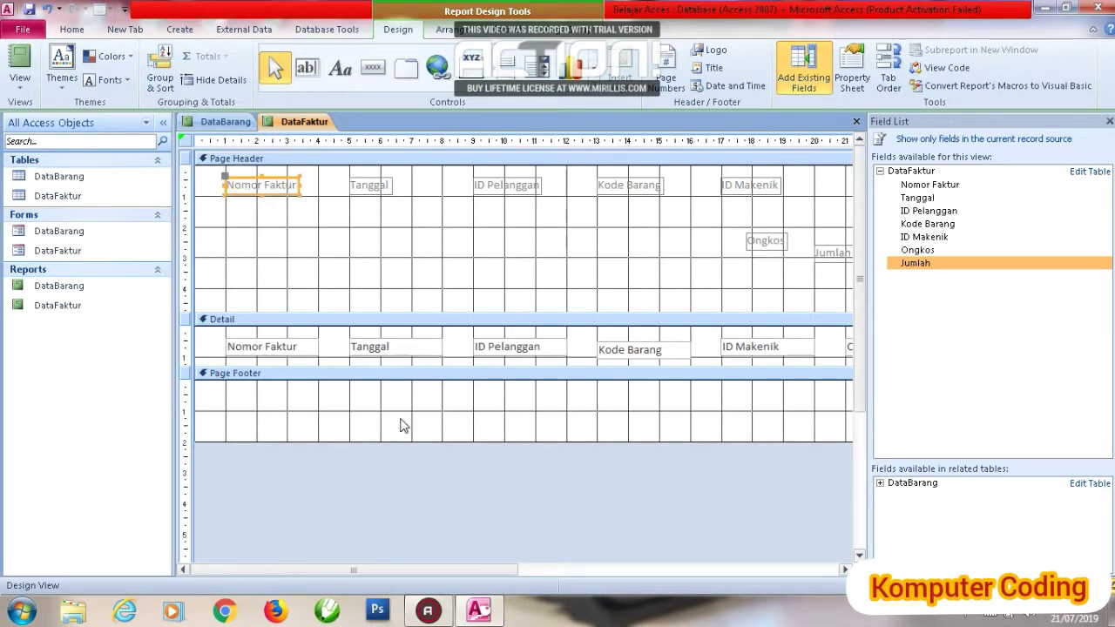
# Place the Ongkos and Jumlah labels above their Detail fields and shrink the Page Header to about 1.5 cm high
pyautogui.moveTo(497, 568); pyautogui.dragTo(670, 568)
pyautogui.moveTo(614, 255); pyautogui.dragTo(771, 183)
pyautogui.moveTo(551, 243); pyautogui.dragTo(649, 187)
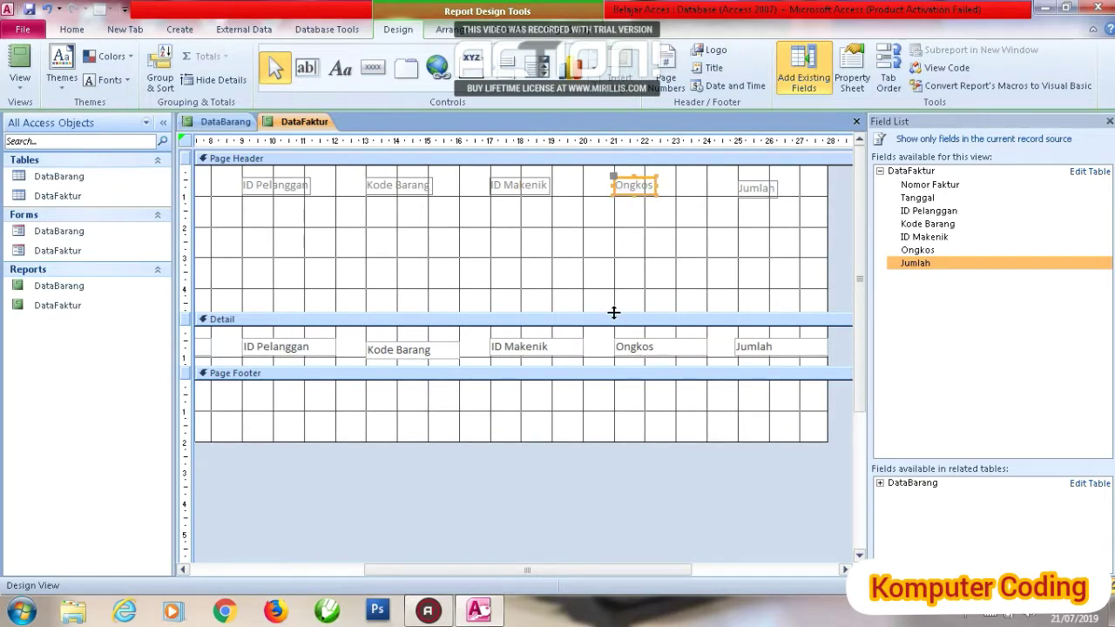
pyautogui.moveTo(614, 312); pyautogui.dragTo(612, 210)
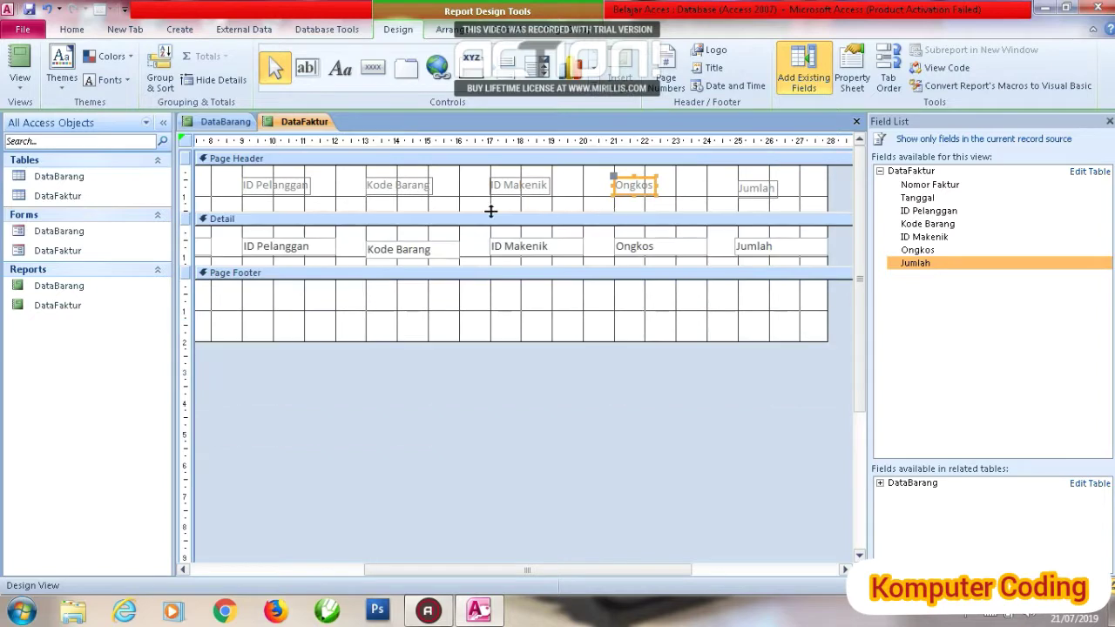
# Add the DataFaktur title to the report, collapse the Report Footer and reduce the Page Footer height to about 1.2 cm
pyautogui.click(714, 68)
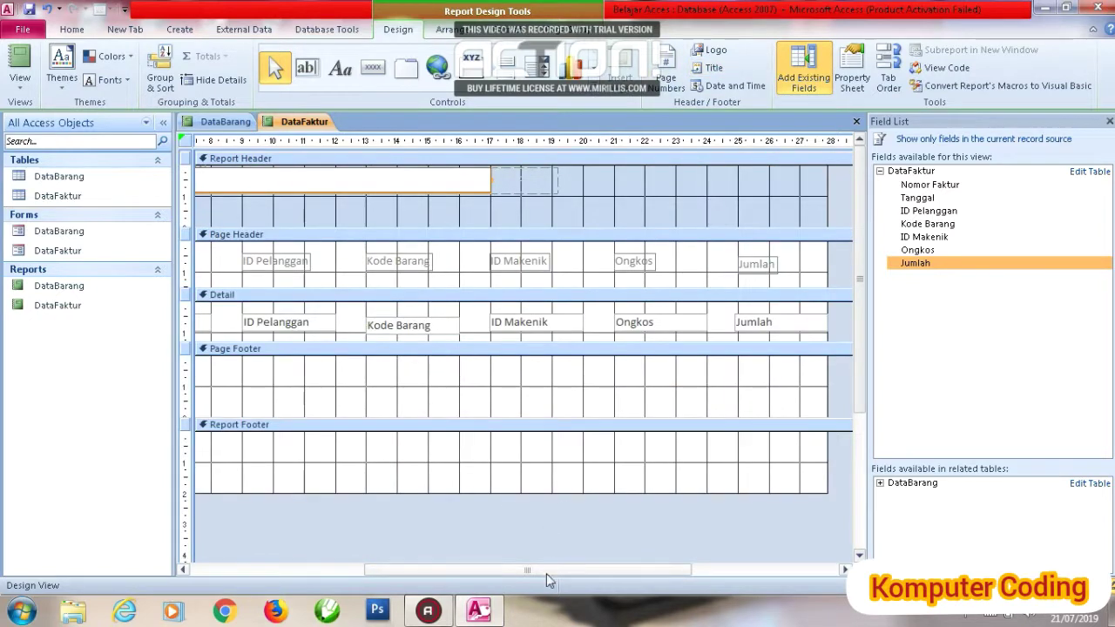
pyautogui.moveTo(546, 570); pyautogui.dragTo(394, 571)
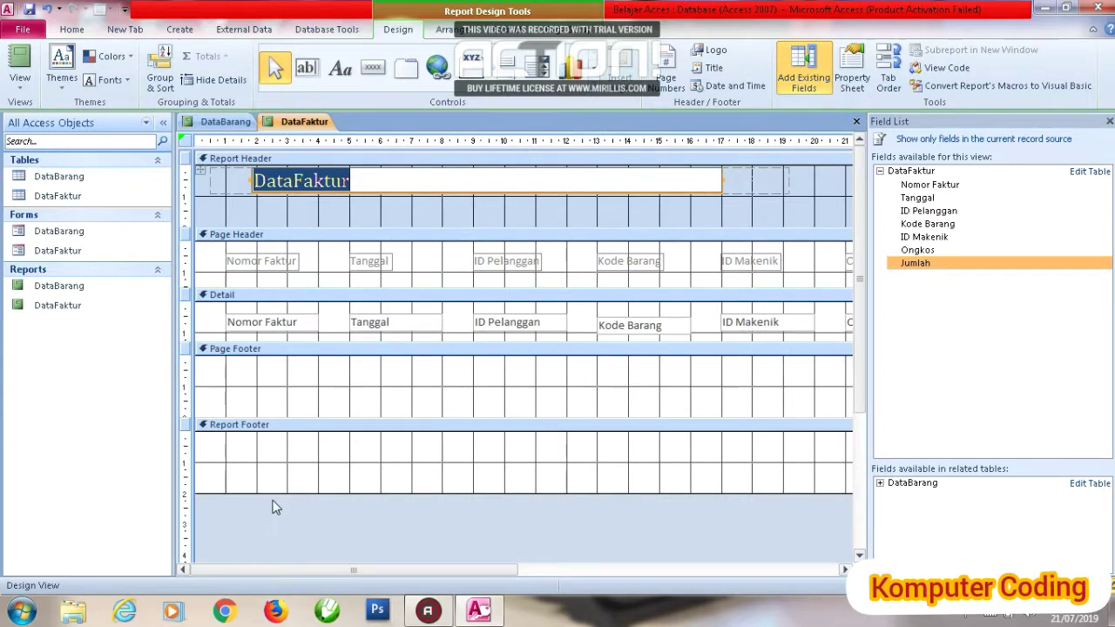
pyautogui.moveTo(274, 493); pyautogui.dragTo(302, 389)
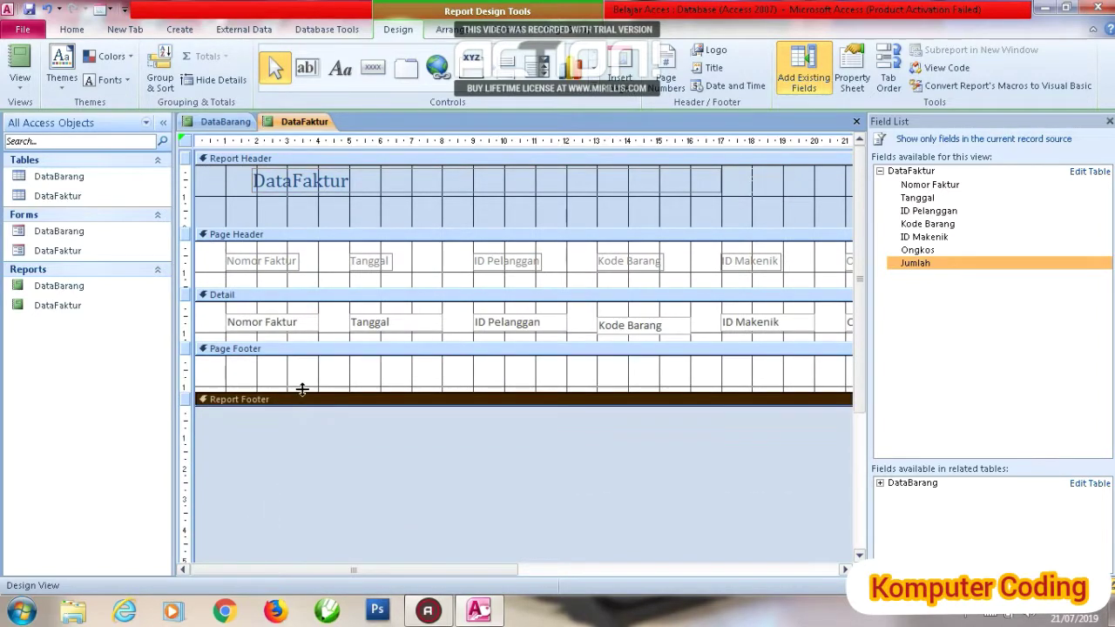
# Insert the logo-bengkel-motor-png-5 picture as the report's logo and set its size mode to Stretch
pyautogui.click(712, 53)
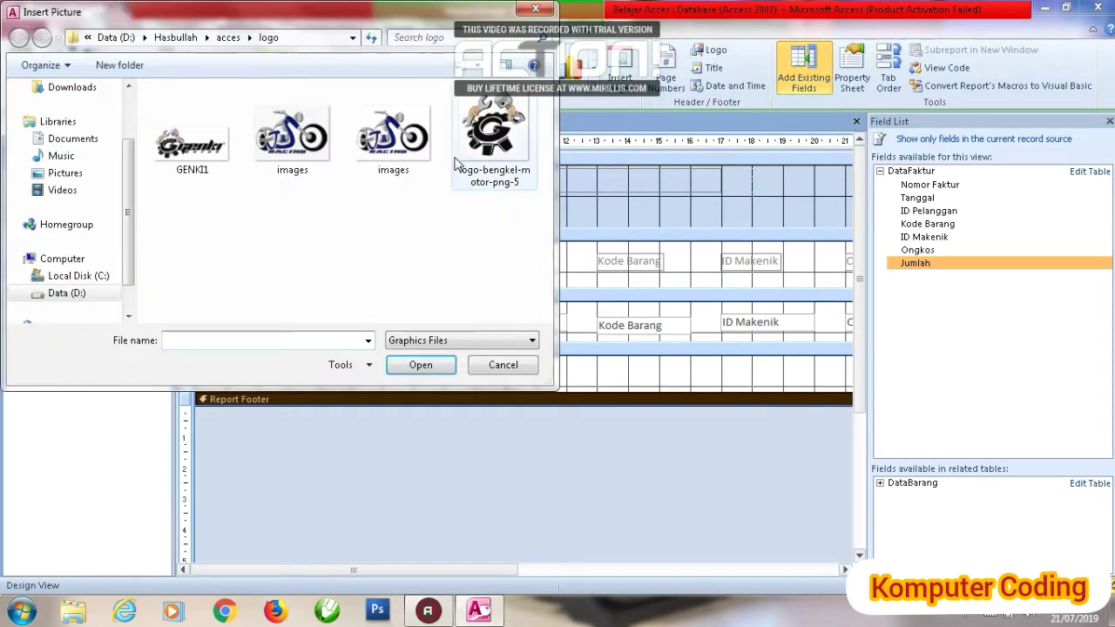
pyautogui.click(480, 150)
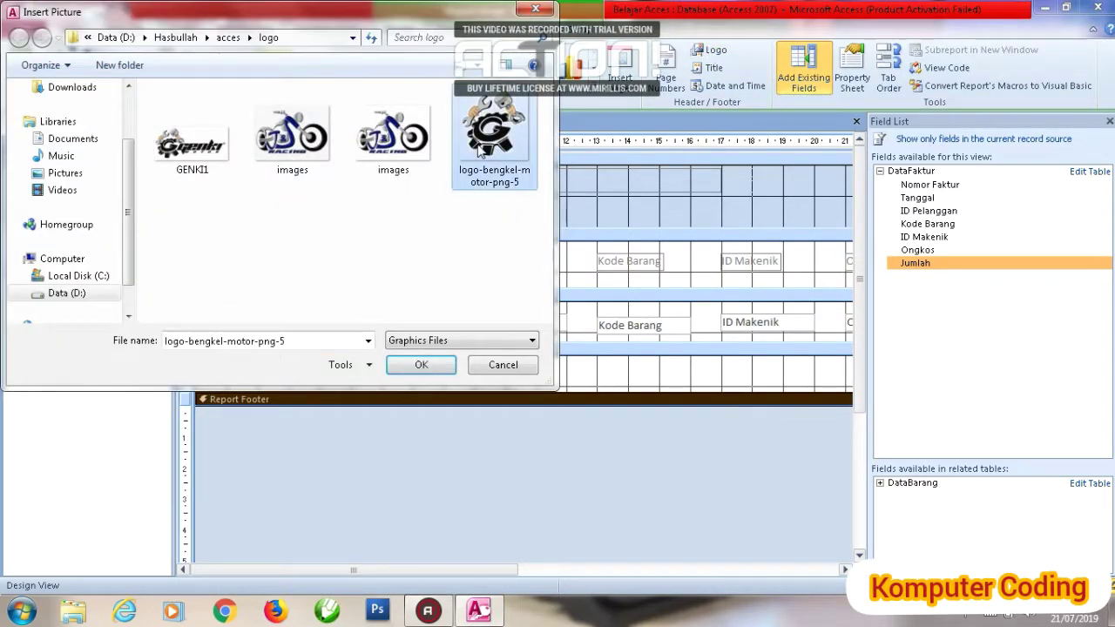
pyautogui.click(420, 366)
pyautogui.click(852, 77)
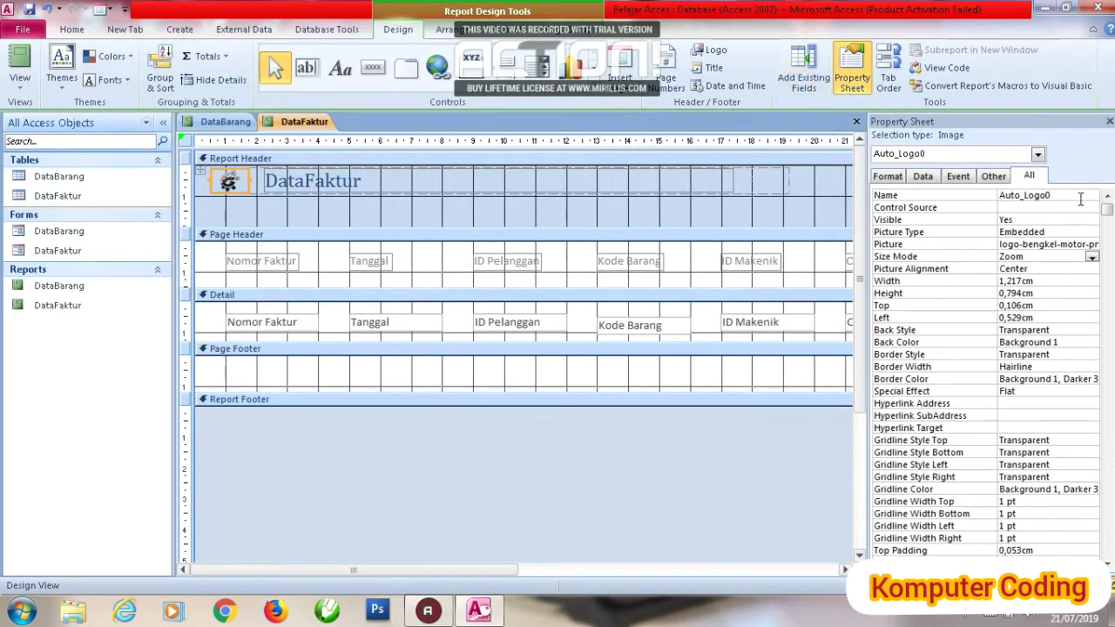
pyautogui.click(1092, 257)
pyautogui.click(1078, 279)
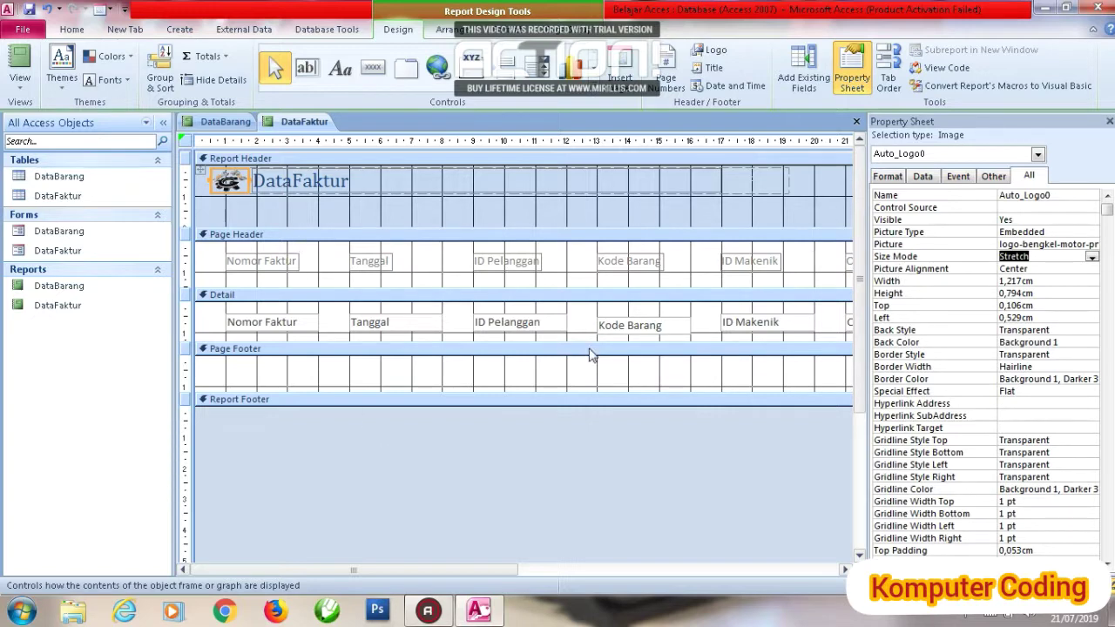
# Add a command button captioned Kembali to the Page Footer, below the Jumlah field
pyautogui.moveTo(377, 571); pyautogui.dragTo(579, 558)
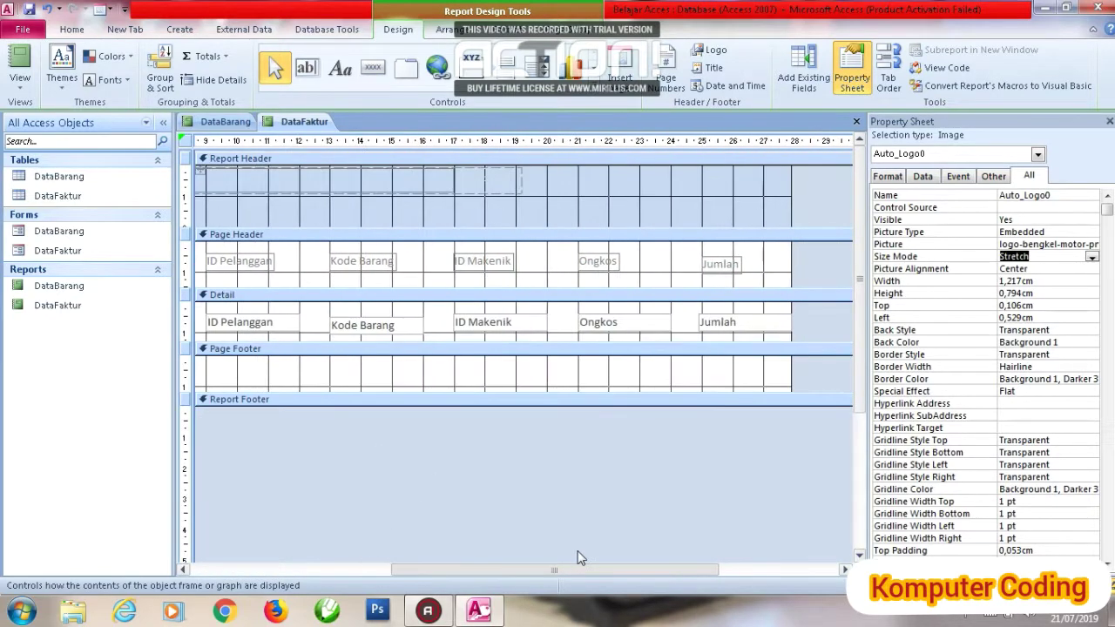
pyautogui.click(374, 67)
pyautogui.click(697, 370)
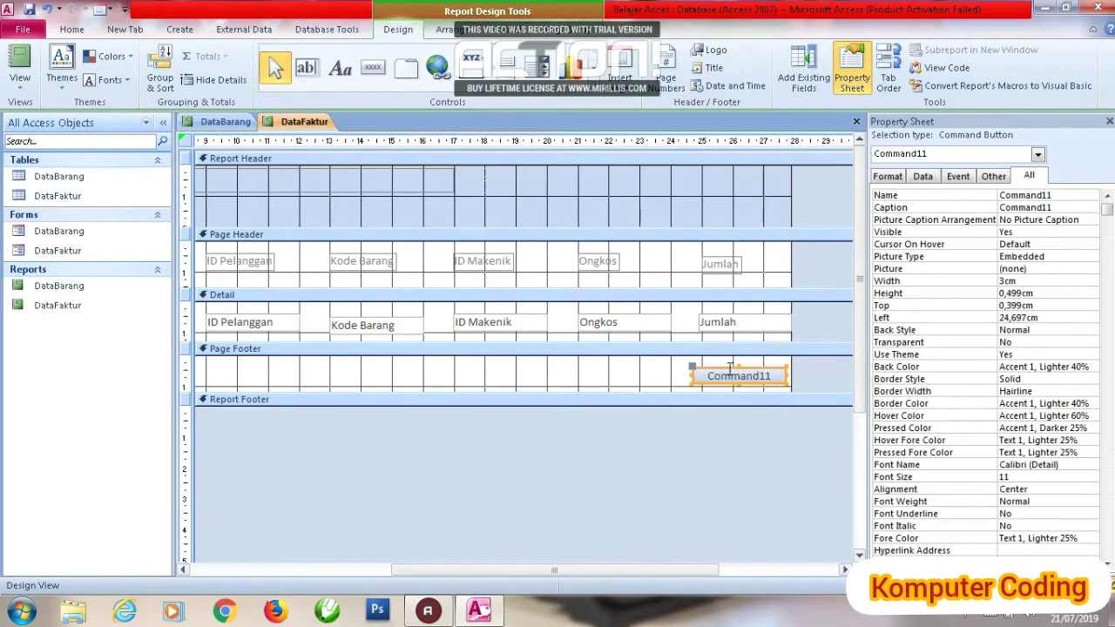
pyautogui.doubleClick(737, 375)
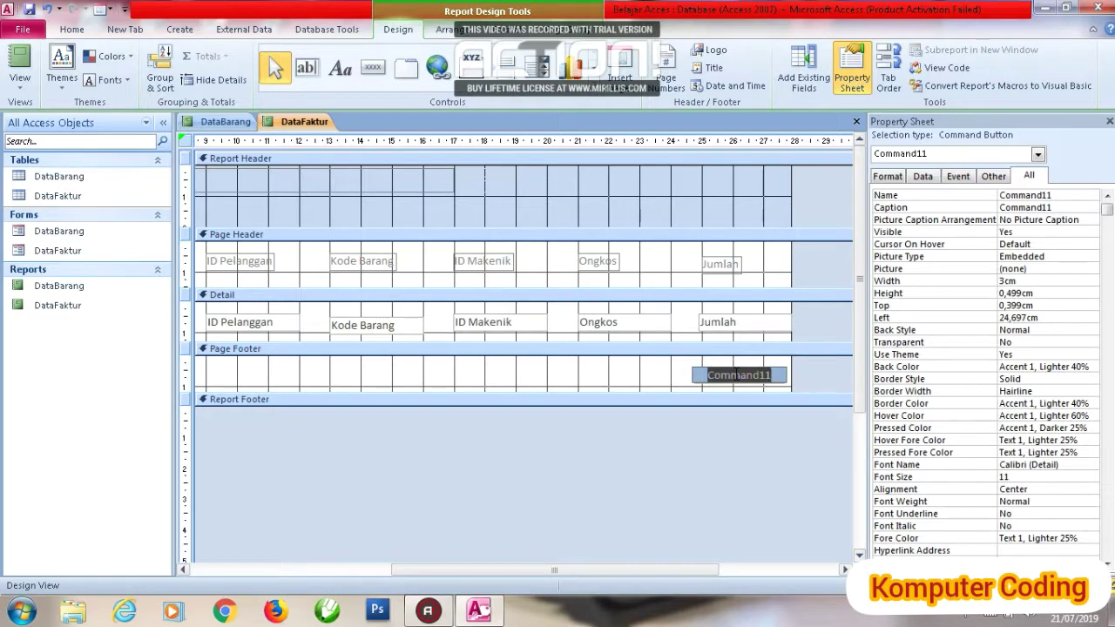
pyautogui.press('Delete')
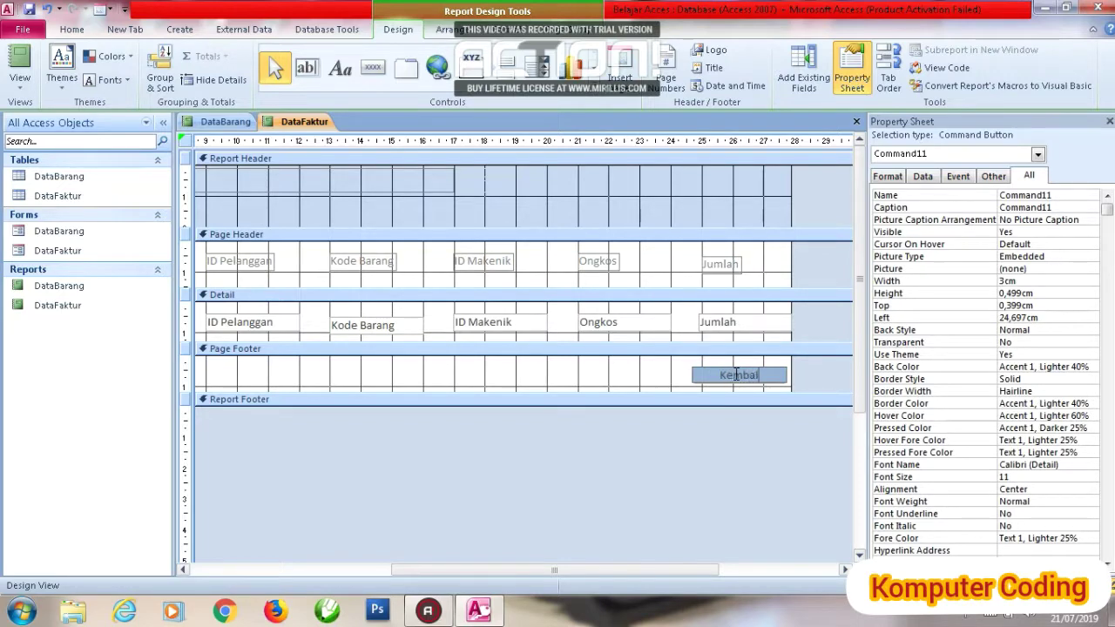
pyautogui.click(648, 376)
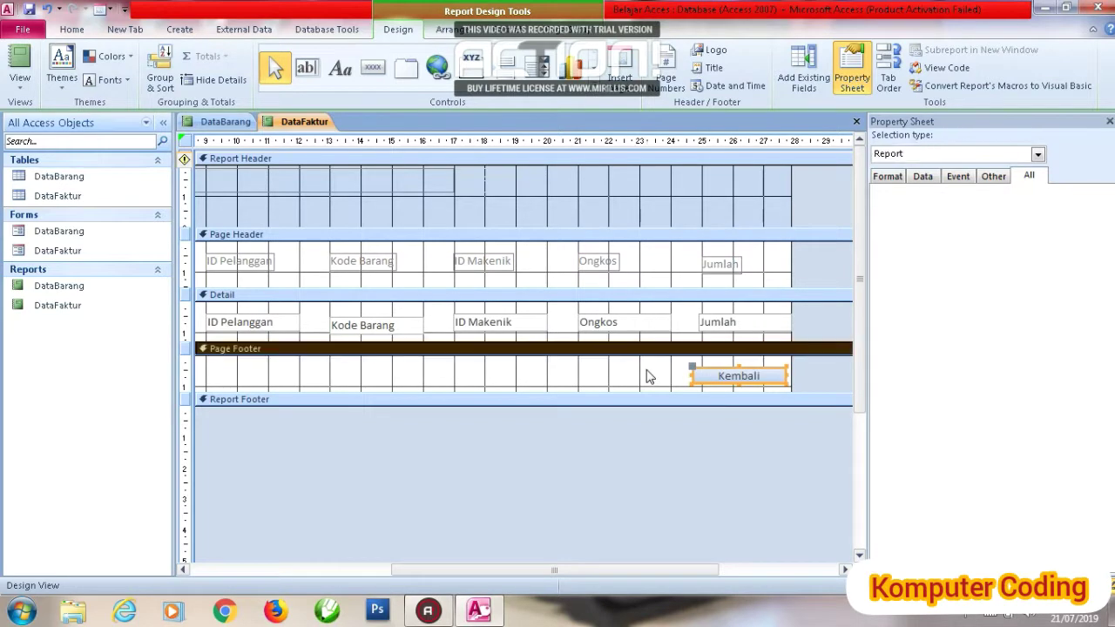
# Add a second command button captioned Print beside the Kembali button in the Page Footer
pyautogui.click(373, 67)
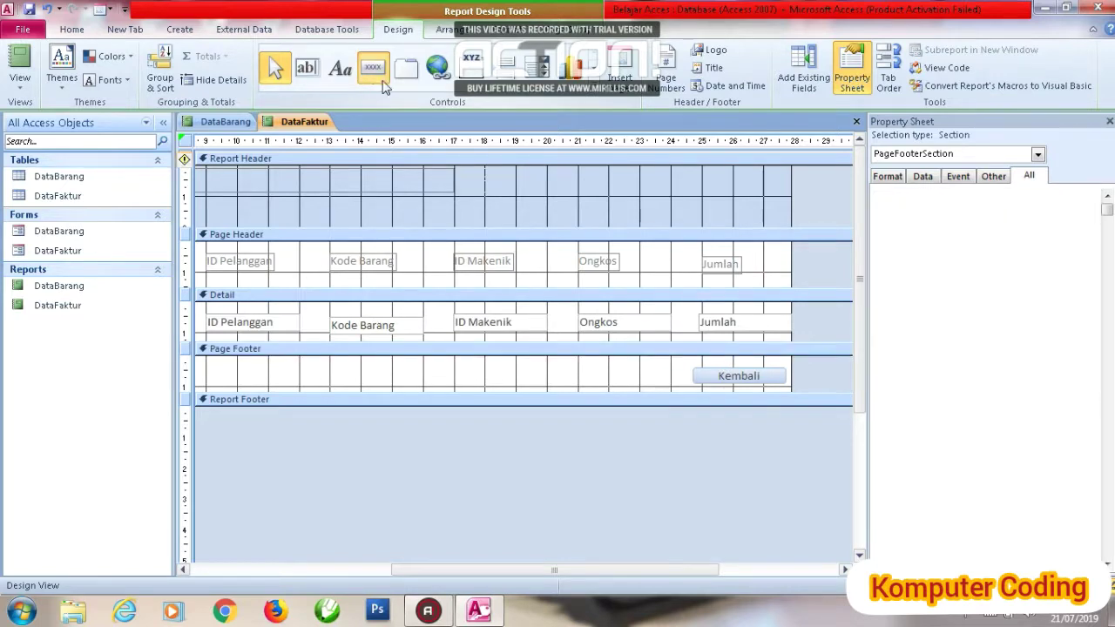
pyautogui.moveTo(600, 366); pyautogui.dragTo(696, 384)
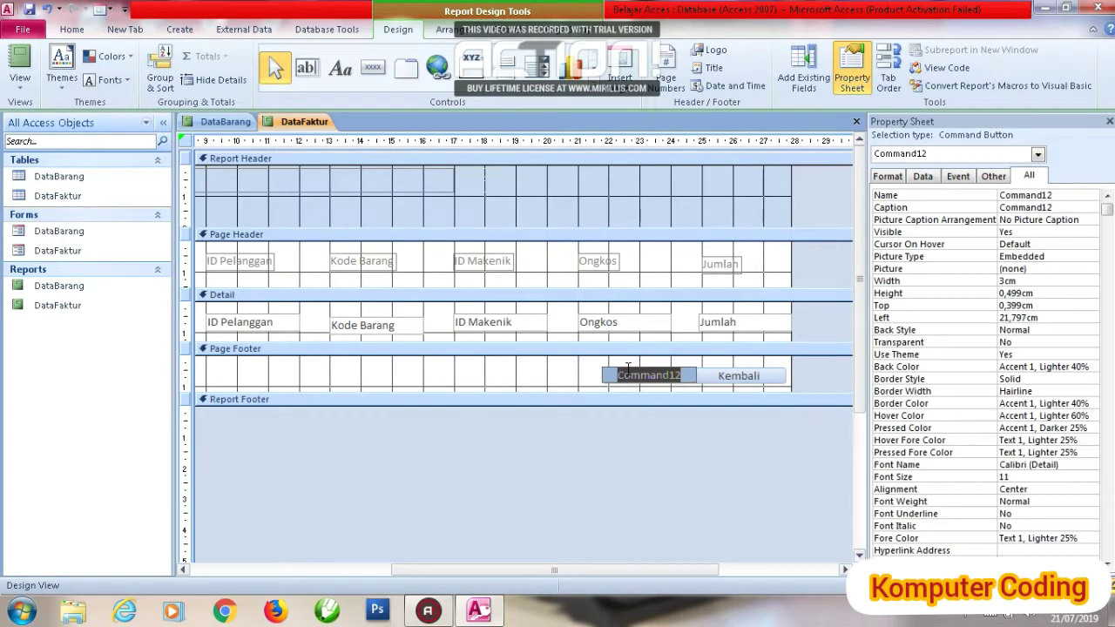
pyautogui.write('p')
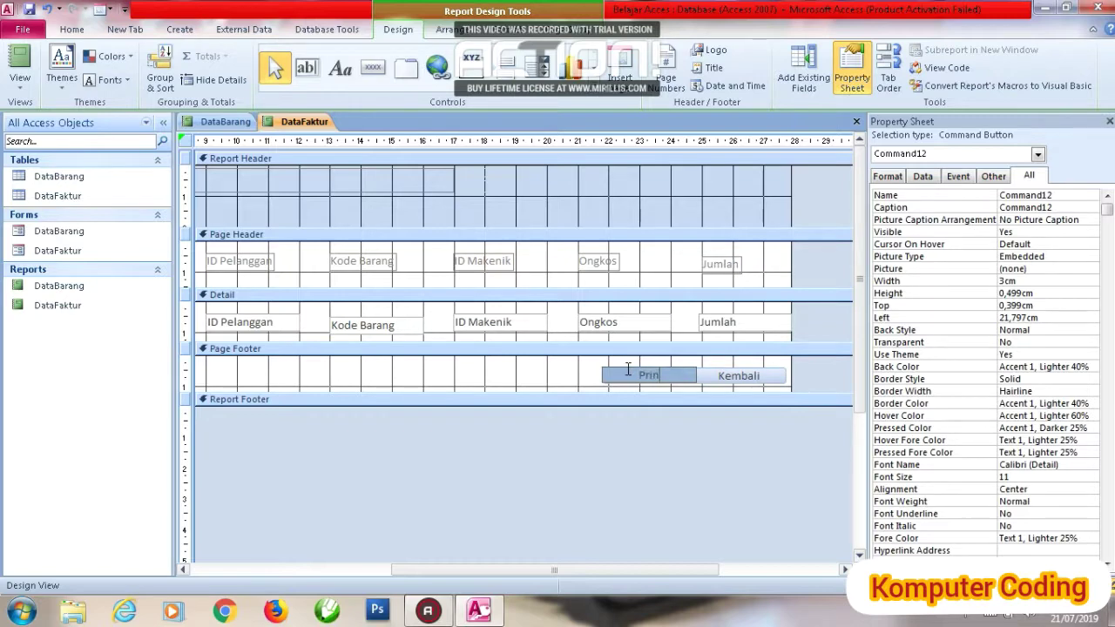
pyautogui.click(588, 390)
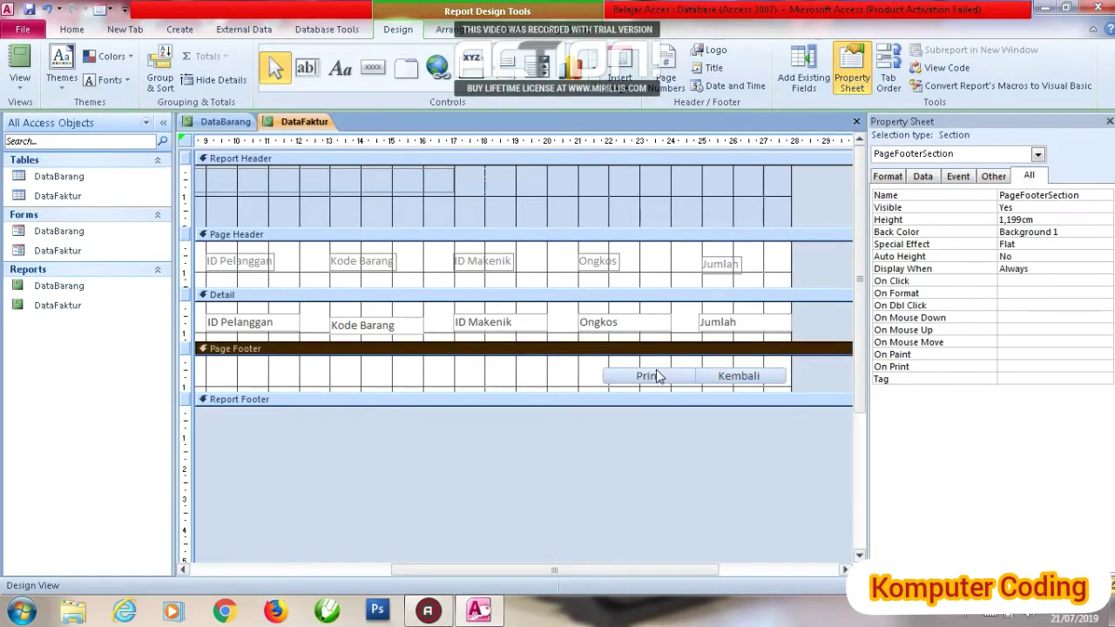
# Space the Print and Kembali buttons about 0.7 cm apart, with Kembali starting at about 24.4 cm
pyautogui.moveTo(659, 376); pyautogui.dragTo(624, 376)
pyautogui.click(731, 376)
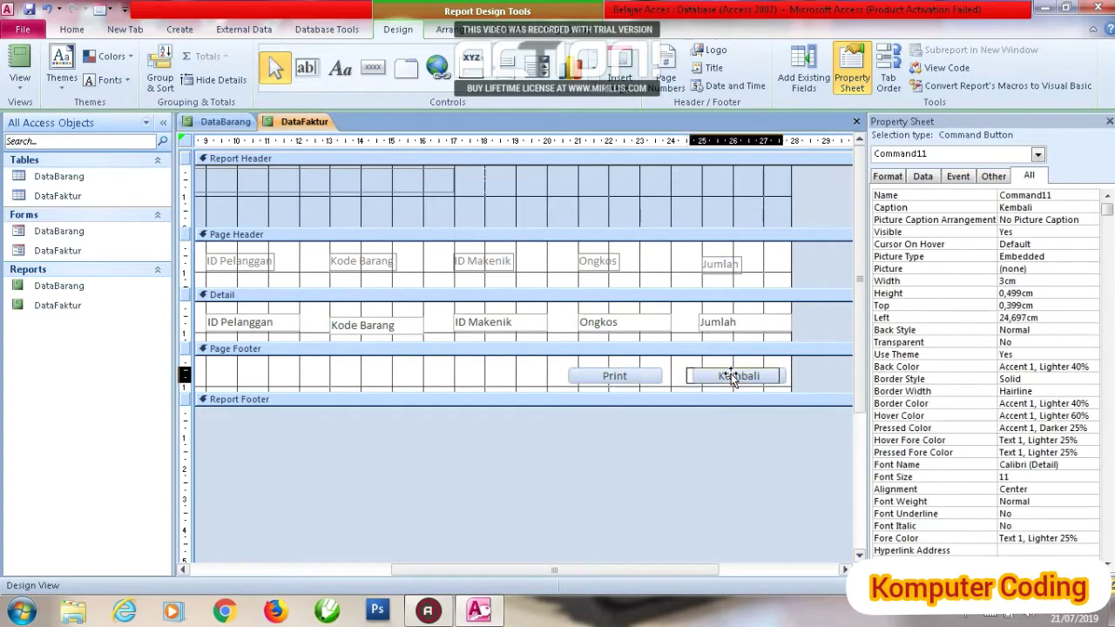
pyautogui.moveTo(732, 376); pyautogui.dragTo(727, 374)
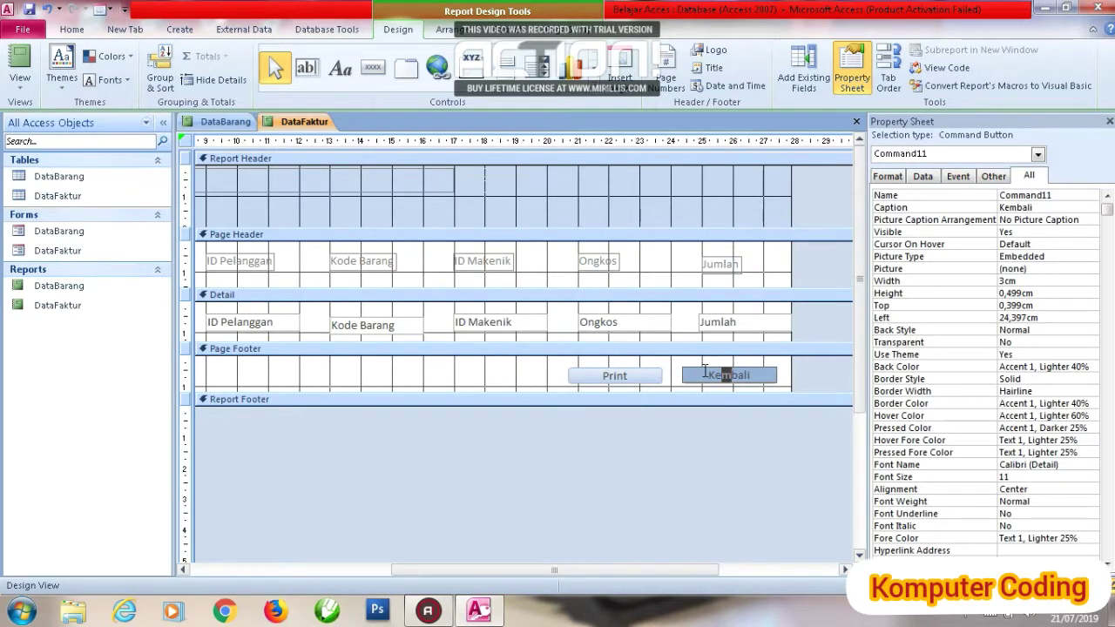
pyautogui.click(690, 366)
# Create an on-click macro for the Kembali button with a RunMenuCommand action set to Close
pyautogui.rightClick(691, 373)
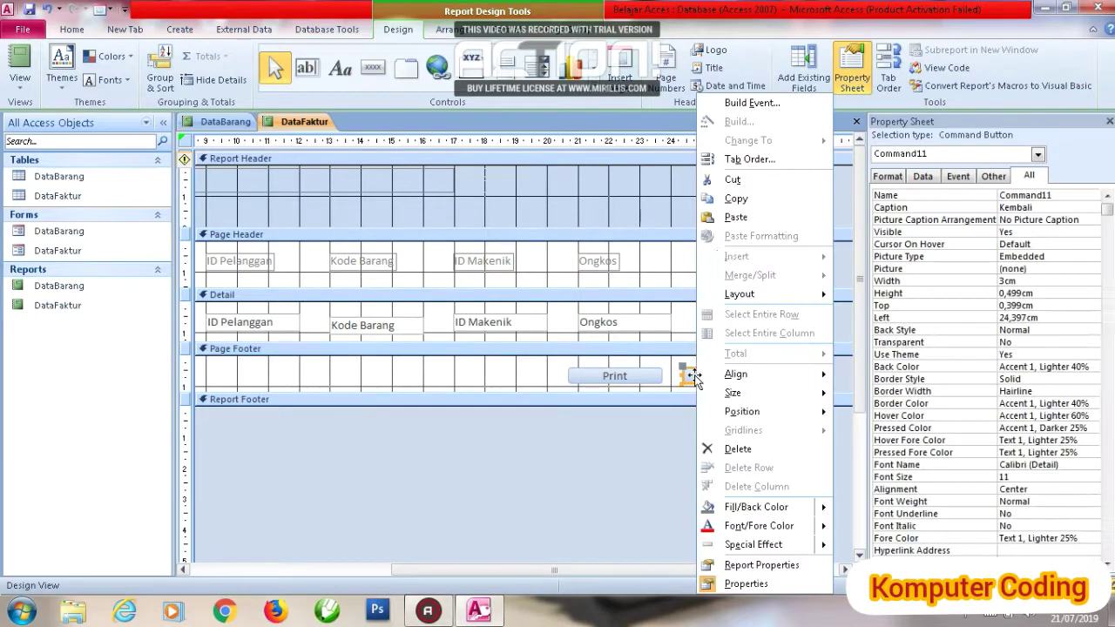
pyautogui.click(730, 103)
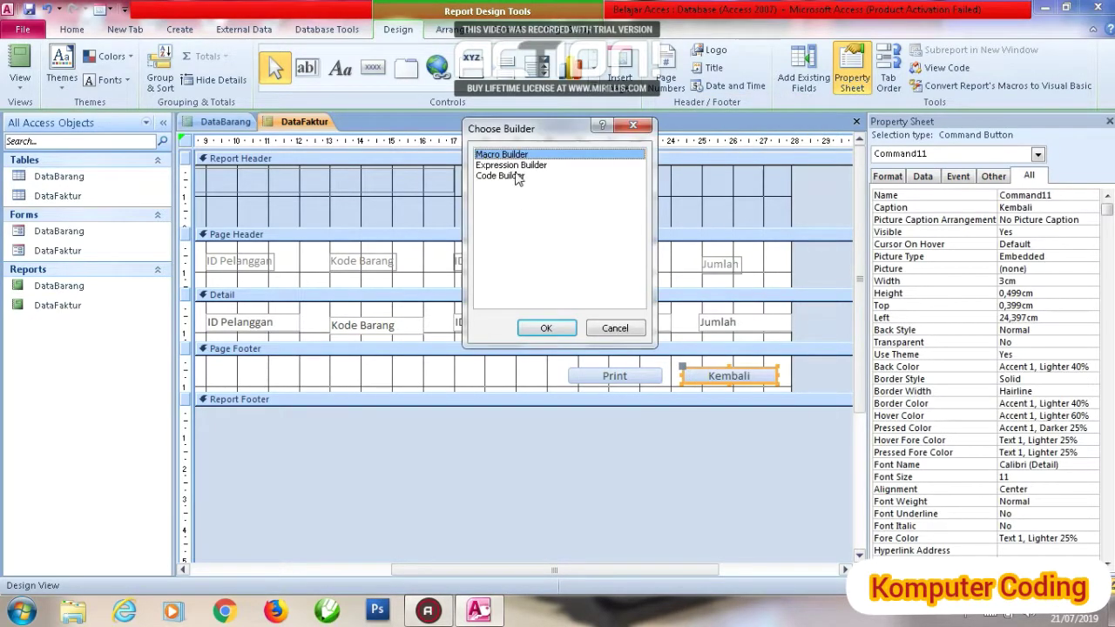
pyautogui.click(542, 327)
pyautogui.click(210, 156)
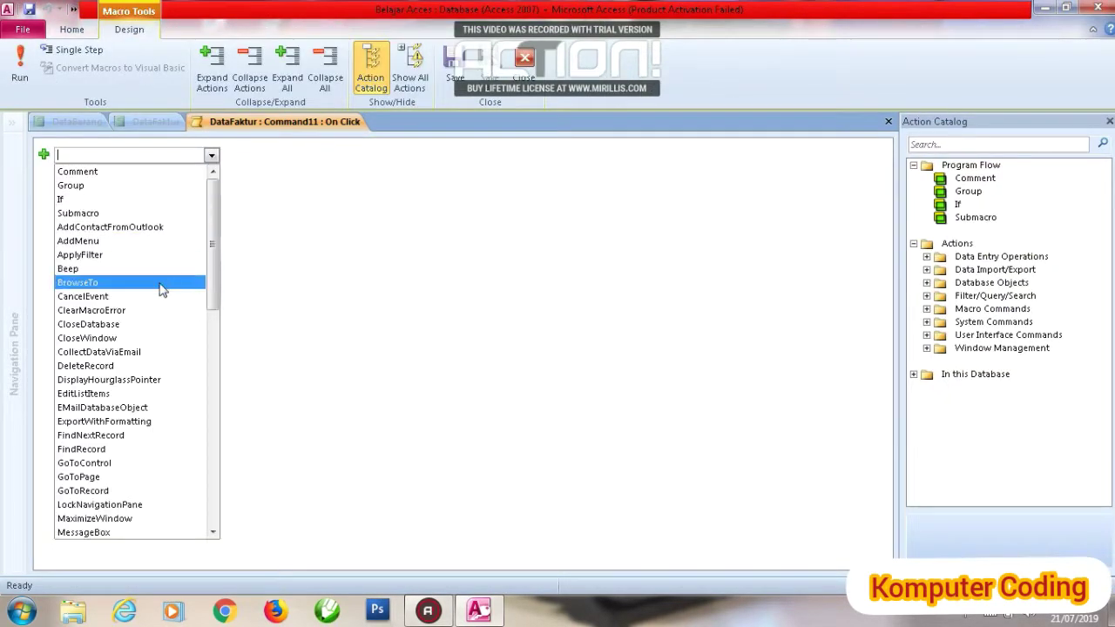
pyautogui.click(146, 325)
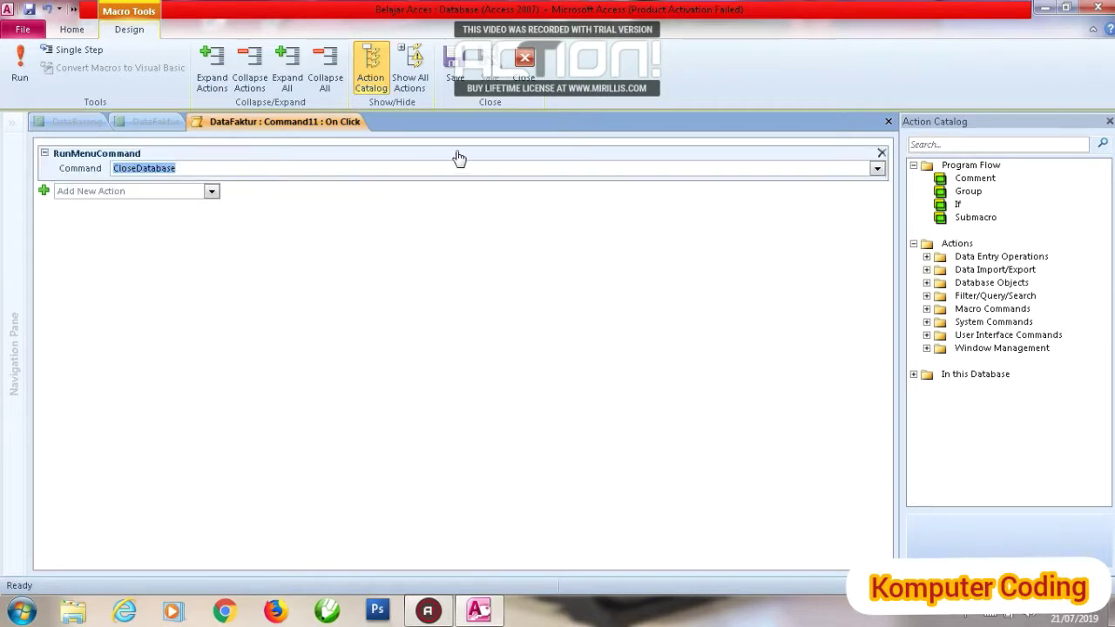
pyautogui.click(877, 169)
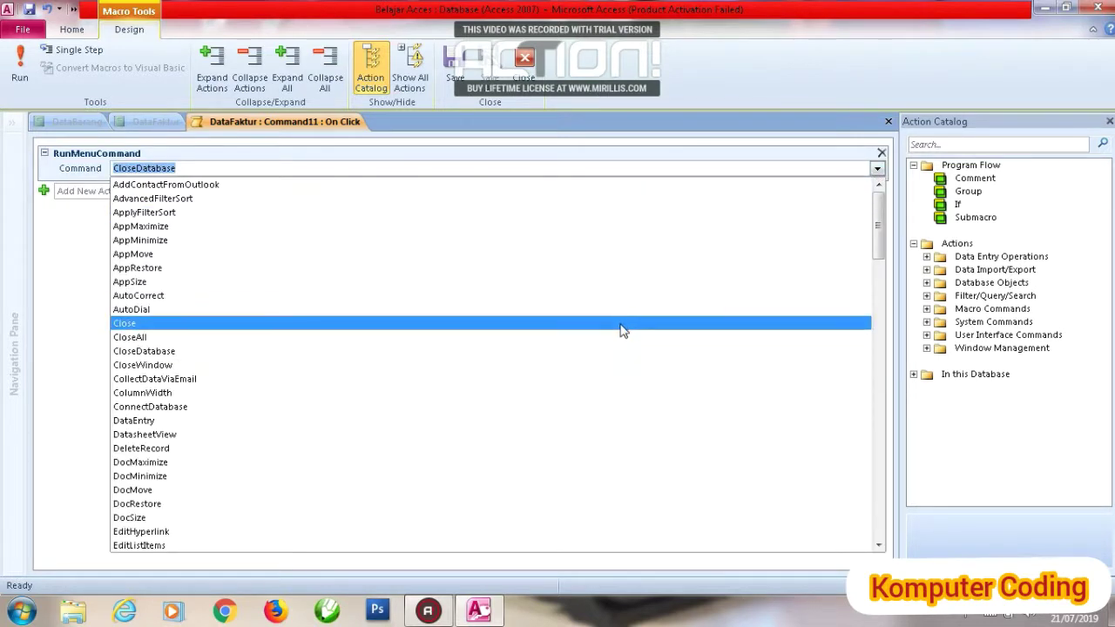
pyautogui.click(623, 324)
# Add an OpenForm action for the DataFaktur form to the Kembali button's macro and run the macro
pyautogui.click(210, 191)
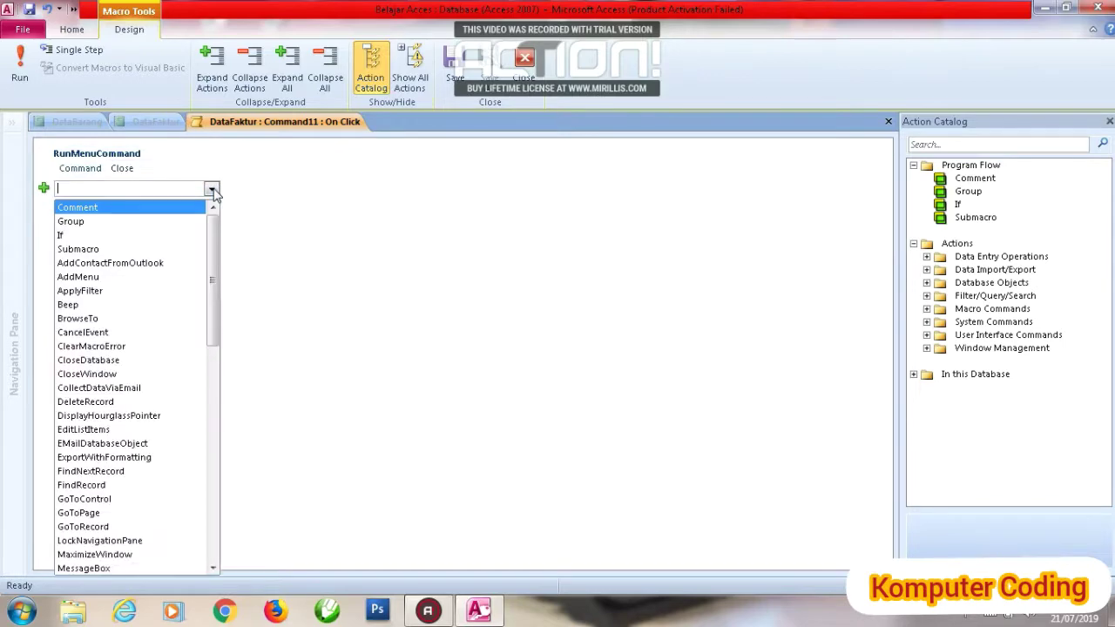
pyautogui.moveTo(214, 224); pyautogui.dragTo(207, 344)
pyautogui.click(147, 366)
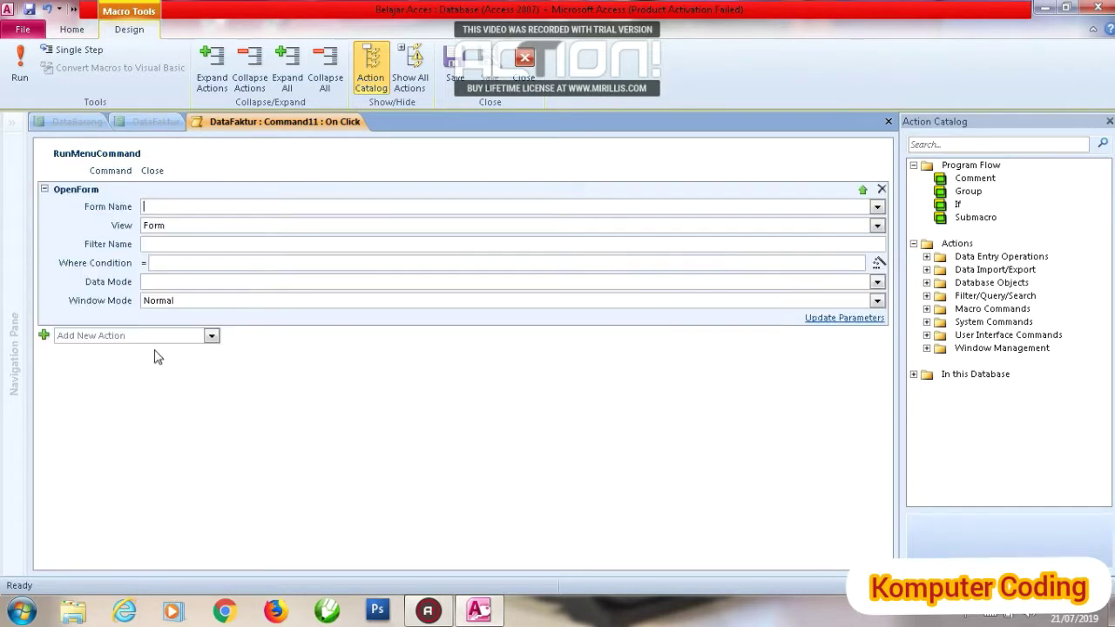
pyautogui.click(876, 207)
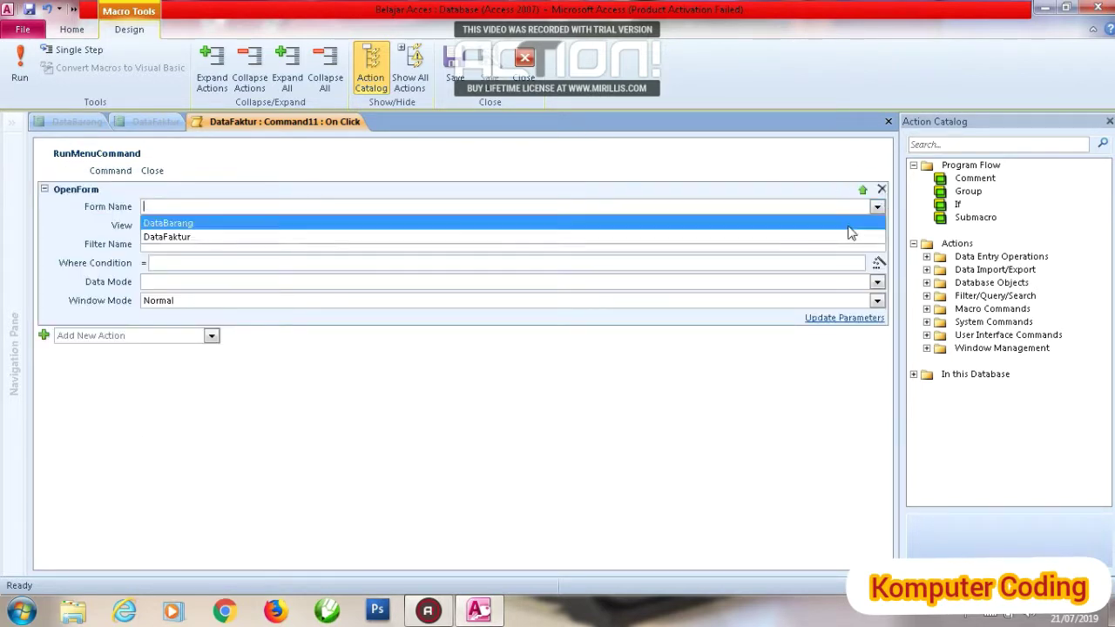
pyautogui.click(810, 247)
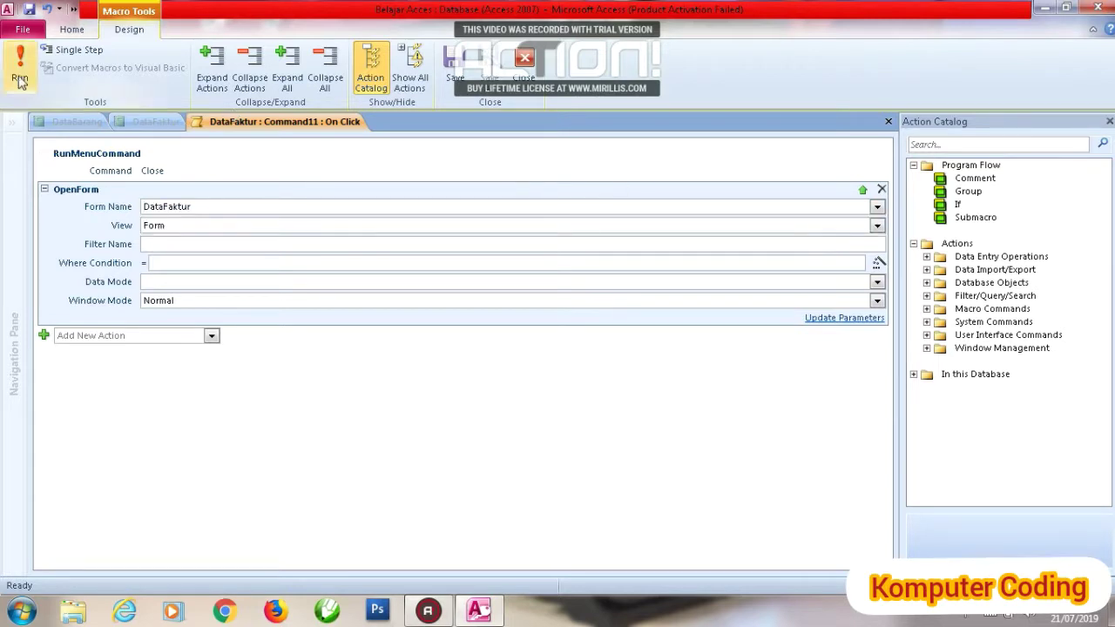
pyautogui.click(19, 65)
pyautogui.click(497, 346)
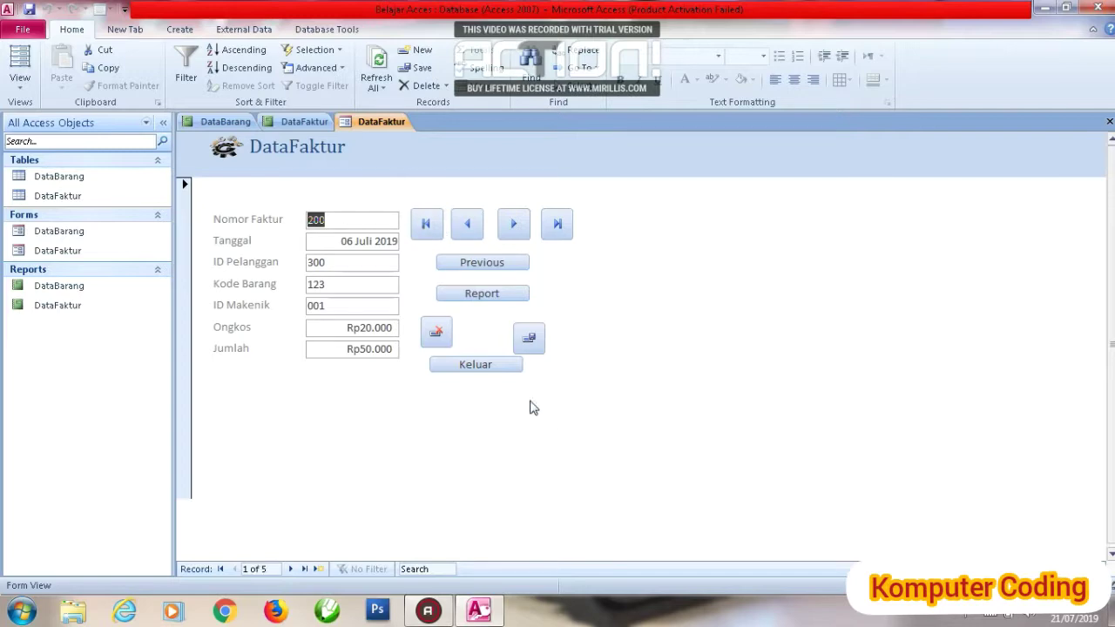
# Close the opened DataFaktur form and create an on-click macro for the report's Print button with the PrintObject command
pyautogui.click(1108, 121)
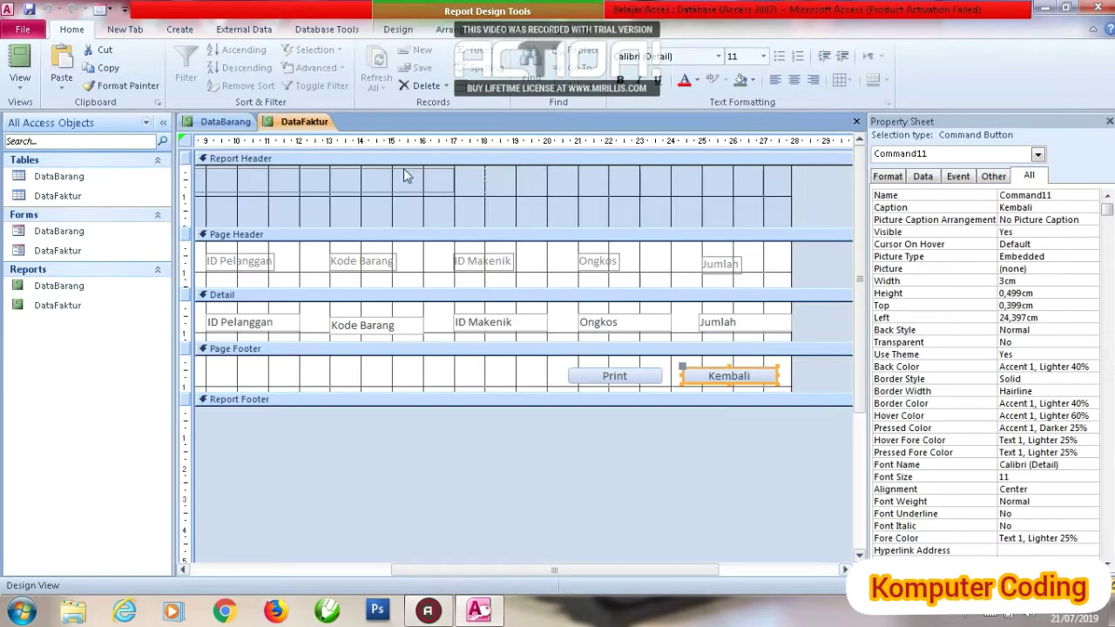
pyautogui.rightClick(613, 378)
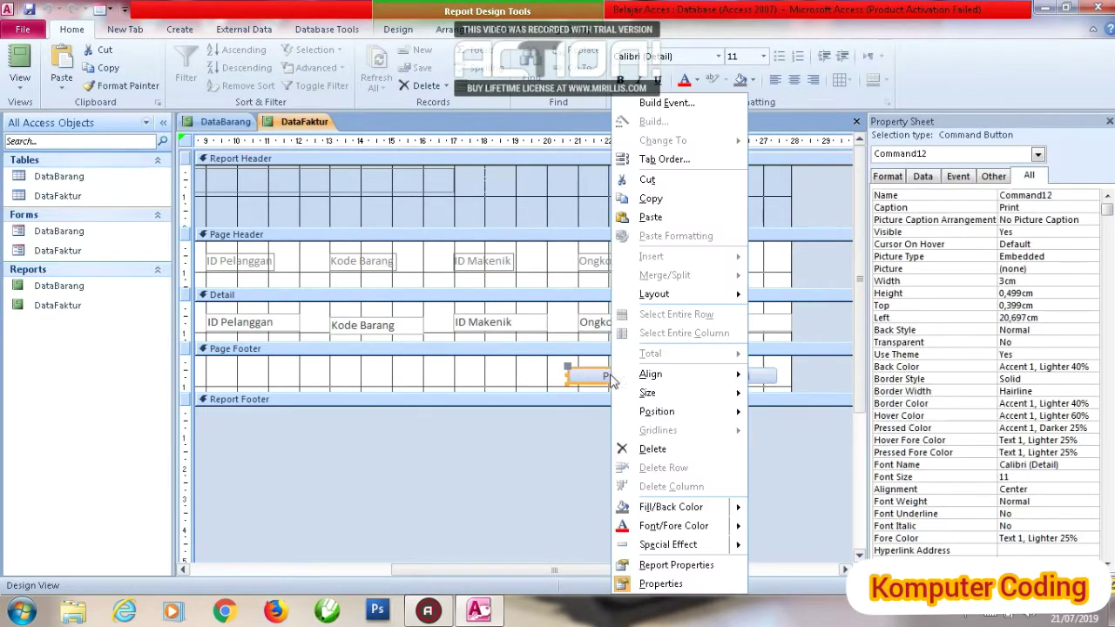
pyautogui.click(671, 102)
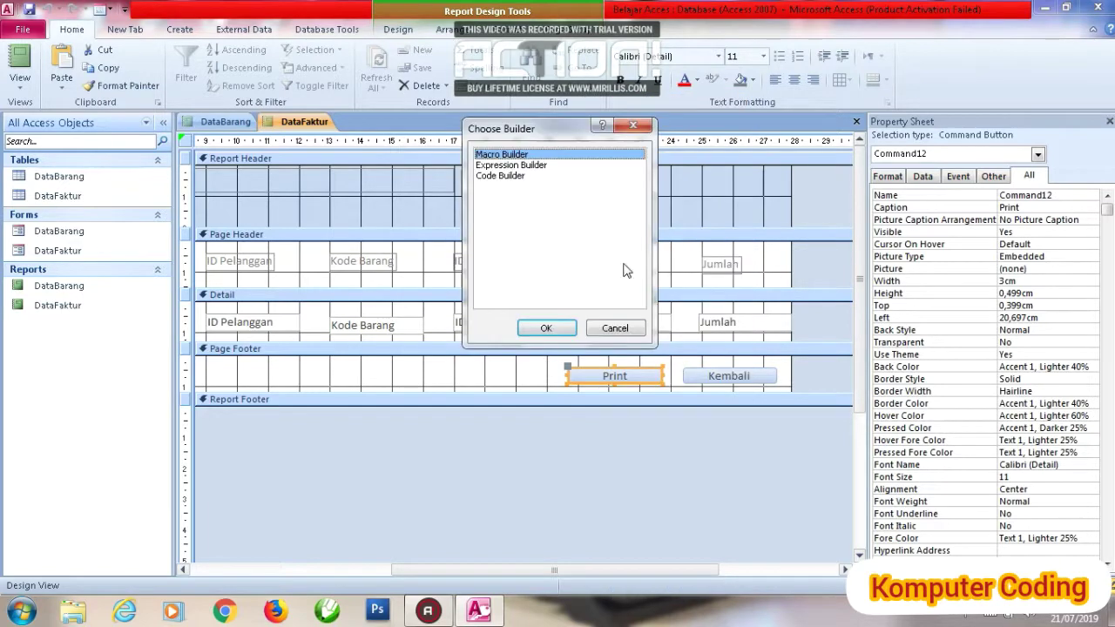
pyautogui.click(555, 328)
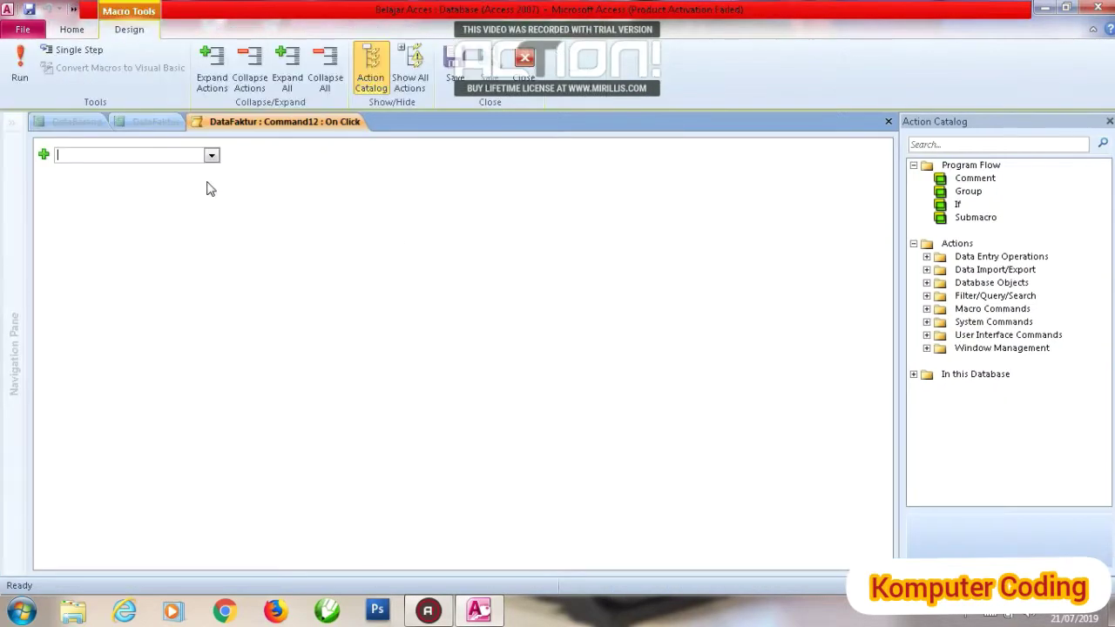
pyautogui.write('PrintObject')
pyautogui.press('Return')
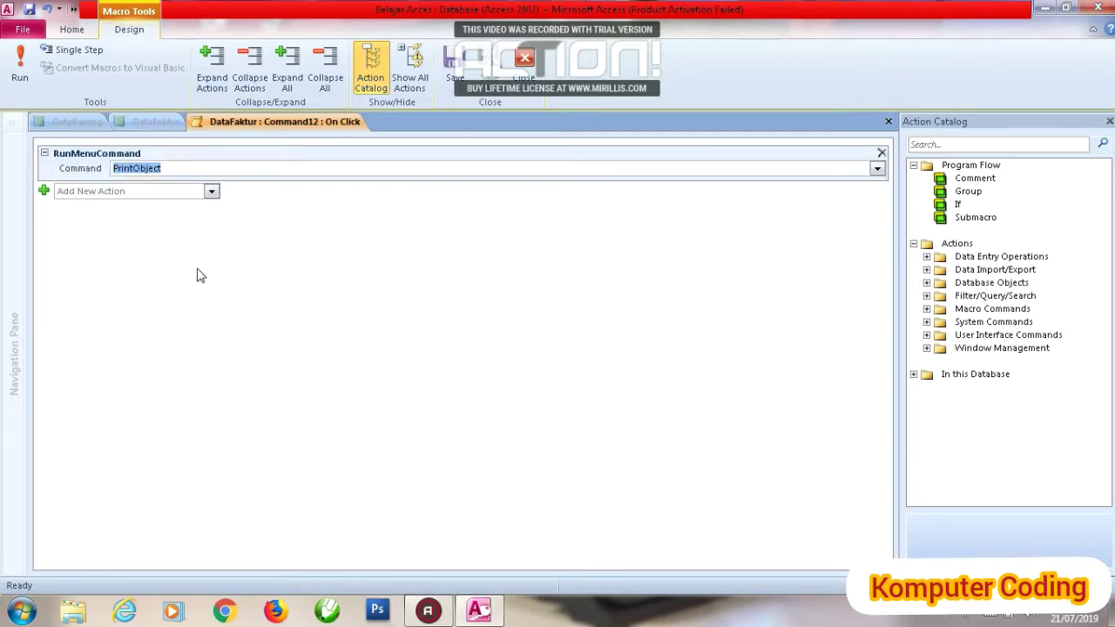
# Save and run the Print button's macro, and close the macro design to return to the DataFaktur report
pyautogui.click(197, 275)
pyautogui.click(19, 63)
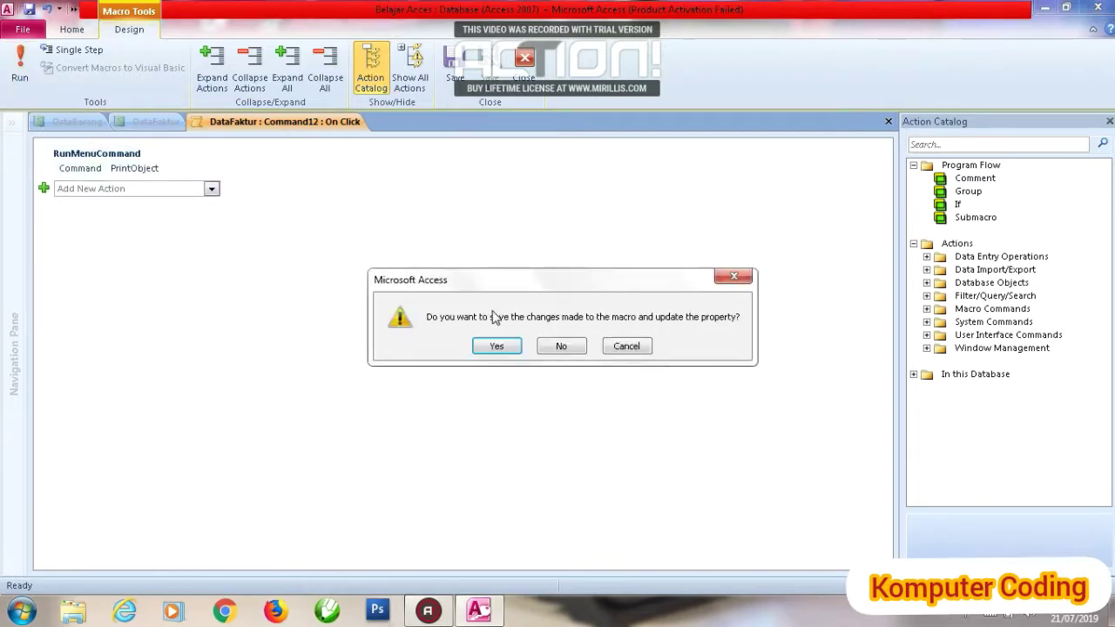
pyautogui.click(496, 346)
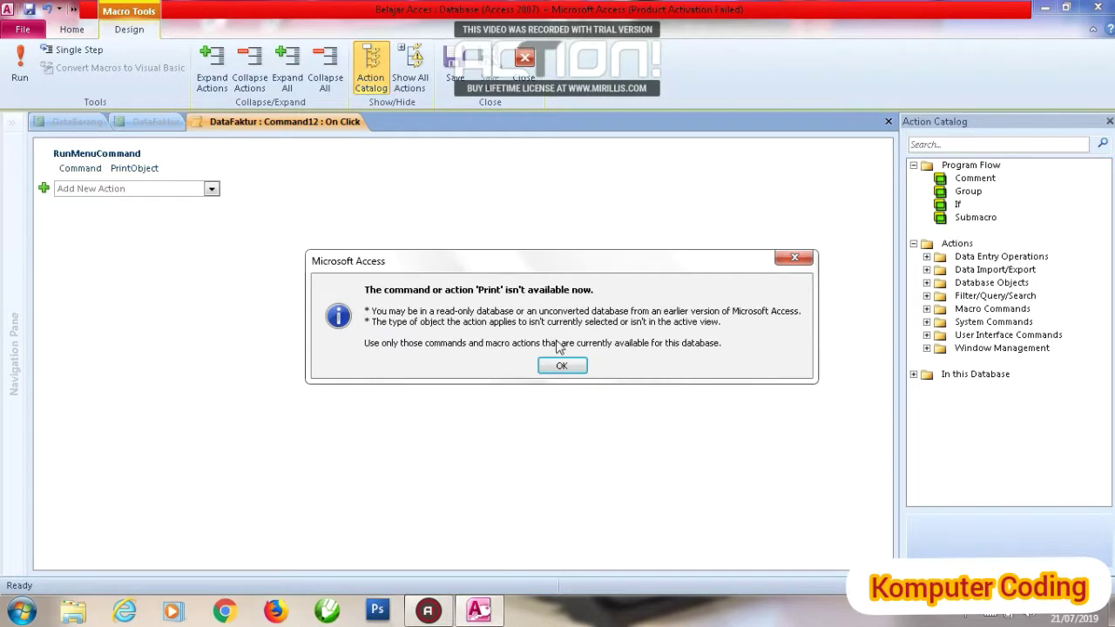
pyautogui.click(566, 366)
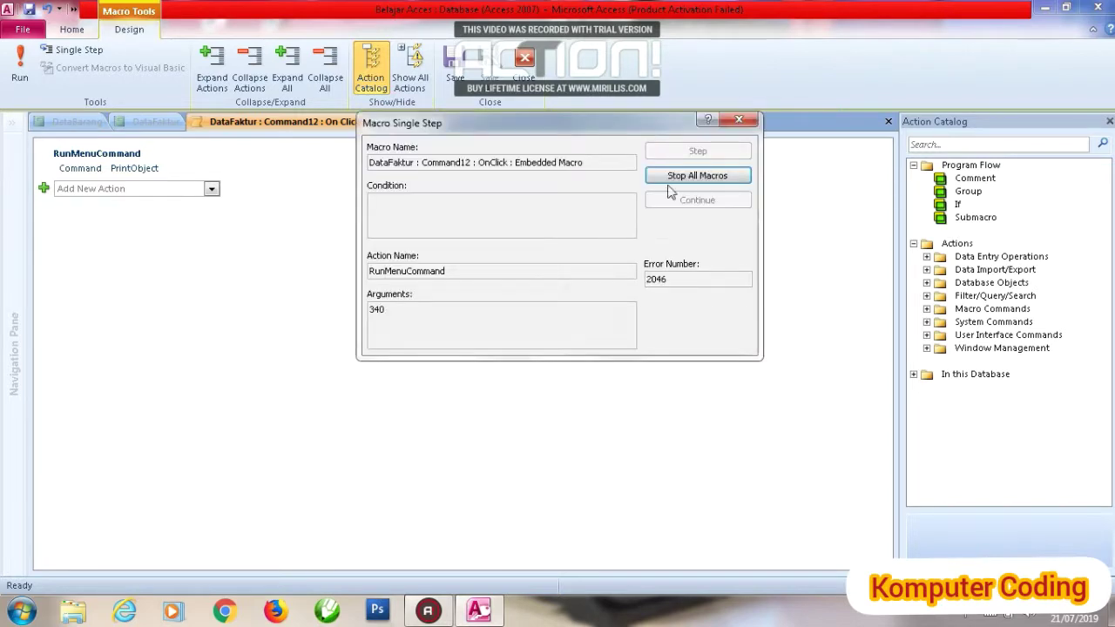
pyautogui.click(738, 120)
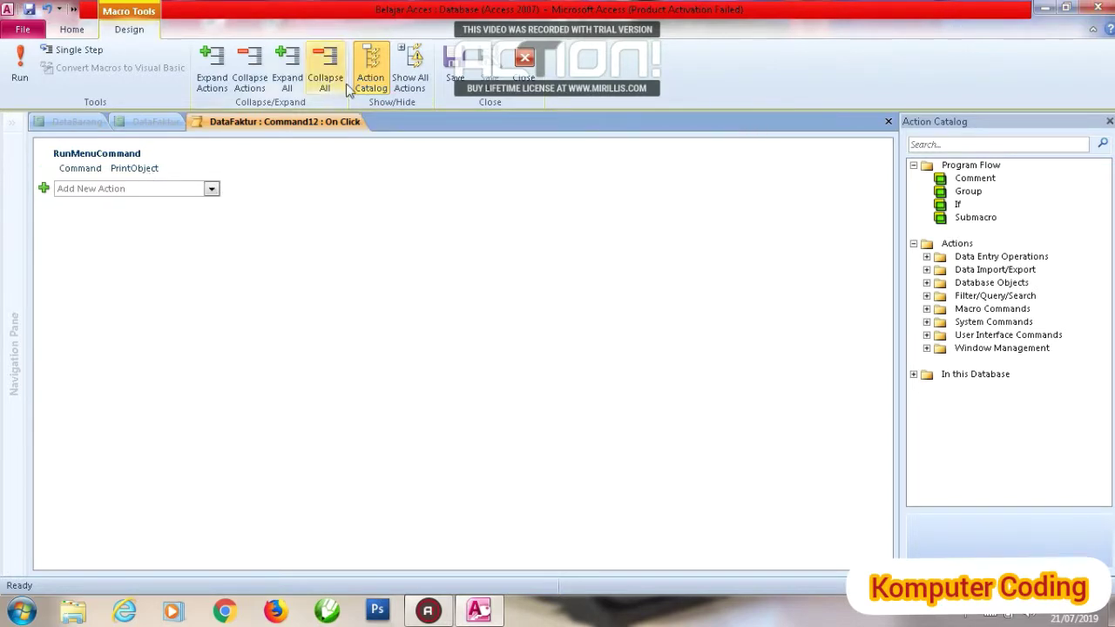
pyautogui.click(523, 58)
pyautogui.click(499, 379)
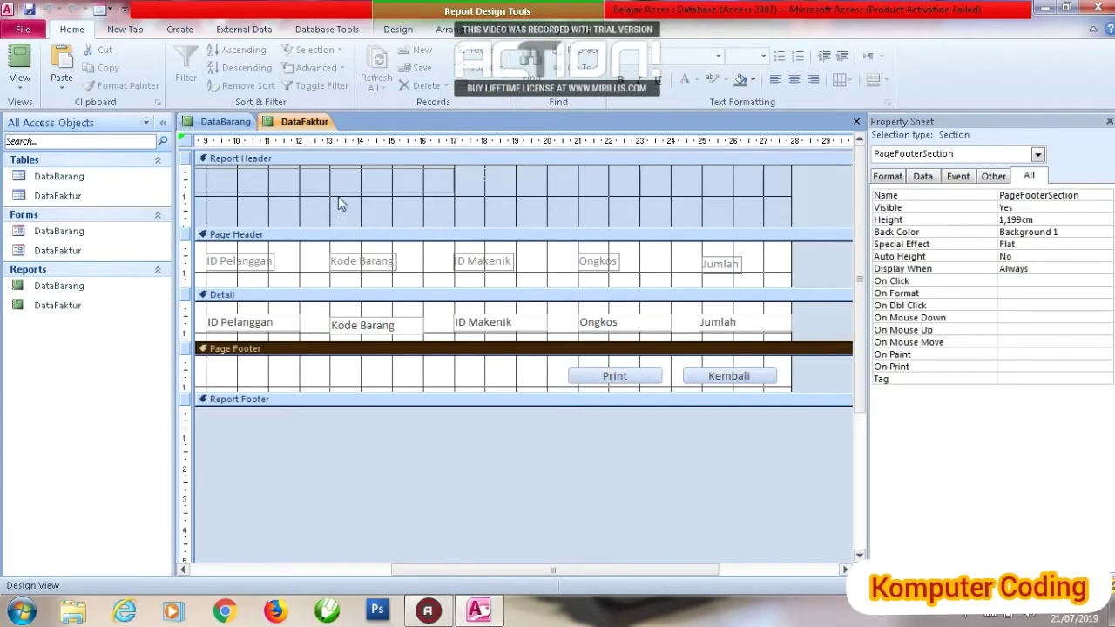
# Switch to the DataBarang report's design and widen the report to about 23.4 cm
pyautogui.click(224, 122)
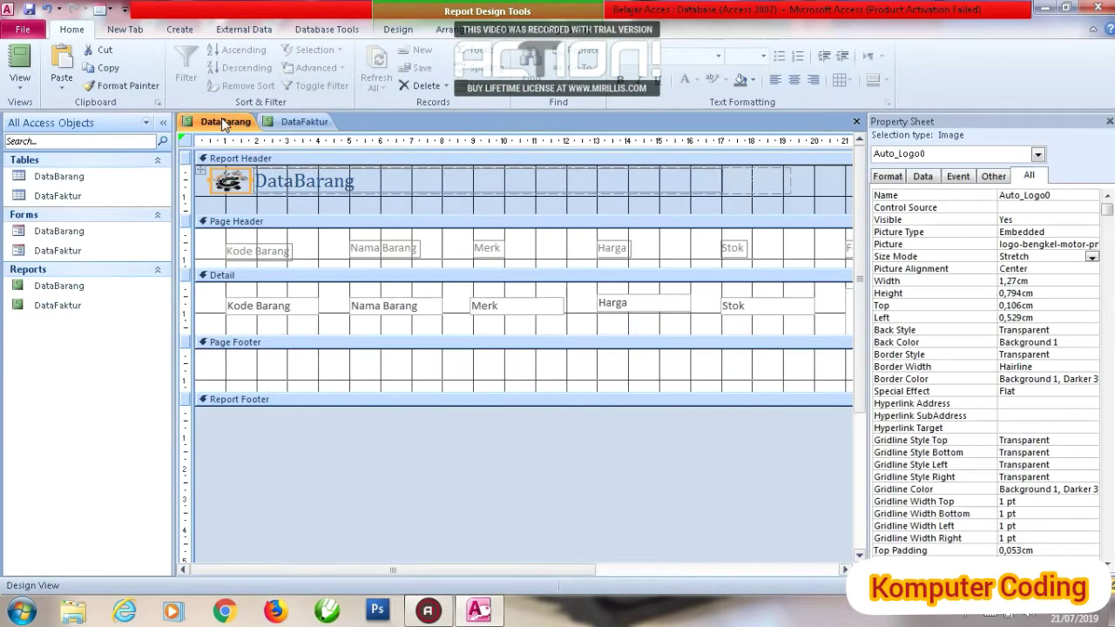
pyautogui.moveTo(416, 562); pyautogui.dragTo(599, 560)
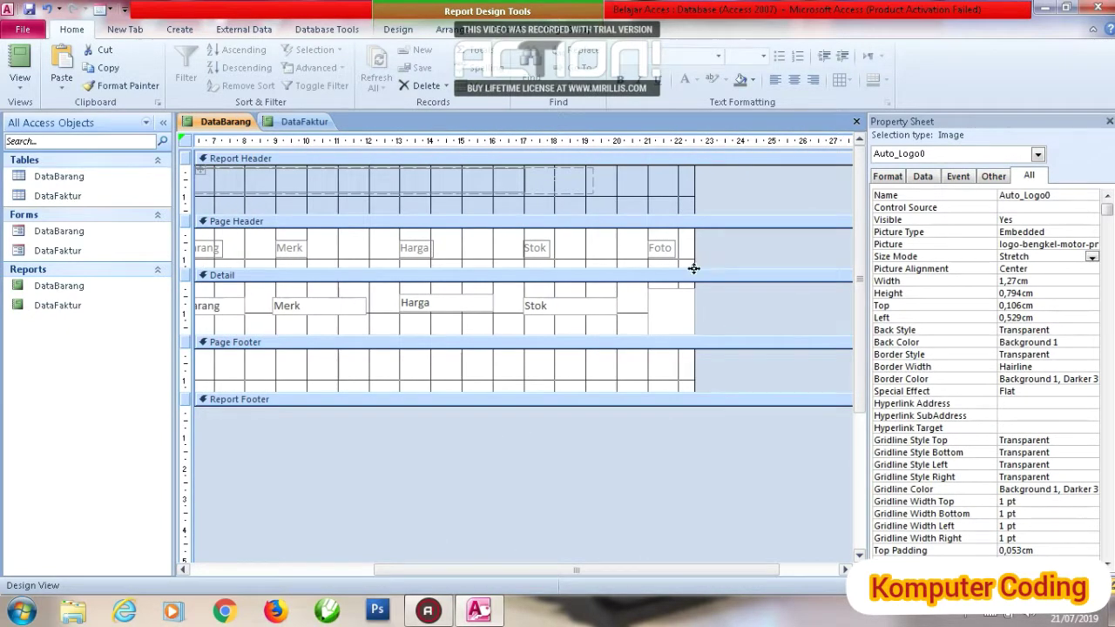
pyautogui.moveTo(693, 268); pyautogui.dragTo(722, 259)
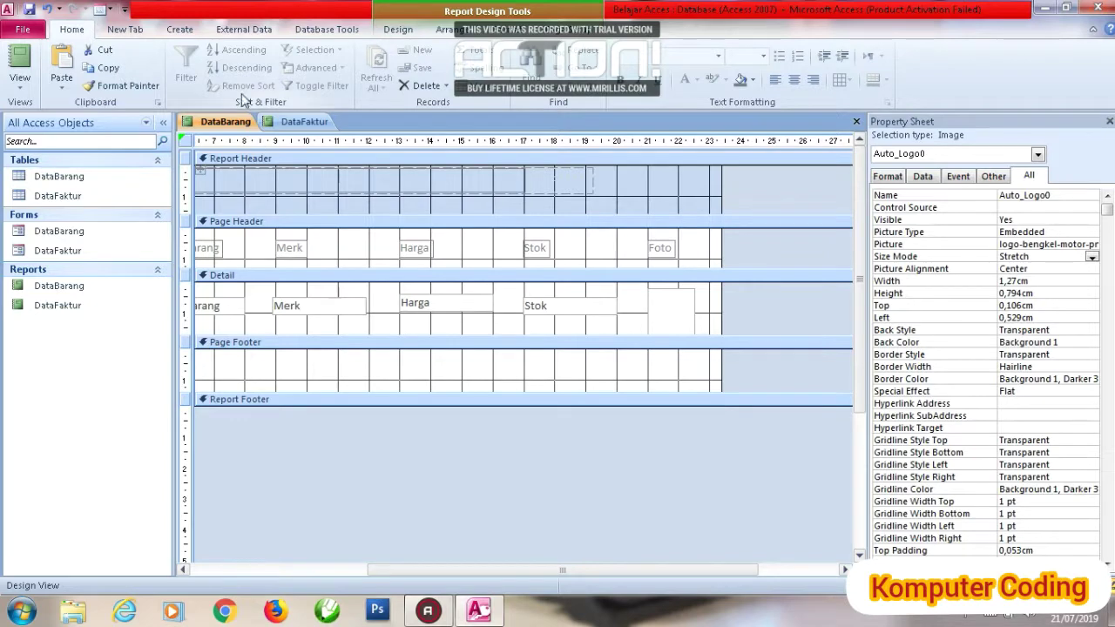
# Add a command button captioned Kembali in the DataBarang report's Page Footer, with its left edge at about 20 cm
pyautogui.click(395, 27)
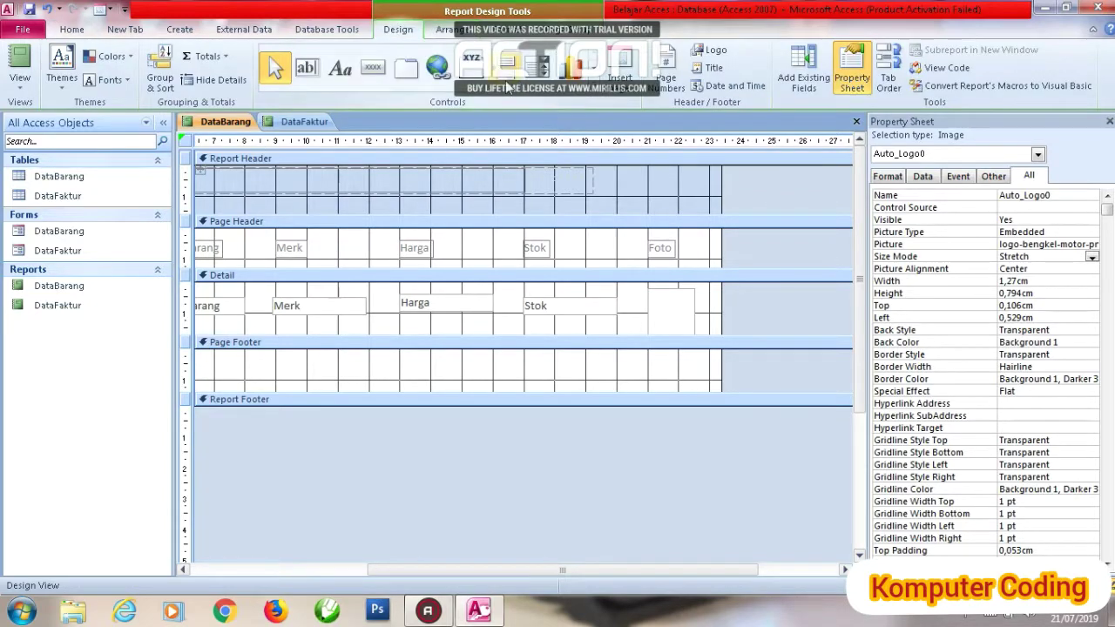
pyautogui.click(373, 67)
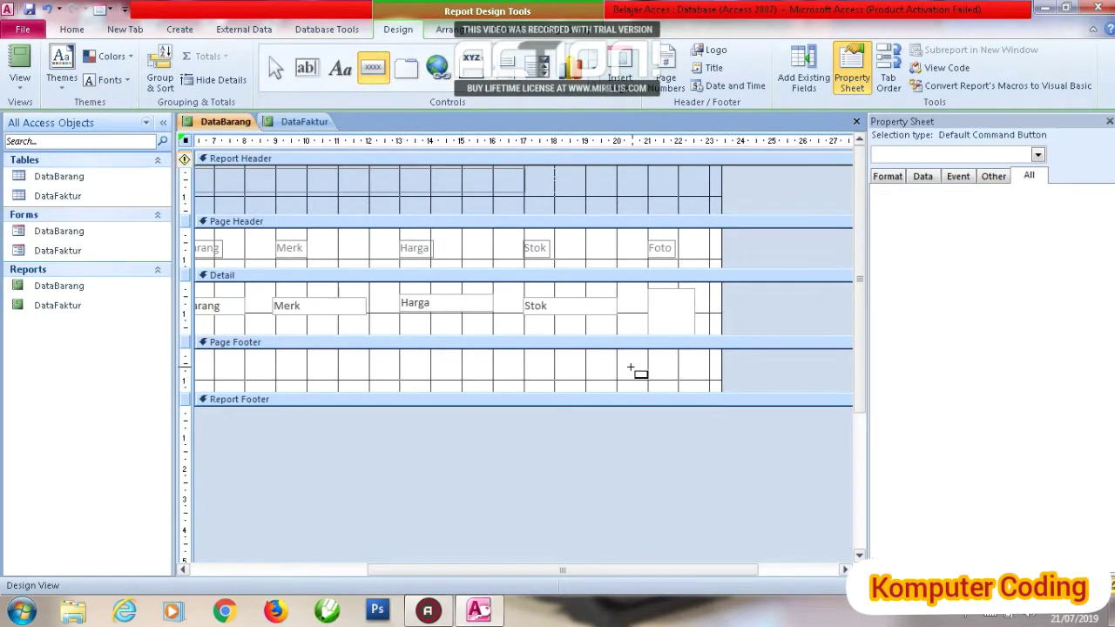
pyautogui.click(633, 369)
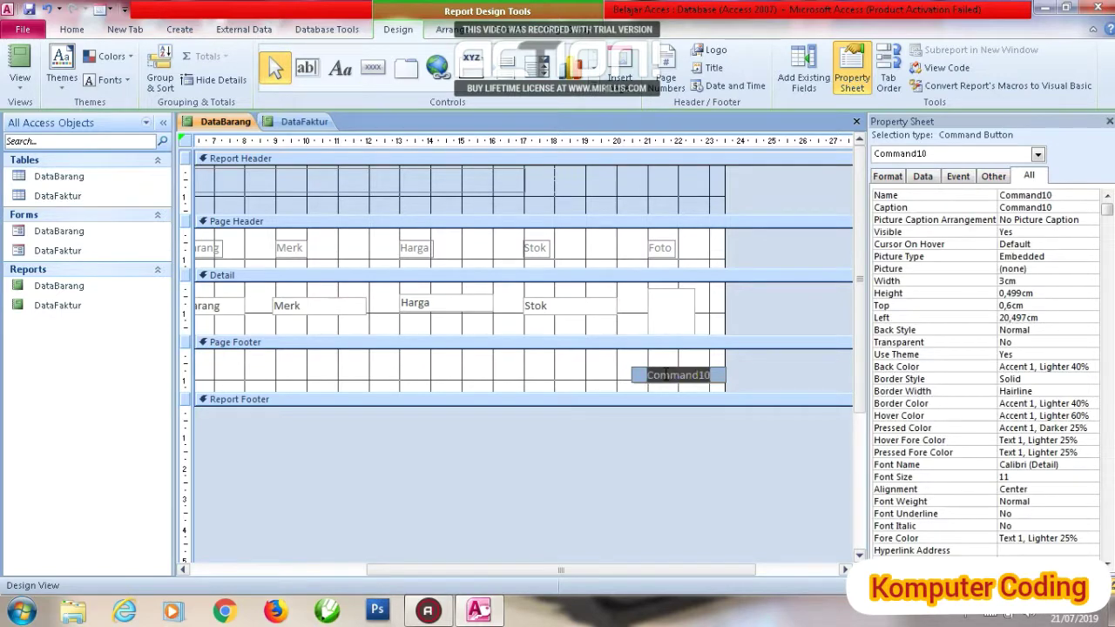
pyautogui.write('Kembali')
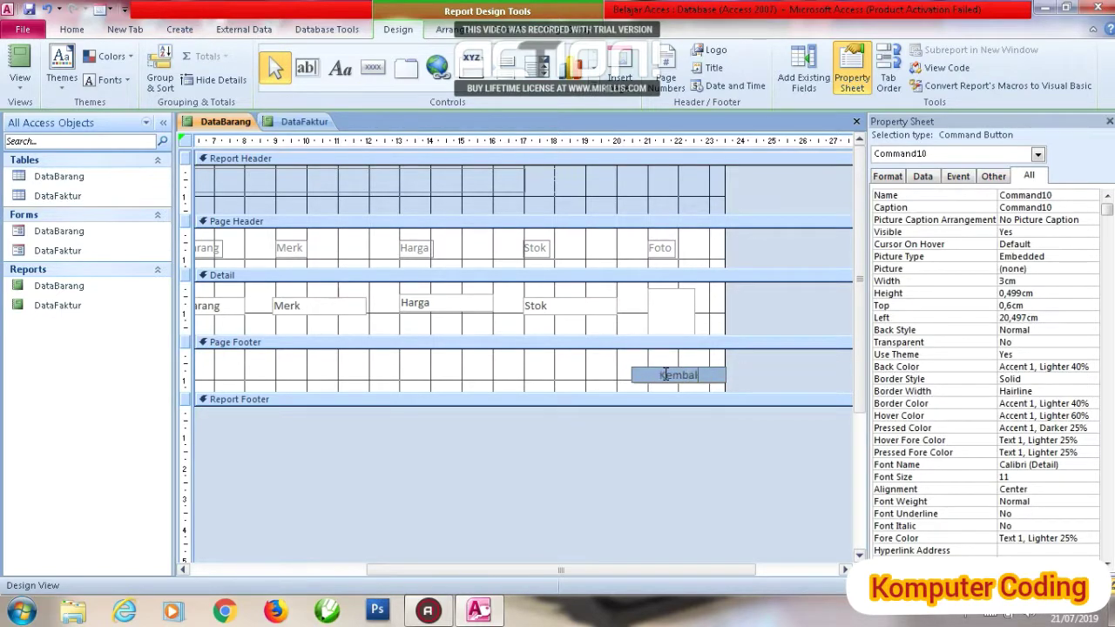
pyautogui.click(596, 377)
pyautogui.moveTo(676, 376); pyautogui.dragTo(660, 375)
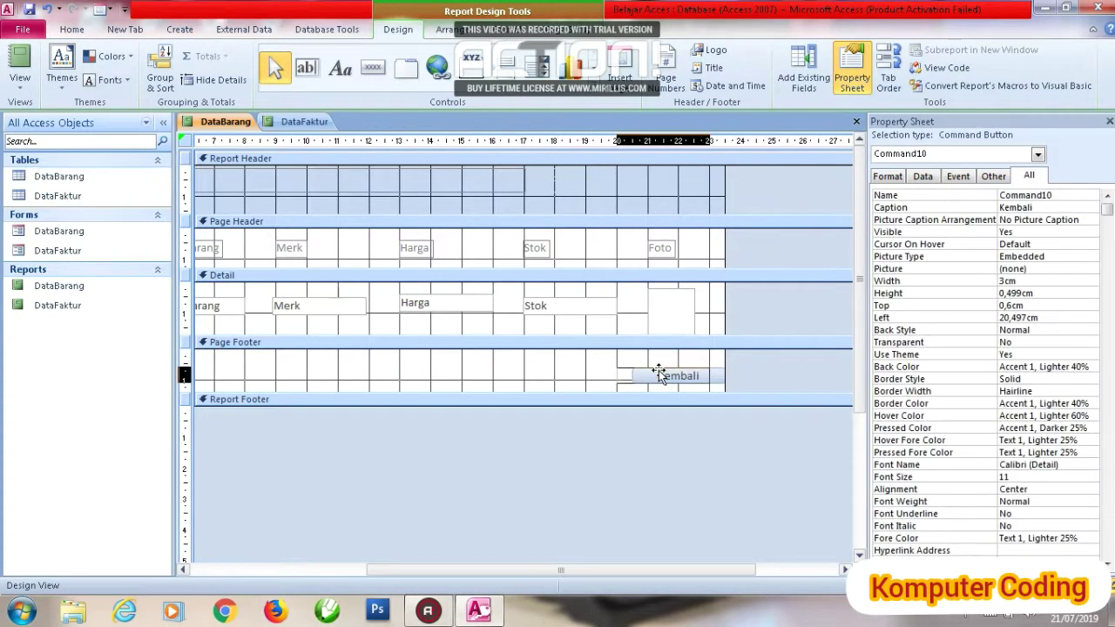
# Create an on-click macro for the Kembali button with a RunMenuCommand action set to Close, removing the stray ClearMacroError action
pyautogui.rightClick(660, 372)
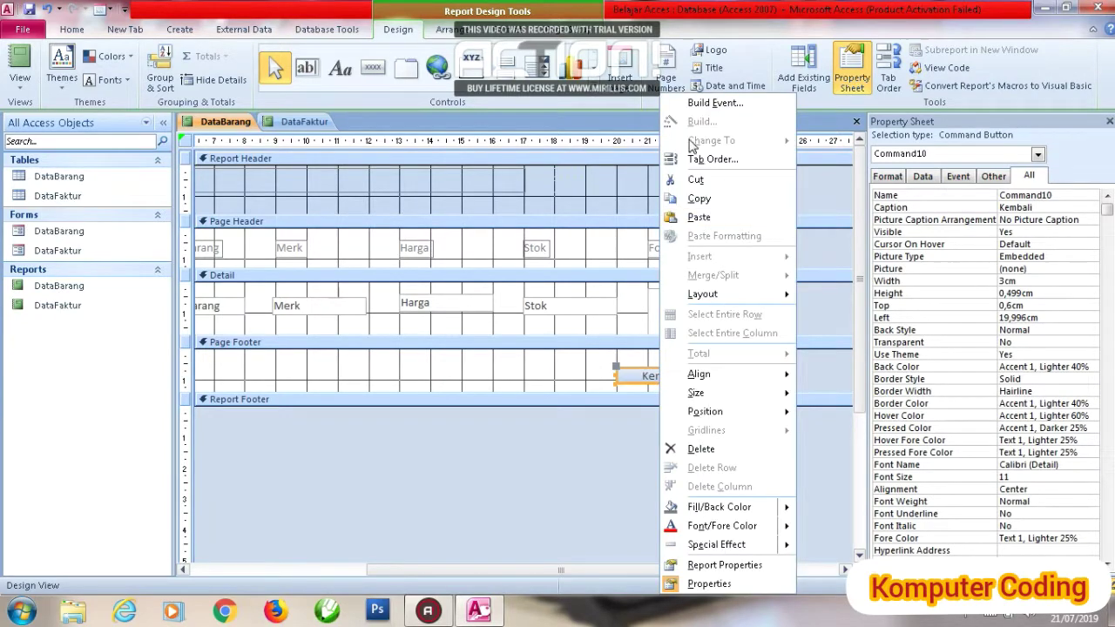
pyautogui.click(701, 104)
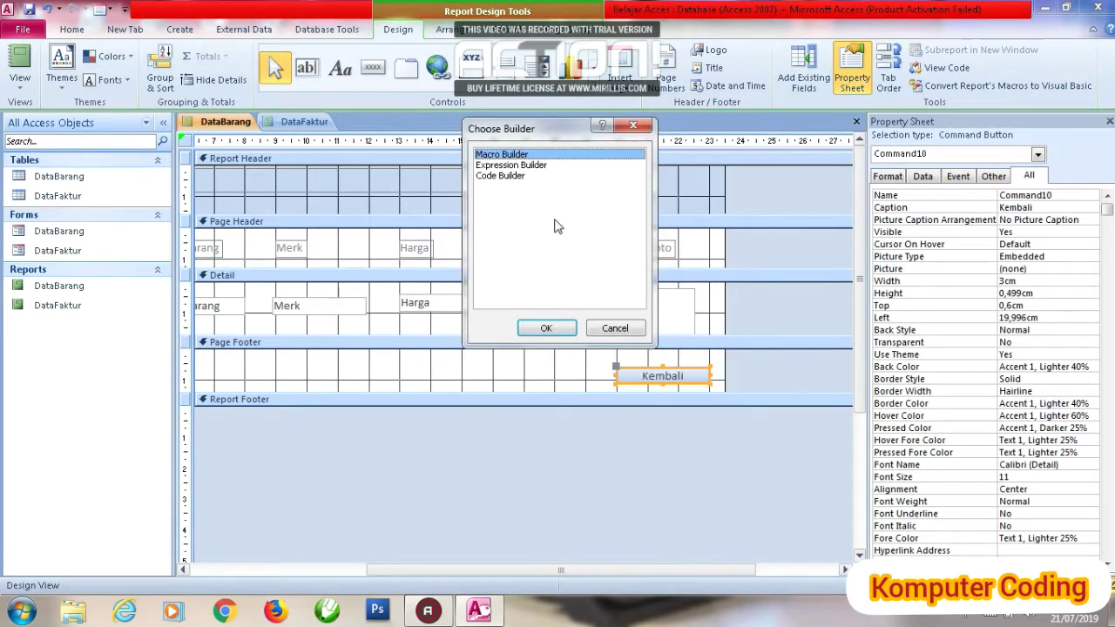
pyautogui.click(549, 334)
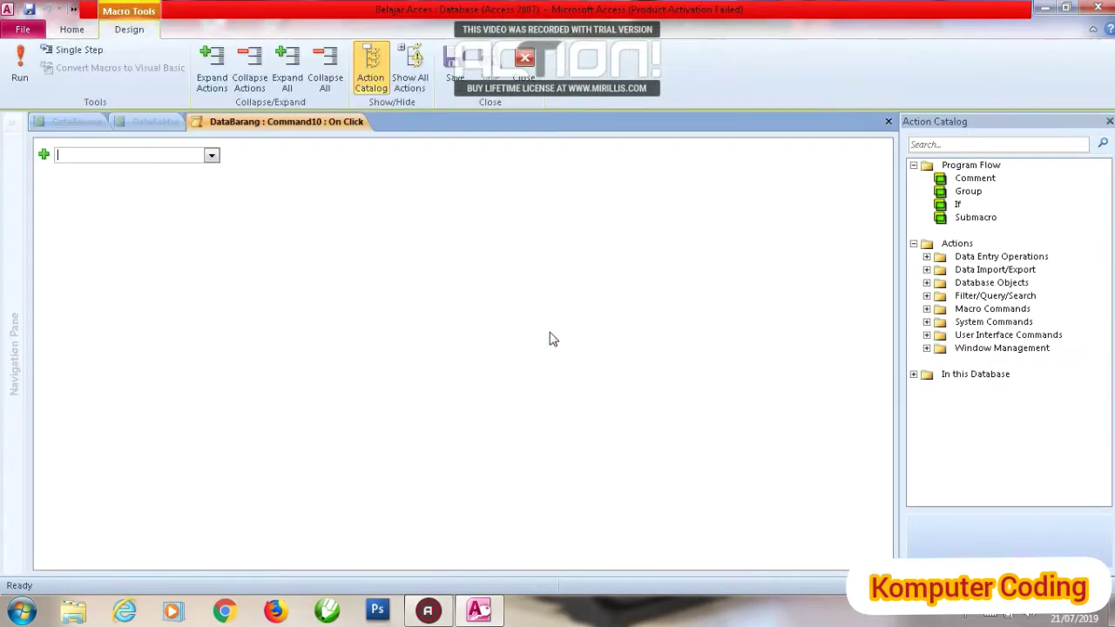
pyautogui.click(211, 156)
pyautogui.scroll(-1, 140, 261)
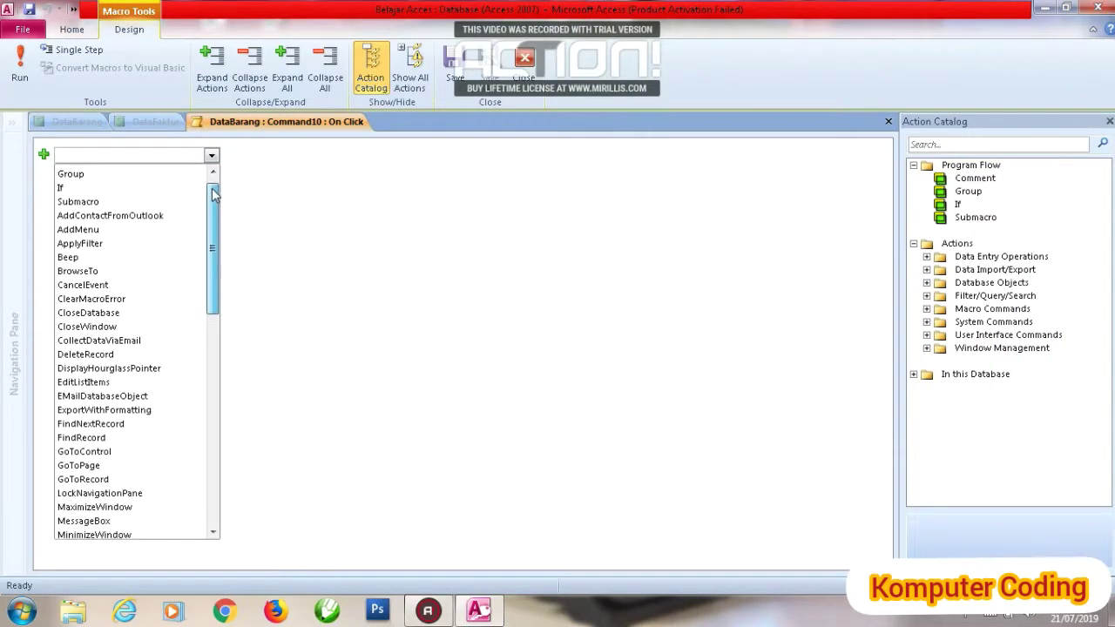
pyautogui.click(144, 287)
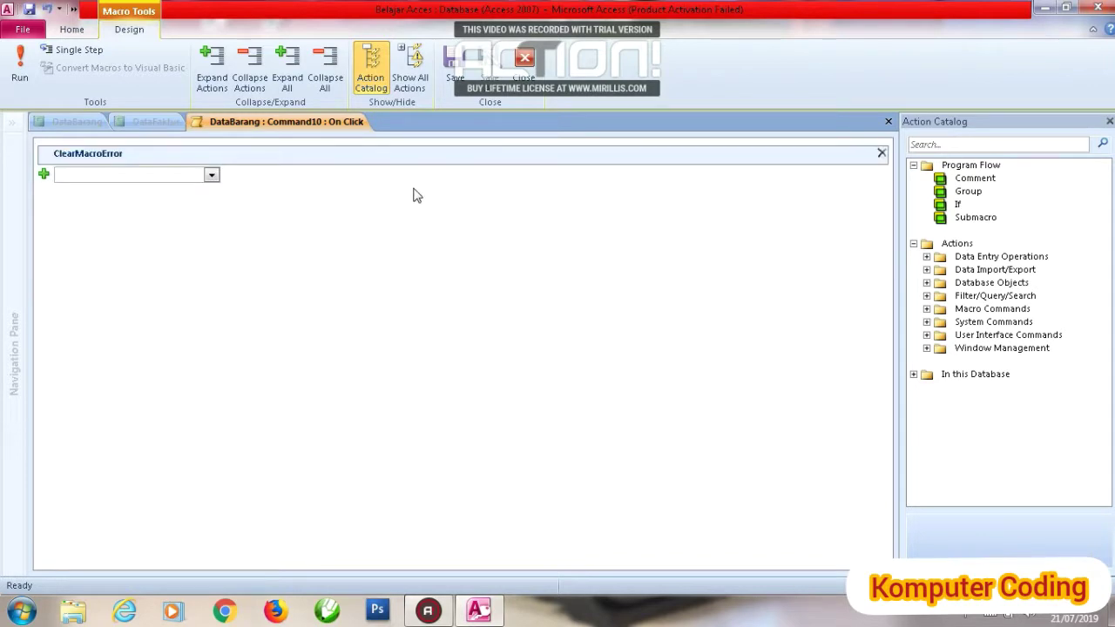
pyautogui.click(212, 175)
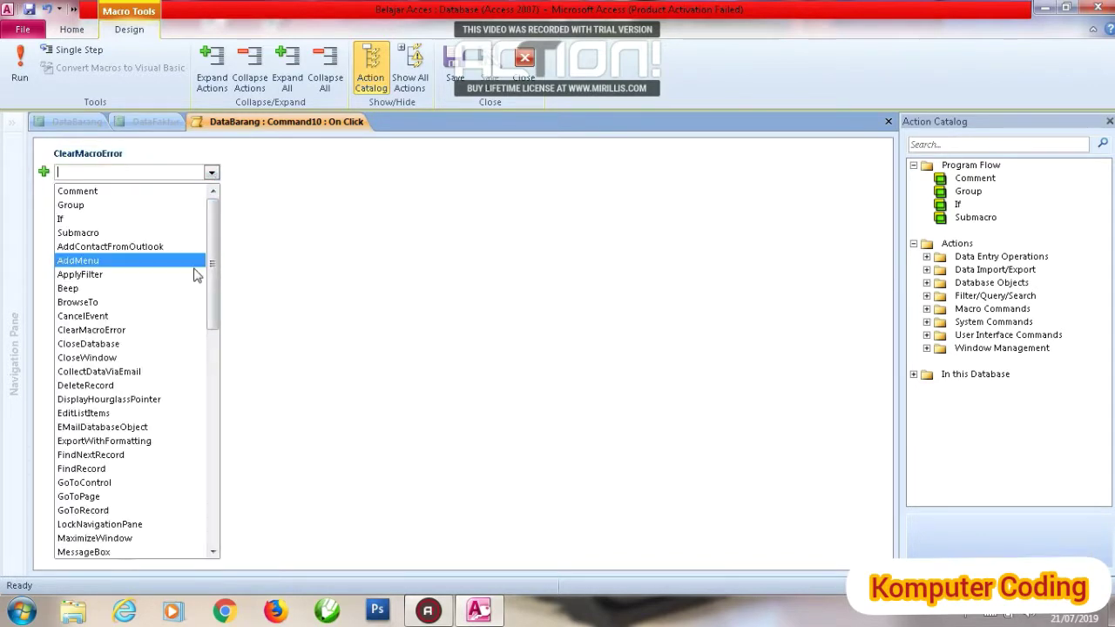
pyautogui.click(172, 349)
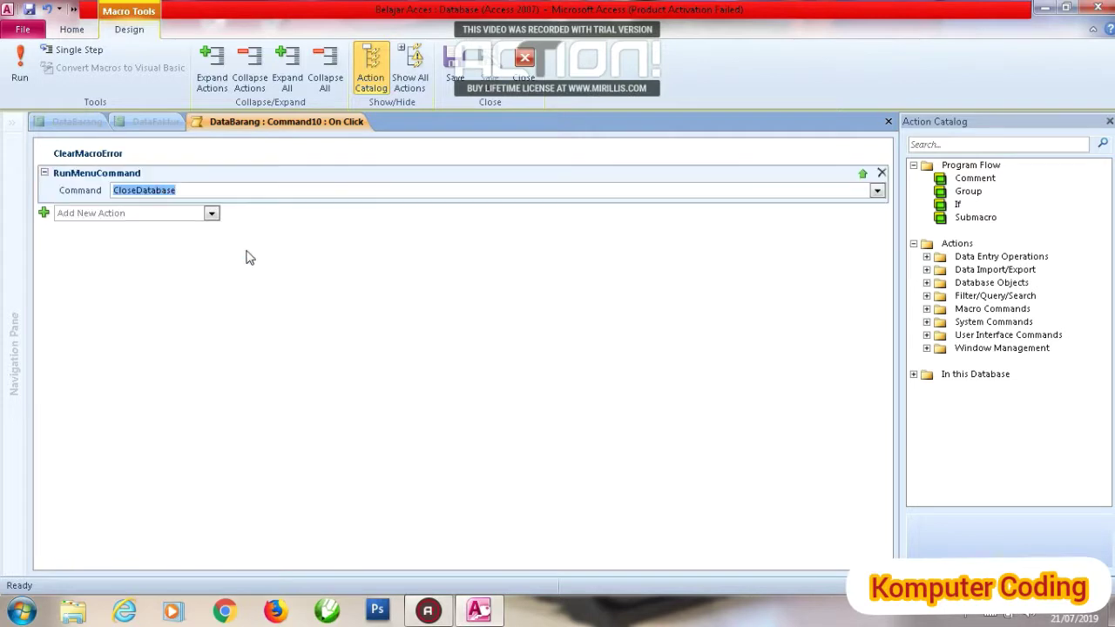
pyautogui.click(878, 192)
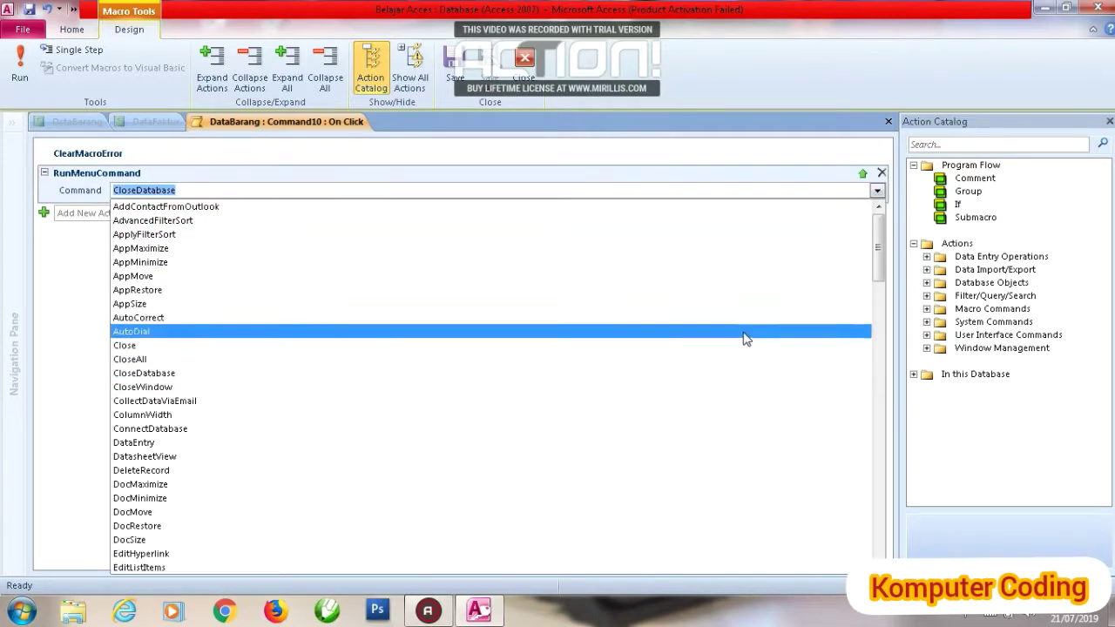
pyautogui.click(739, 347)
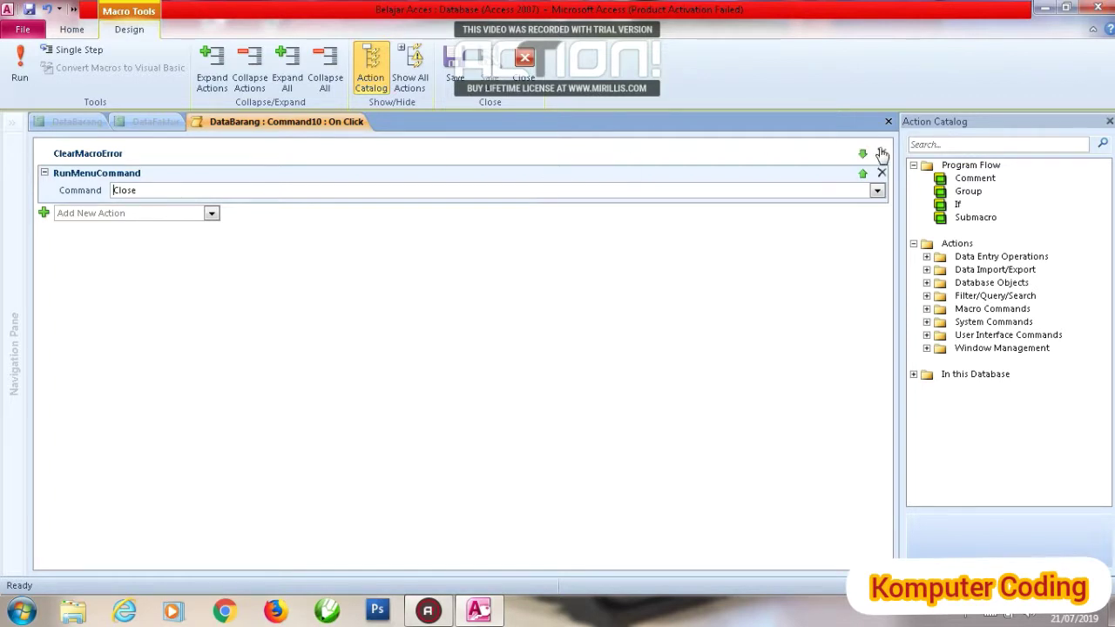
pyautogui.click(881, 153)
# Add an OpenForm action for the DataBarang form to the Kembali button's macro, run the macro and close the opened form
pyautogui.click(212, 191)
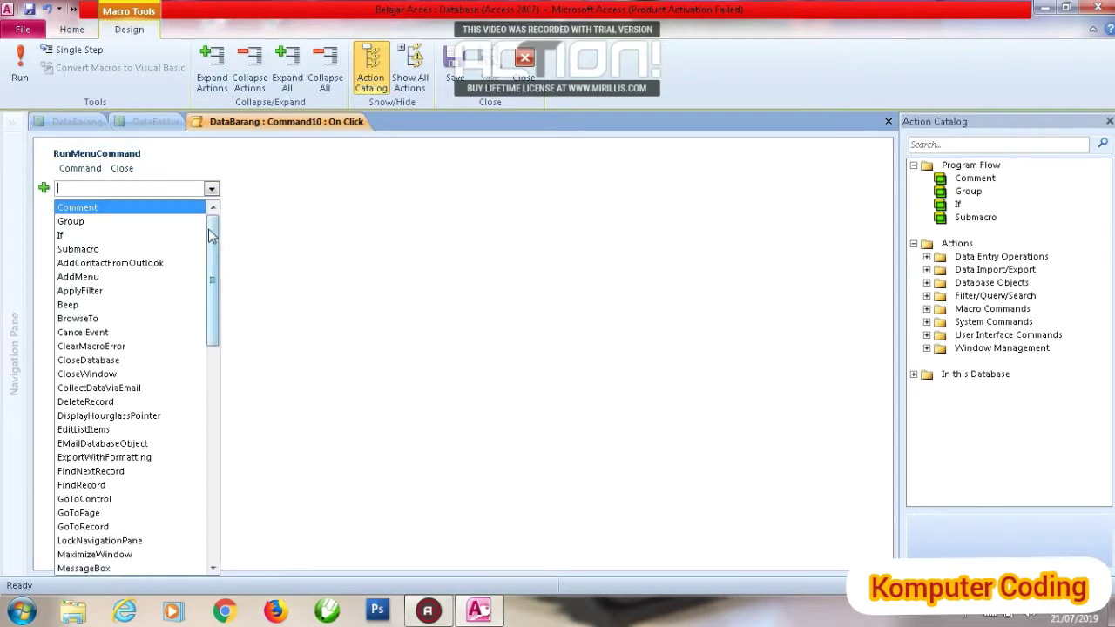
pyautogui.scroll(-8, 150, 328)
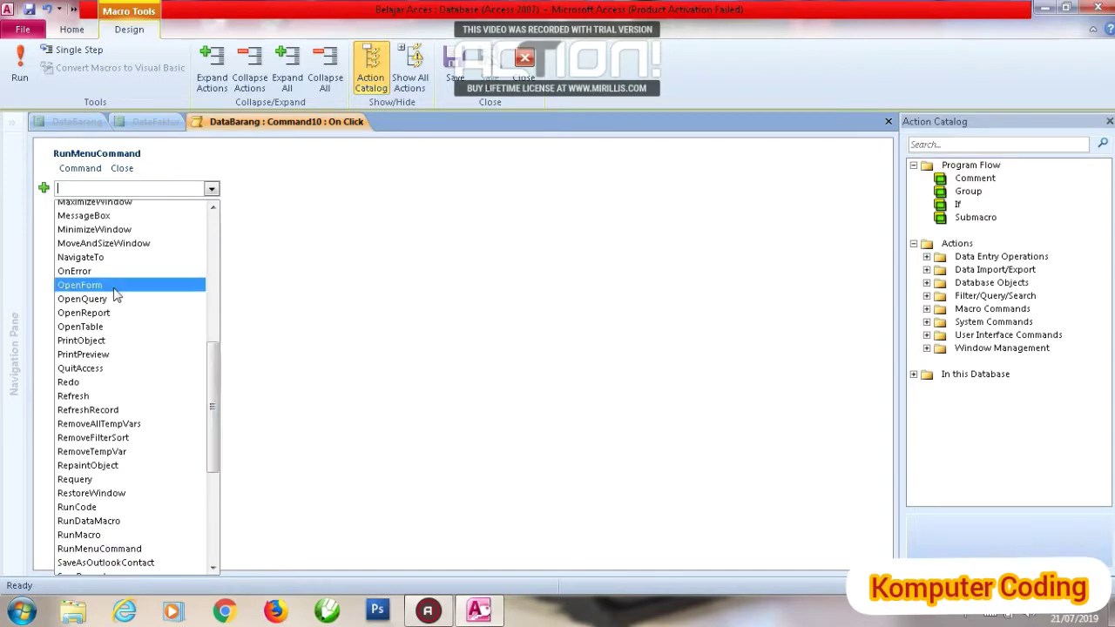
pyautogui.click(153, 285)
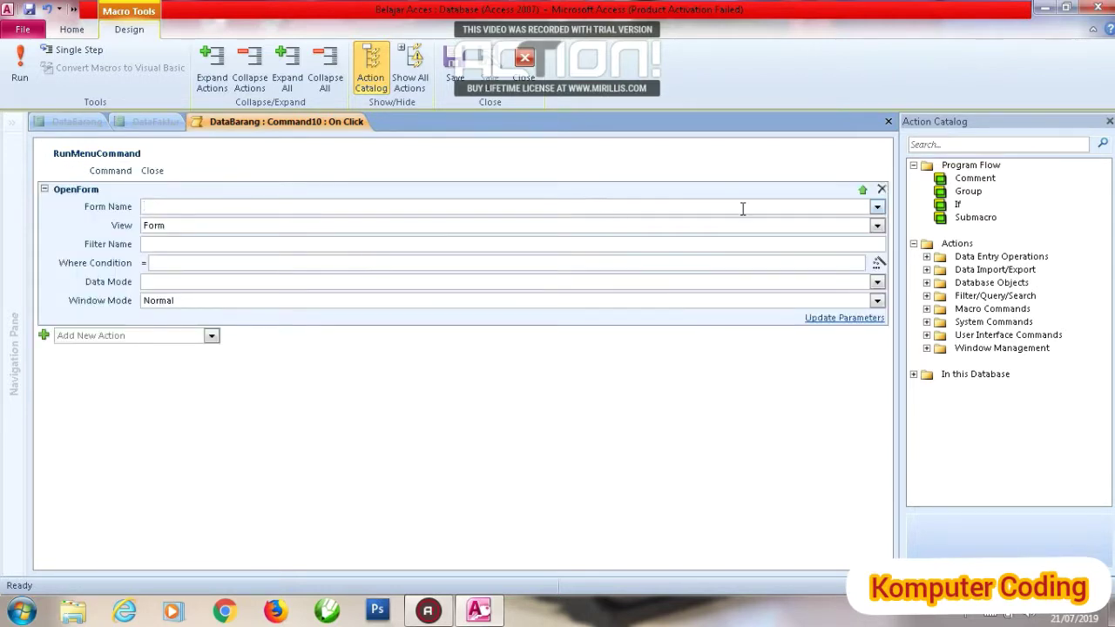
pyautogui.click(877, 210)
pyautogui.click(814, 226)
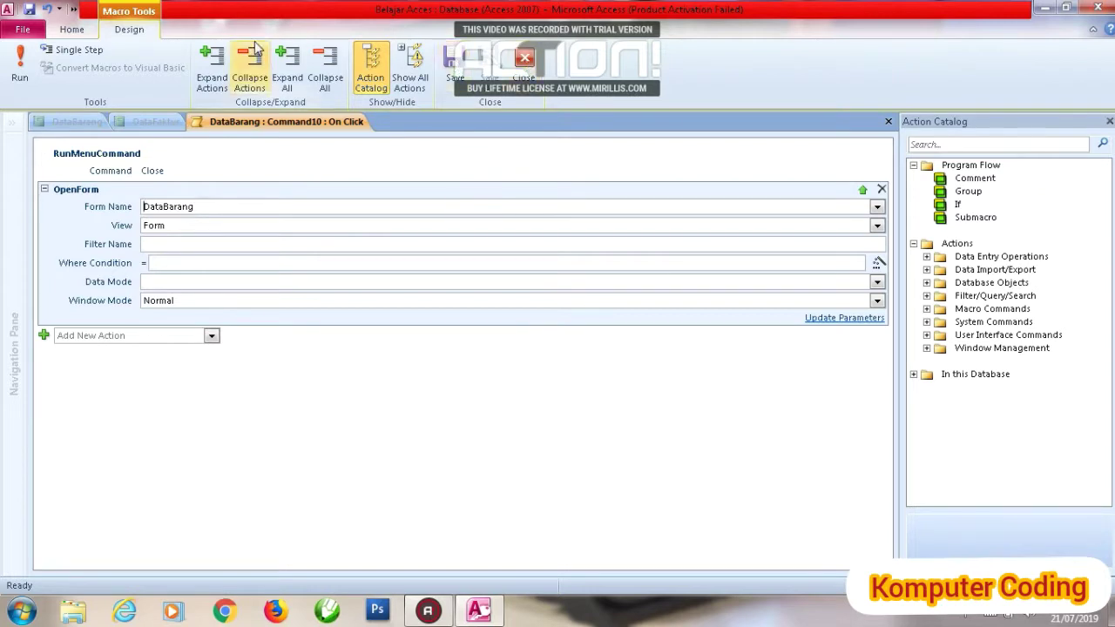
pyautogui.click(19, 62)
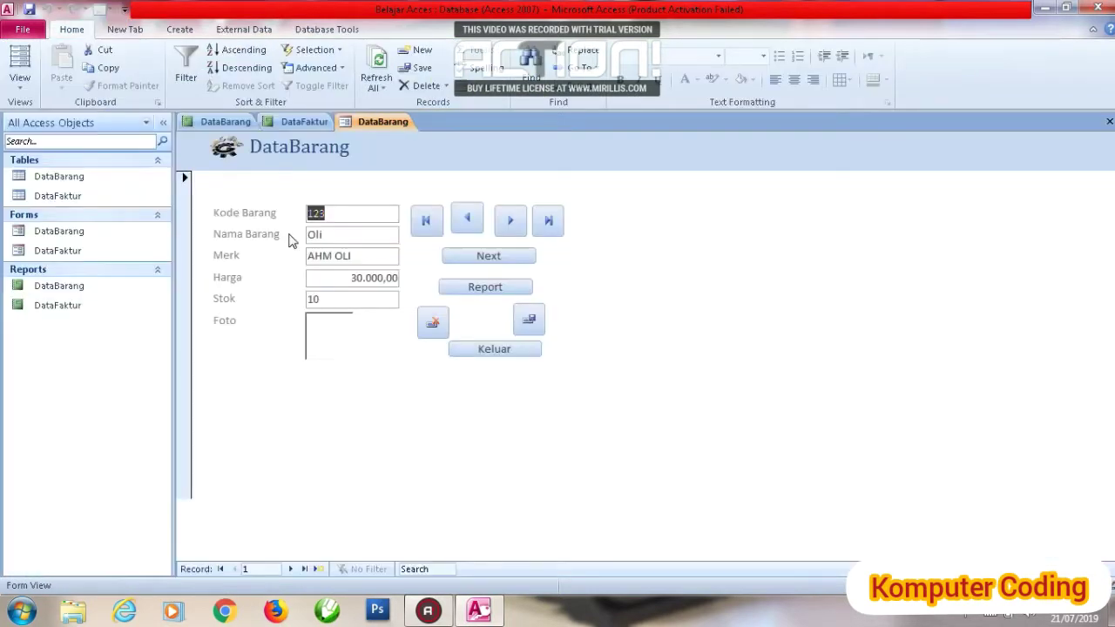
pyautogui.click(1108, 121)
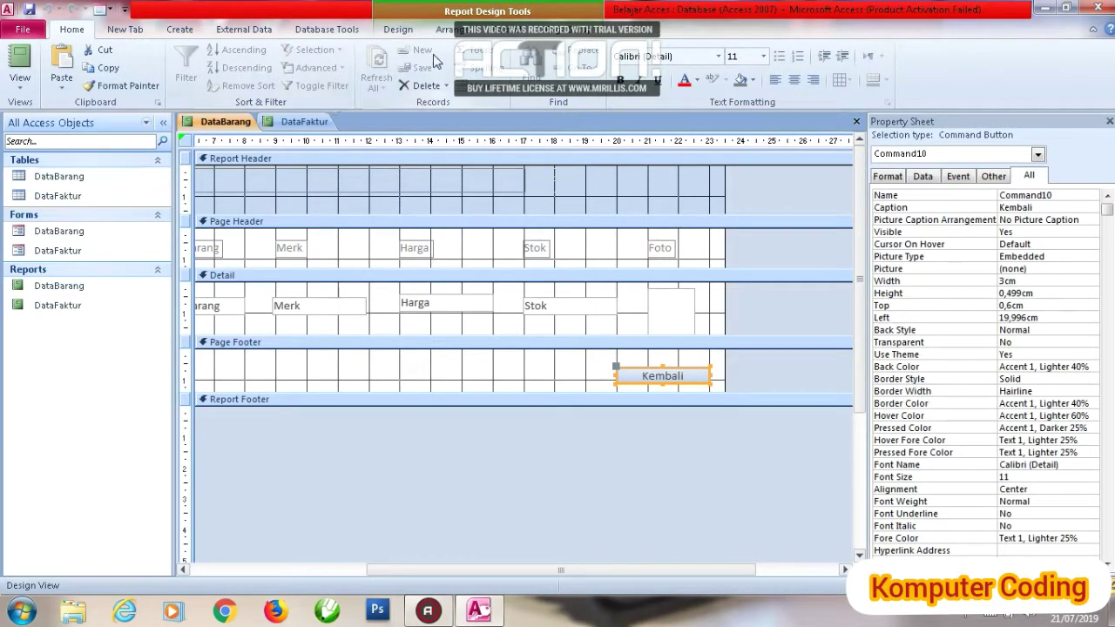
# Add a command button captioned Print in the DataBarang report's Page Footer, with its left edge at about 16.6 cm, and display the report
pyautogui.click(410, 28)
pyautogui.click(373, 67)
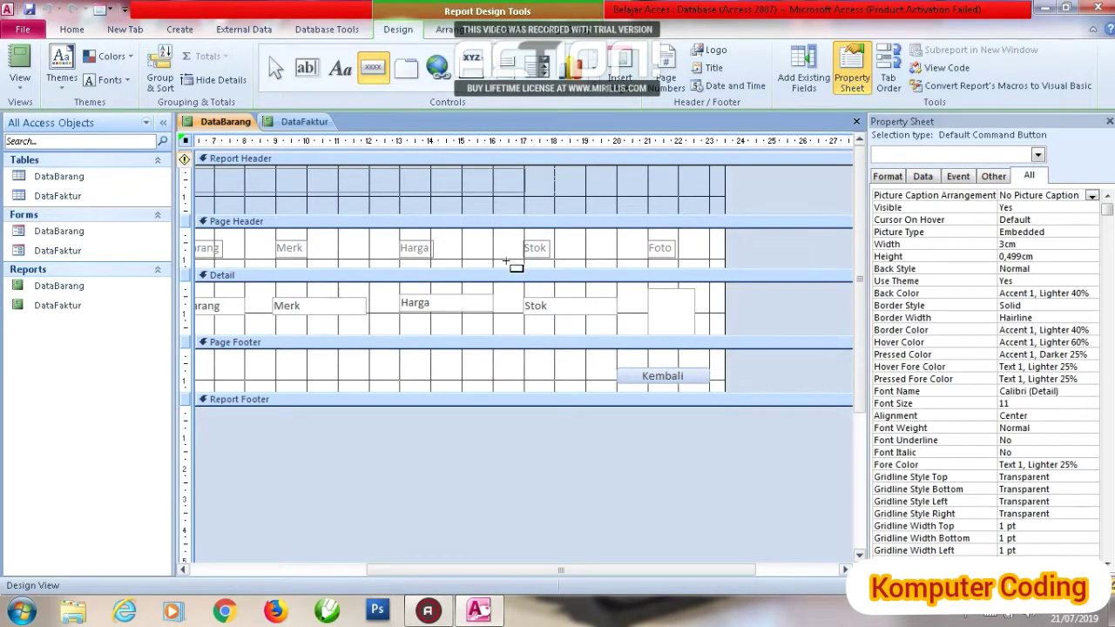
pyautogui.click(529, 369)
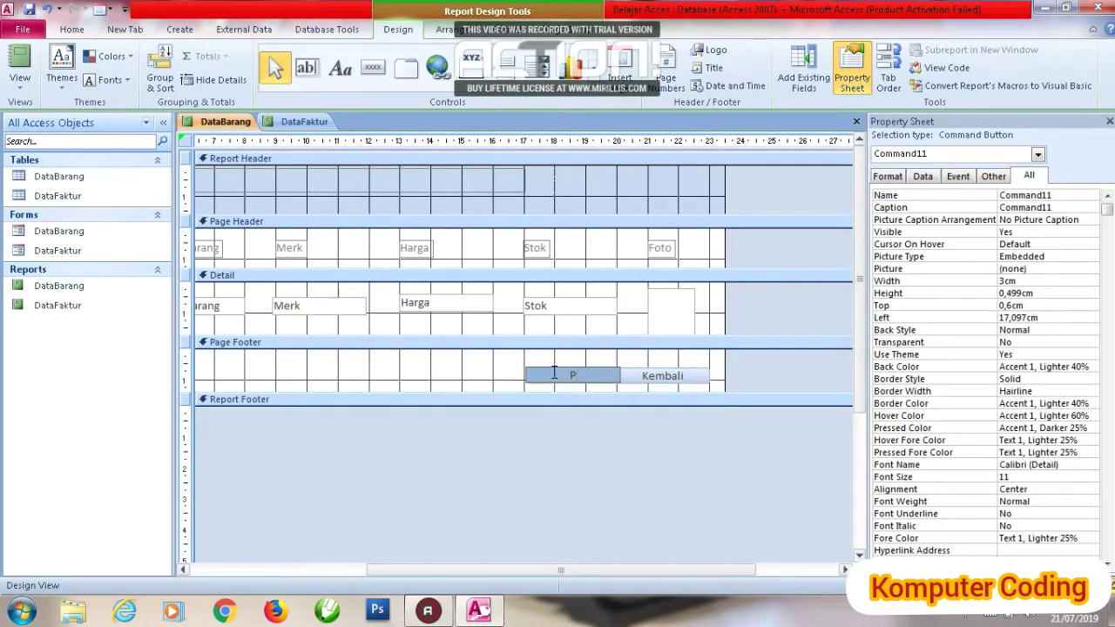
pyautogui.click(498, 376)
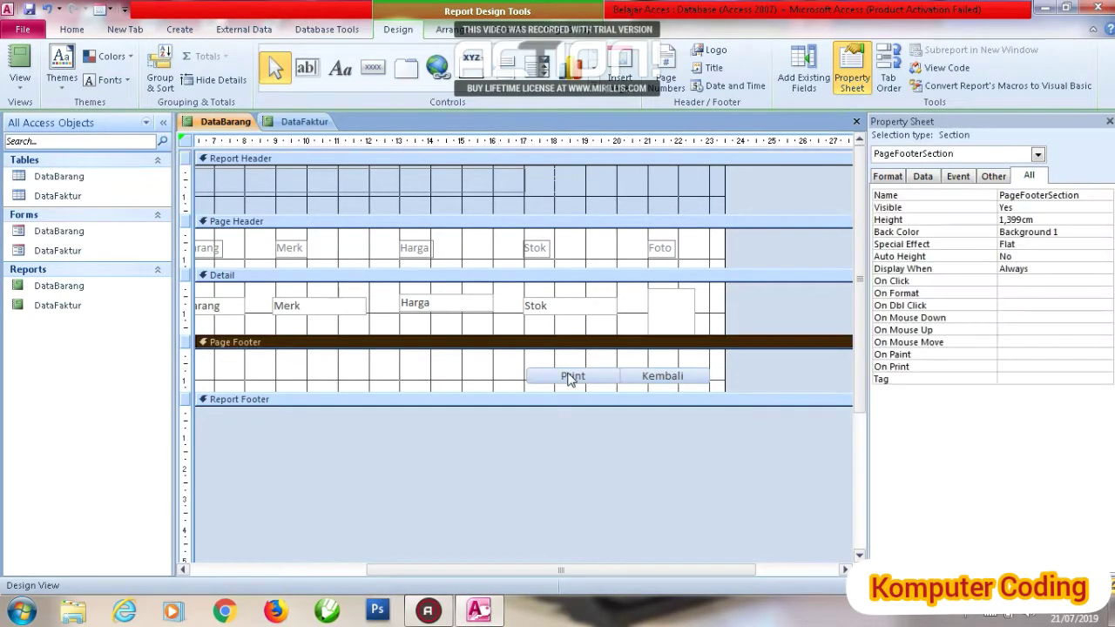
pyautogui.moveTo(570, 378); pyautogui.dragTo(553, 381)
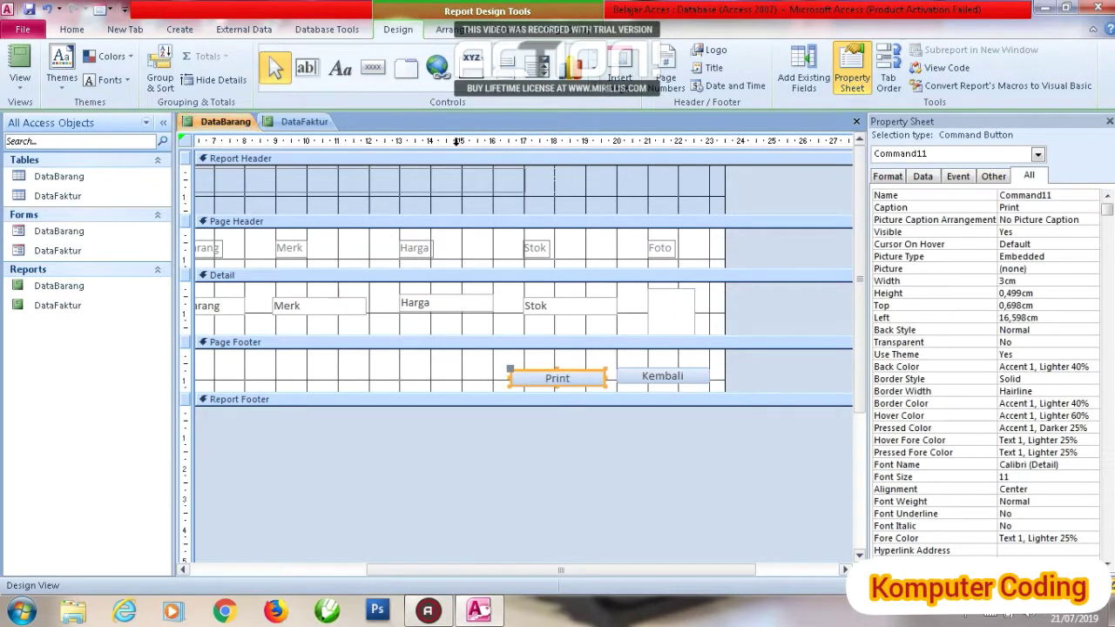
pyautogui.moveTo(526, 570); pyautogui.dragTo(304, 550)
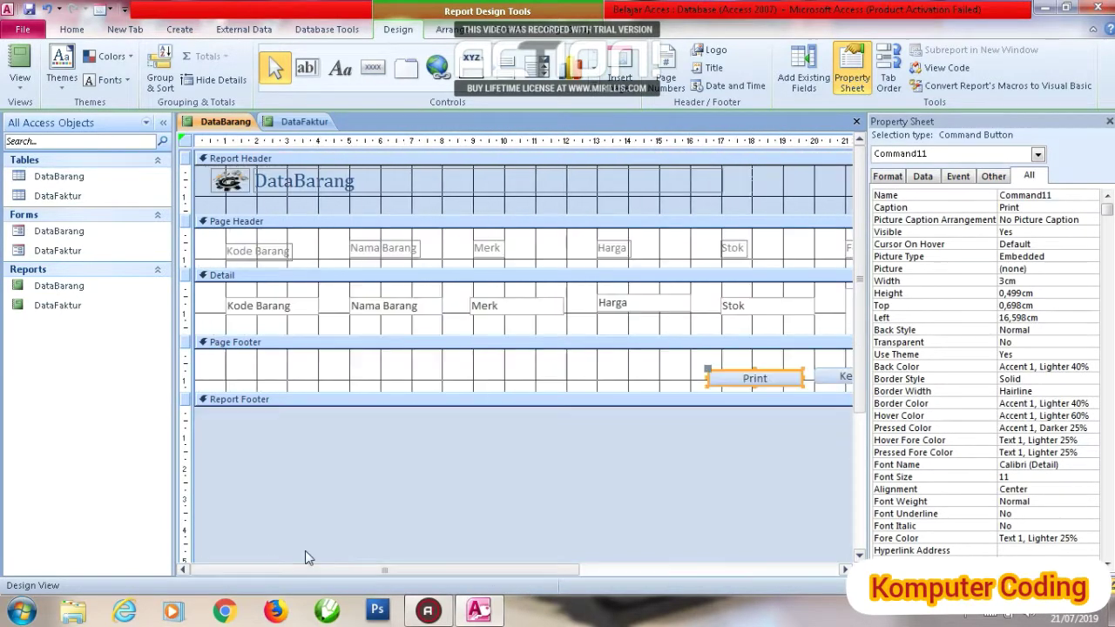
pyautogui.click(20, 61)
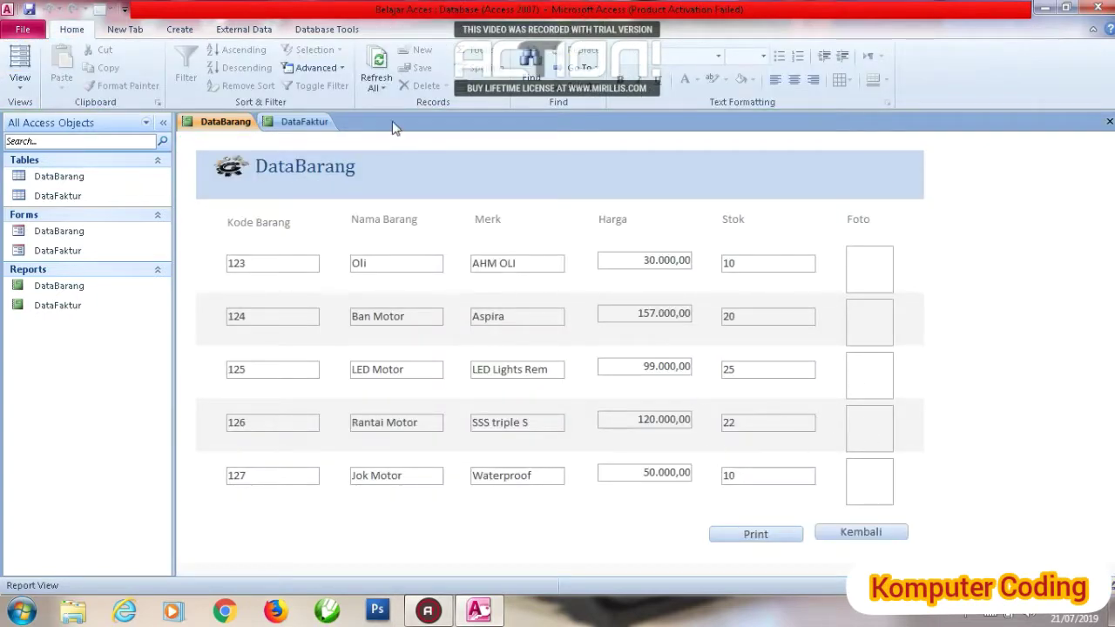
# Switch to the DataFaktur report's design and fill its Page Header section with the standard light green
pyautogui.click(296, 122)
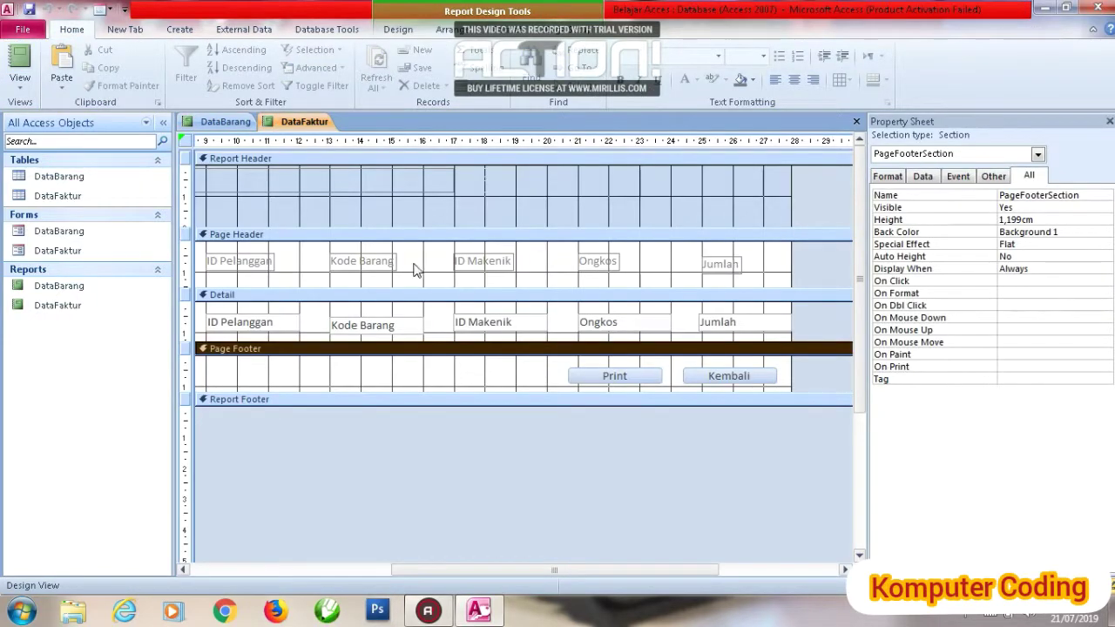
pyautogui.rightClick(414, 271)
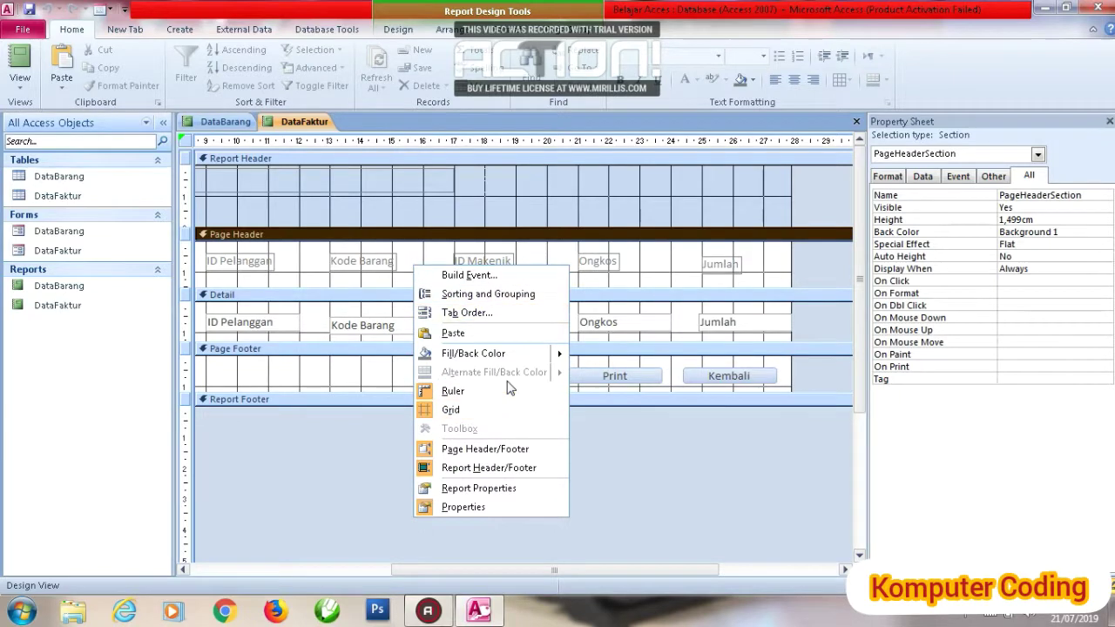
pyautogui.moveTo(544, 350)
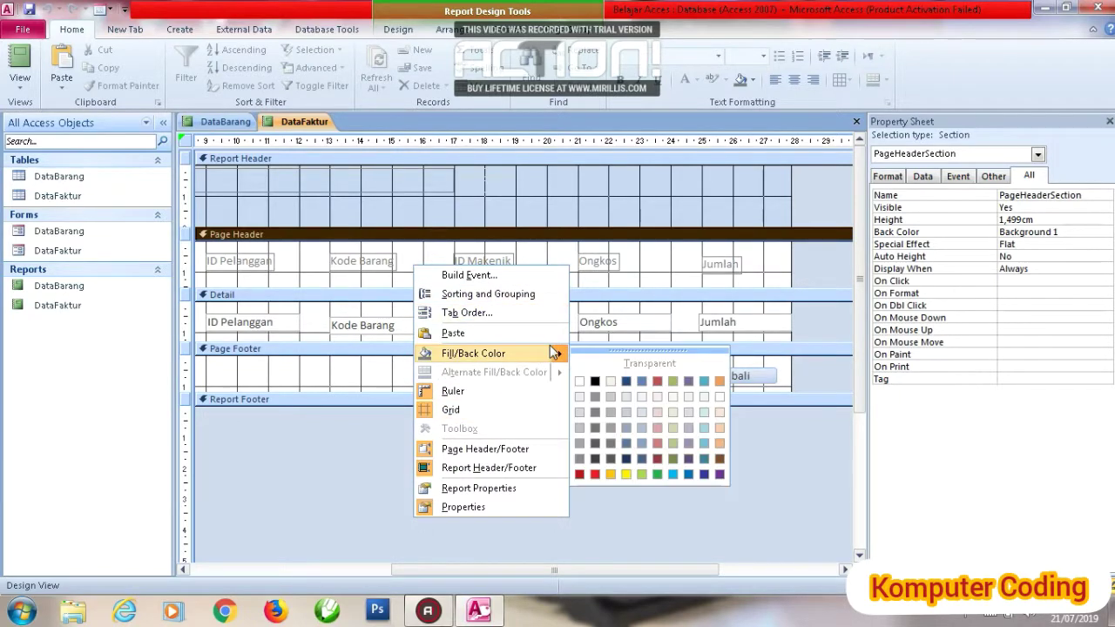
pyautogui.click(647, 473)
# Select all column labels in the DataFaktur report's Page Header and give them the olive green back color #9DBB61
pyautogui.moveTo(756, 275); pyautogui.dragTo(130, 259)
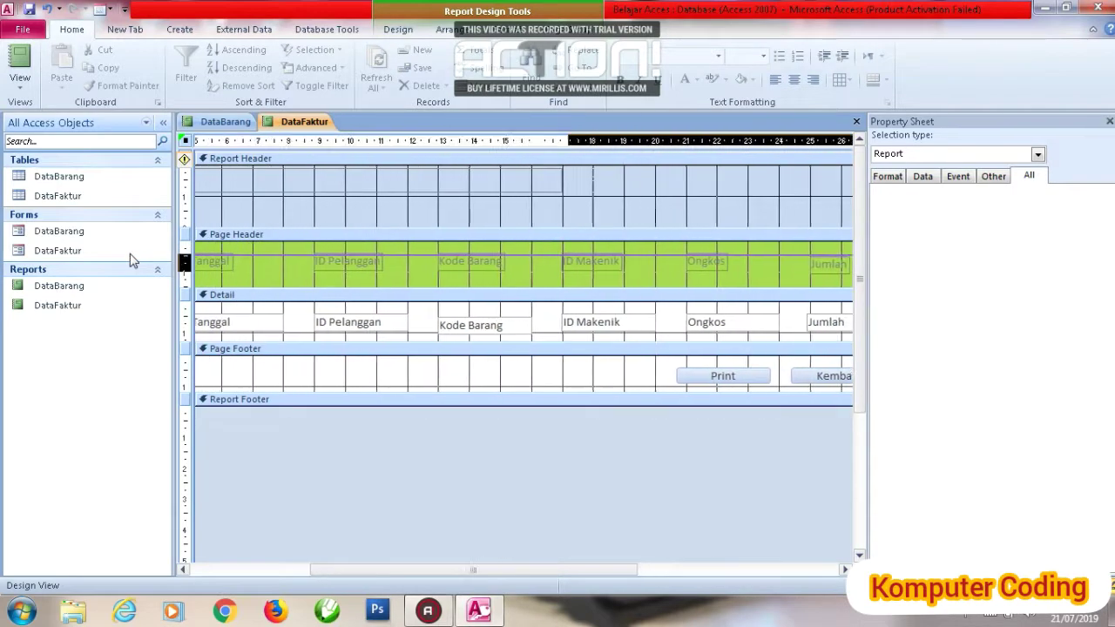
pyautogui.press('Delete')
pyautogui.hotkey('ctrl', 'z')
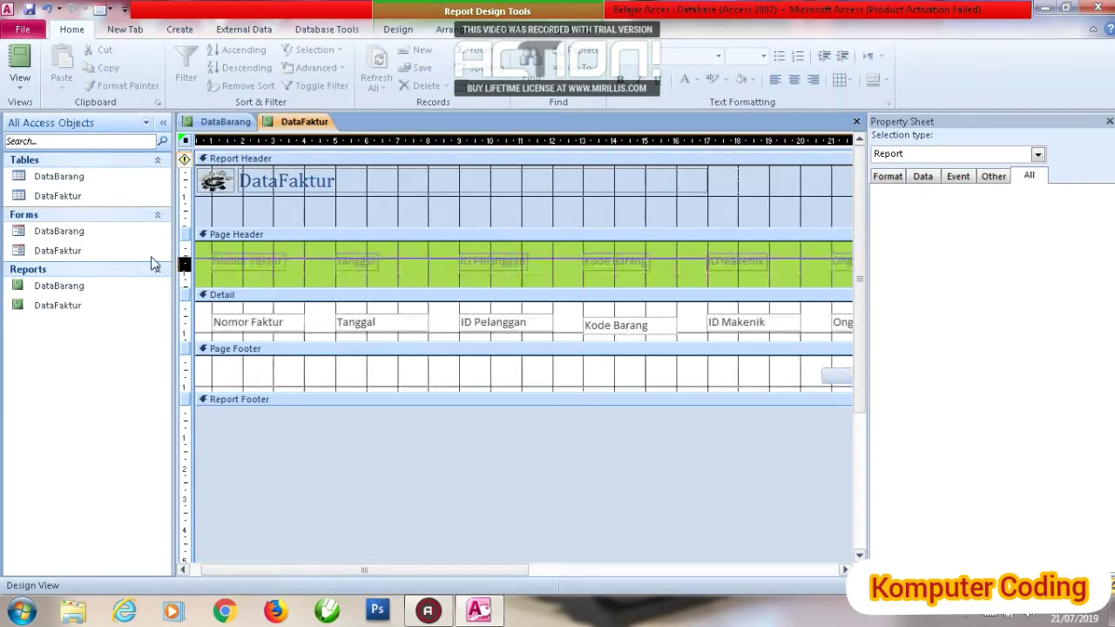
pyautogui.rightClick(255, 258)
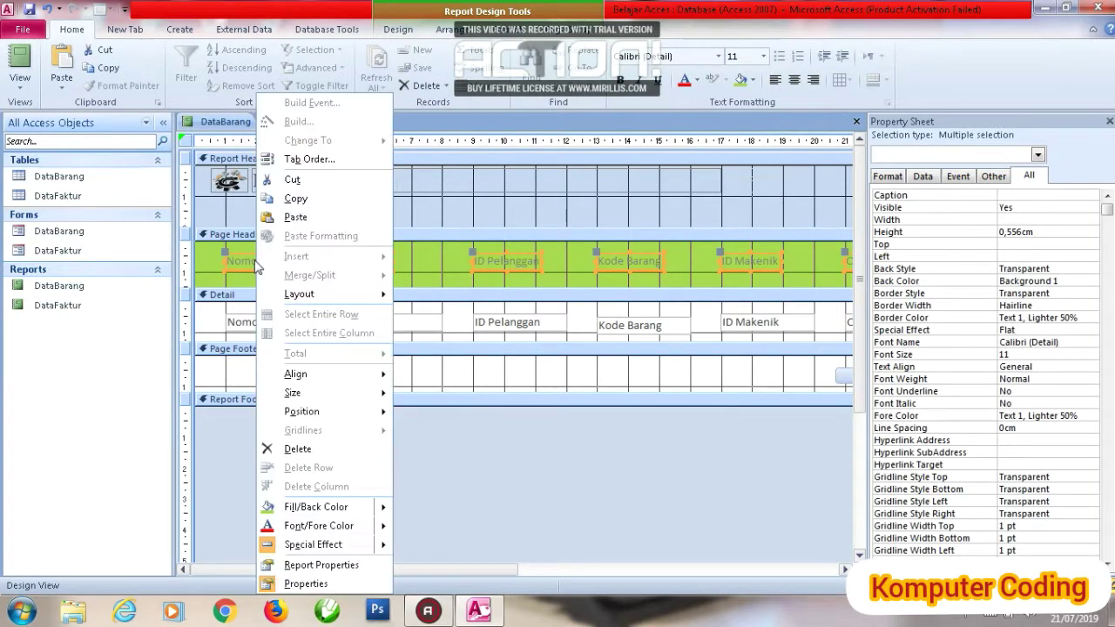
pyautogui.moveTo(375, 508)
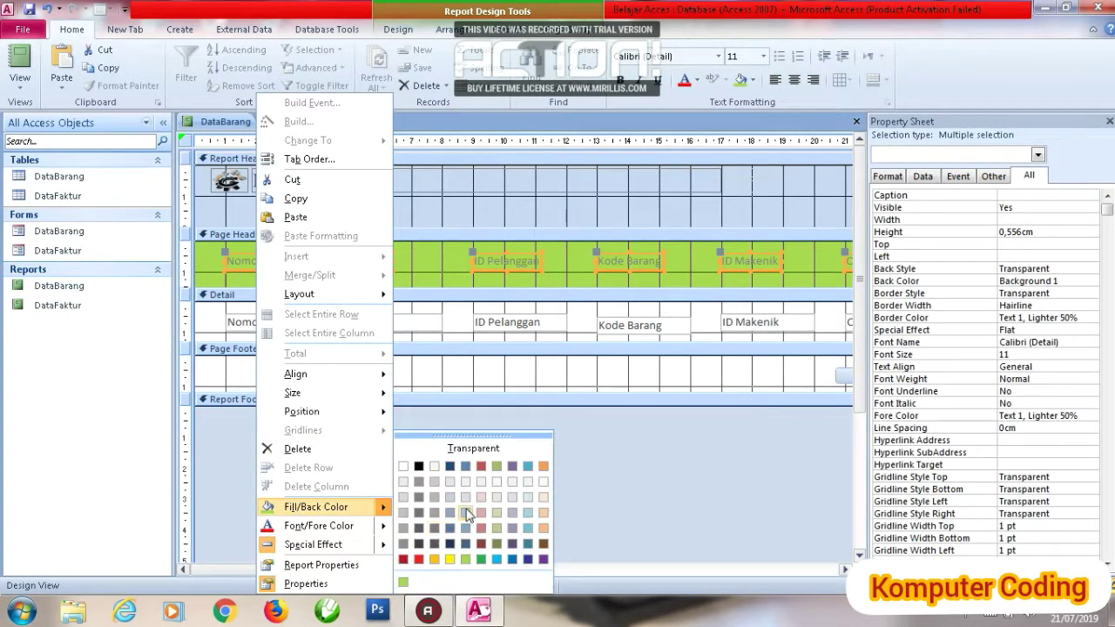
pyautogui.click(496, 465)
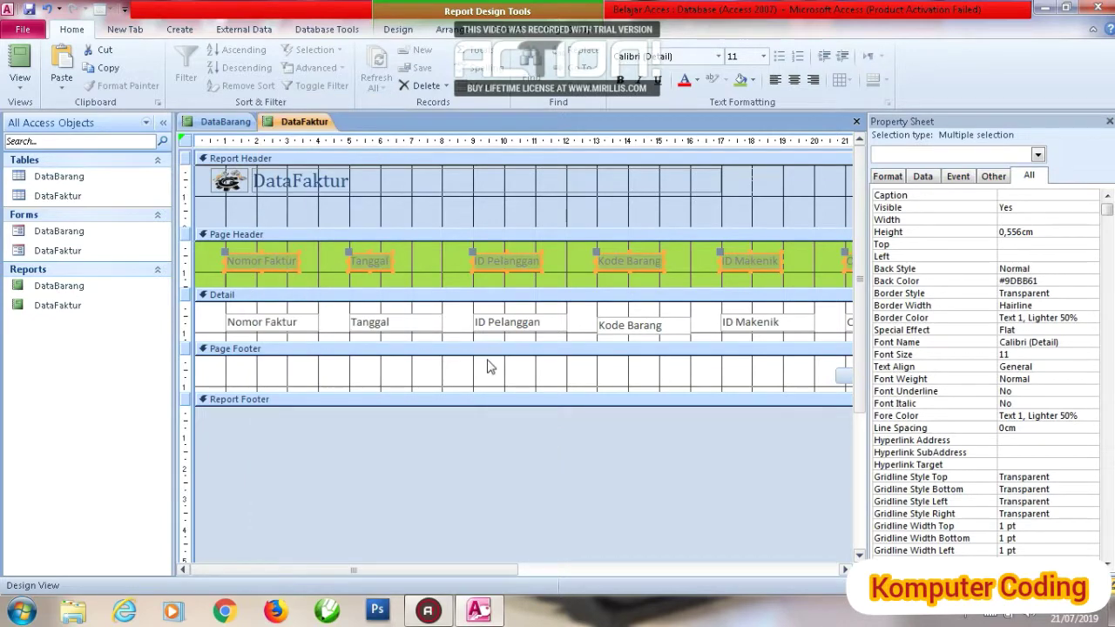
# Fill the DataFaktur report's Detail section with light green #A7DA4E and its Page Footer with olive green #9DBB61
pyautogui.rightClick(452, 331)
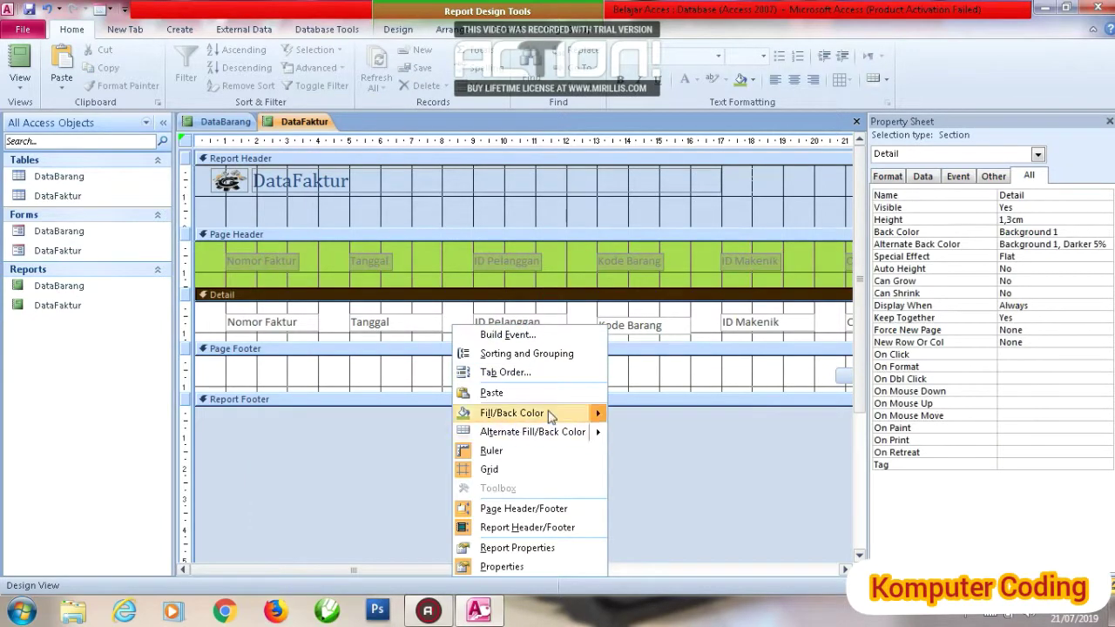
pyautogui.moveTo(592, 418)
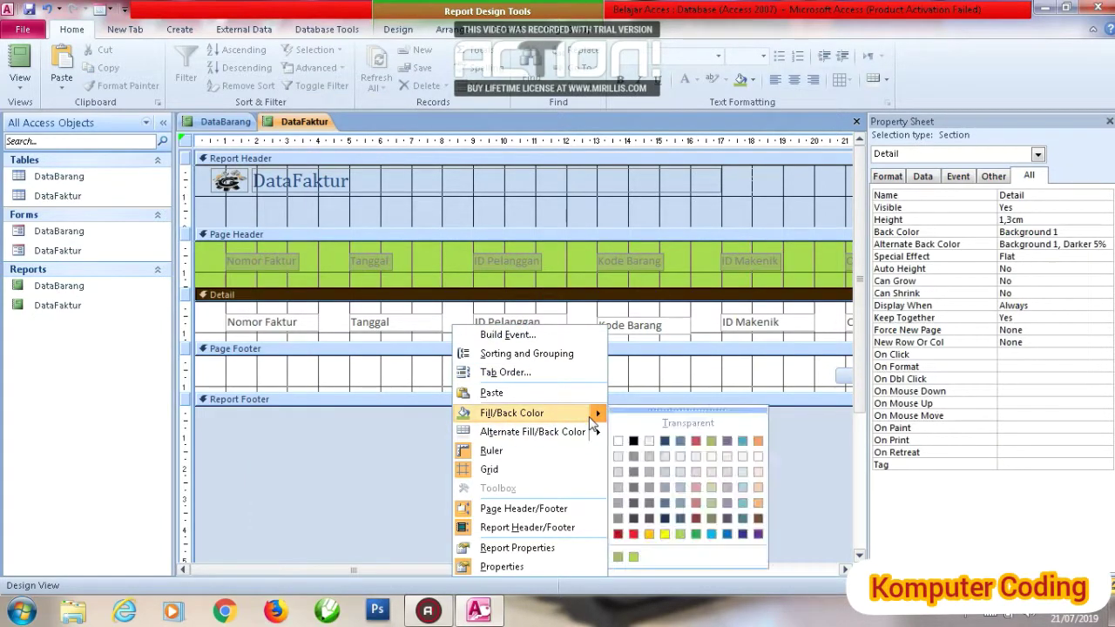
pyautogui.click(681, 533)
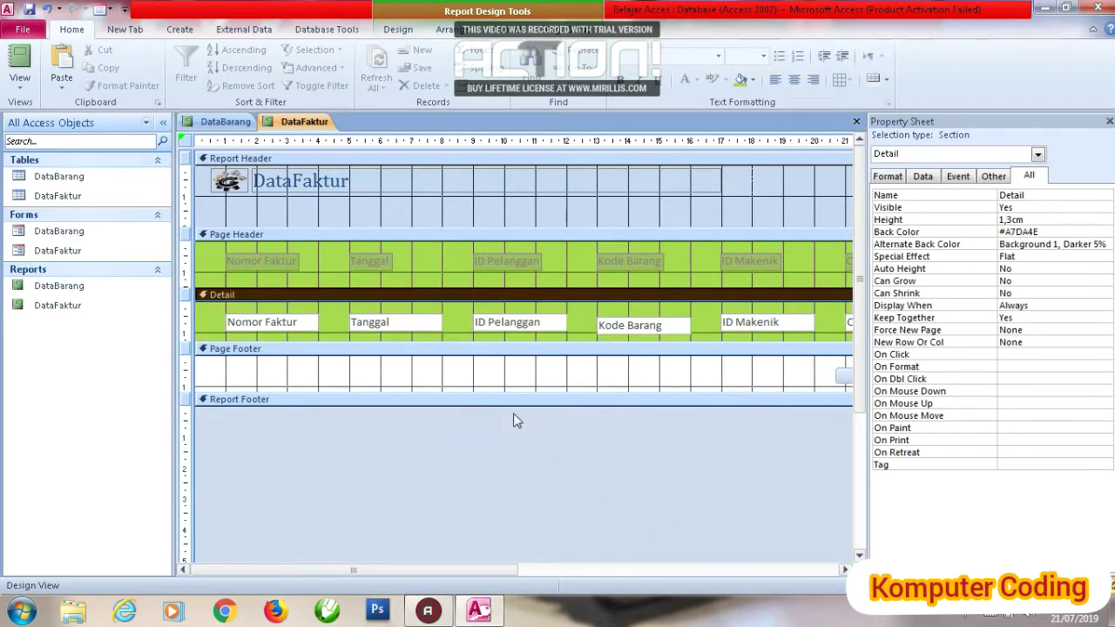
pyautogui.rightClick(512, 387)
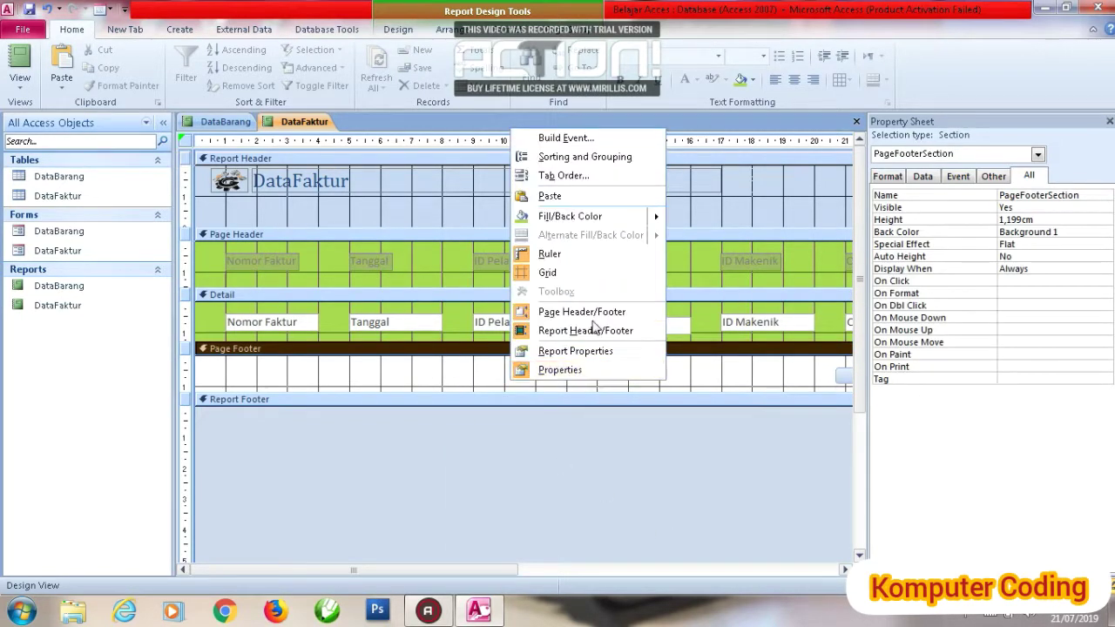
pyautogui.moveTo(632, 223)
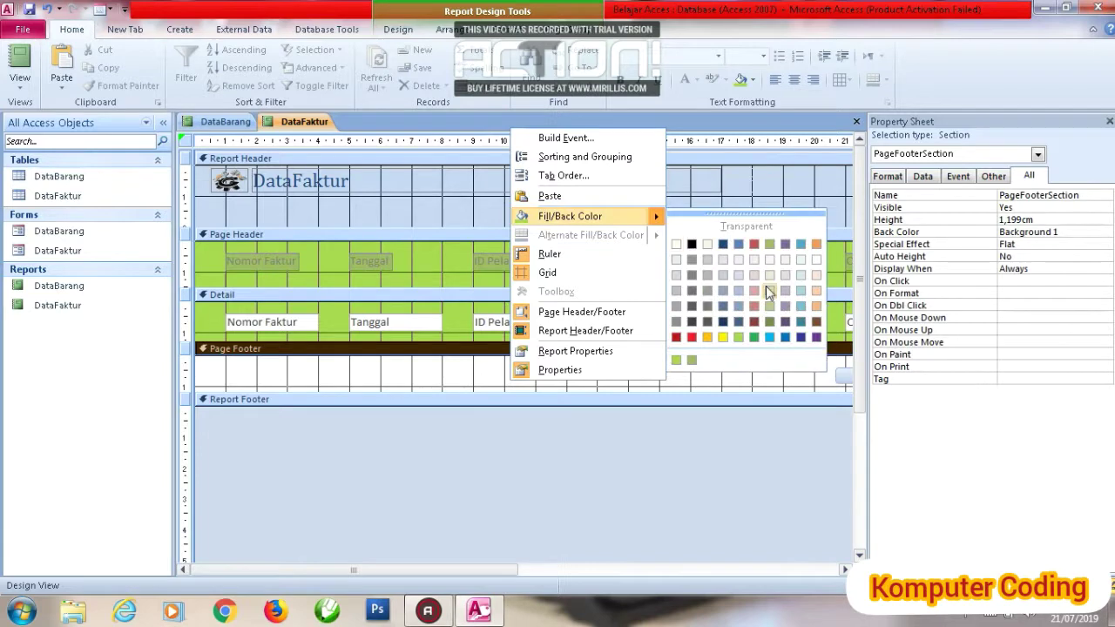
pyautogui.click(774, 248)
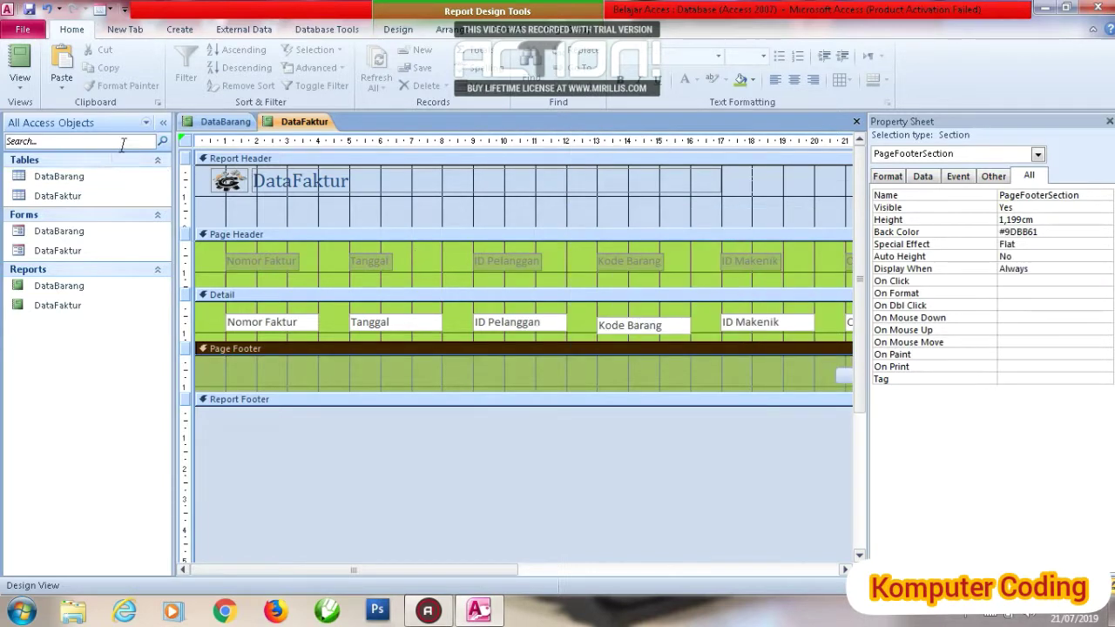
# Reduce the DataFaktur Report Header's height to about 1.5 cm, fill it with olive green and display the report
pyautogui.moveTo(259, 229); pyautogui.dragTo(261, 205)
pyautogui.rightClick(267, 201)
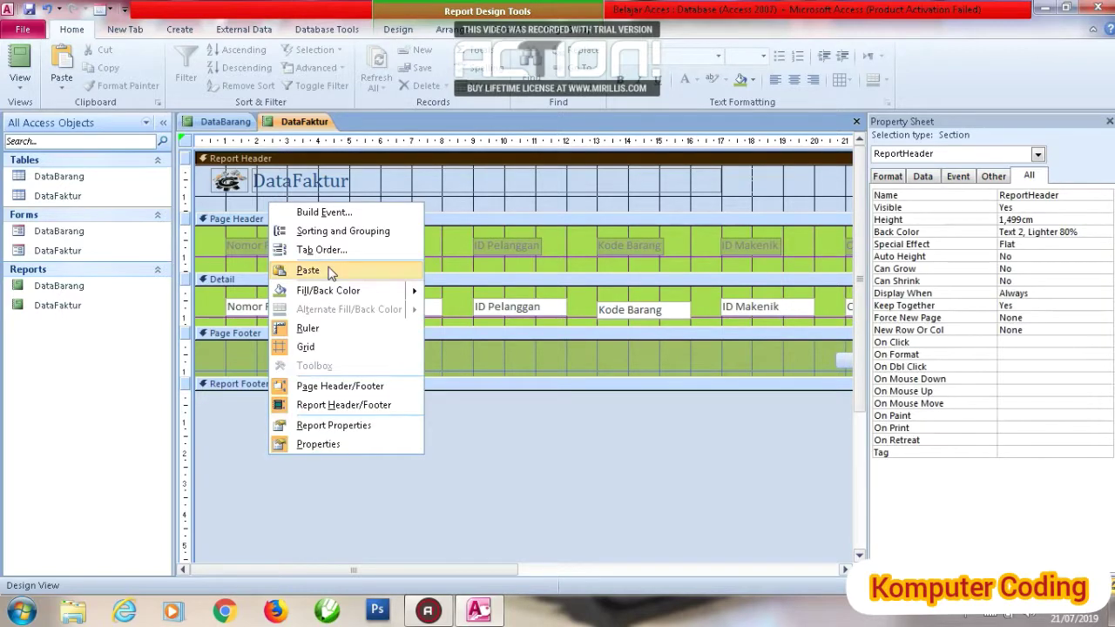
pyautogui.moveTo(366, 291)
pyautogui.click(528, 319)
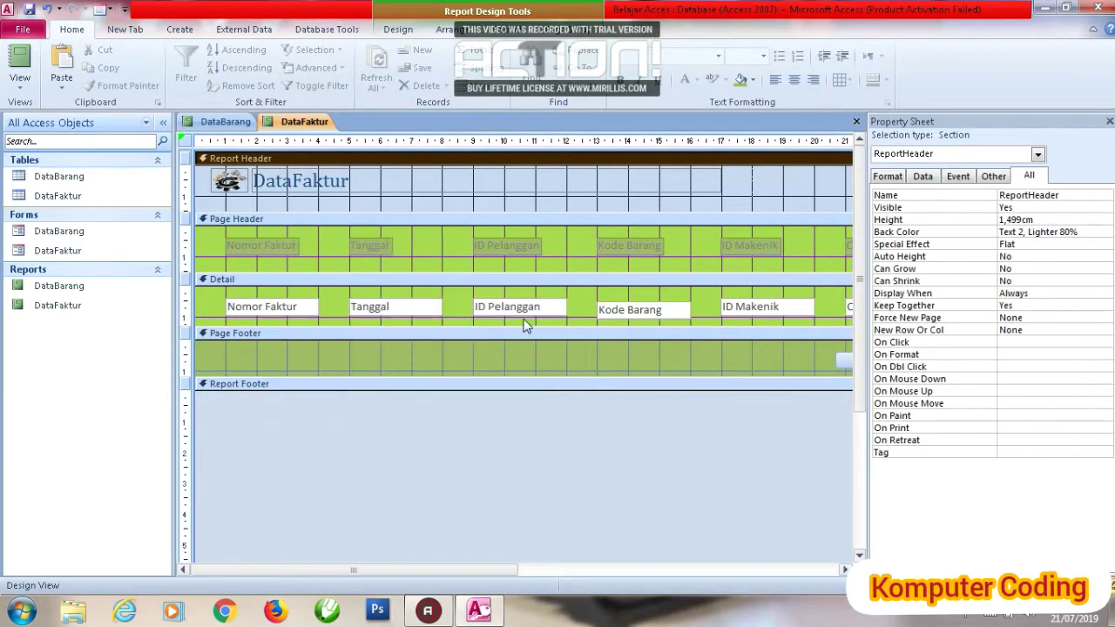
pyautogui.click(19, 57)
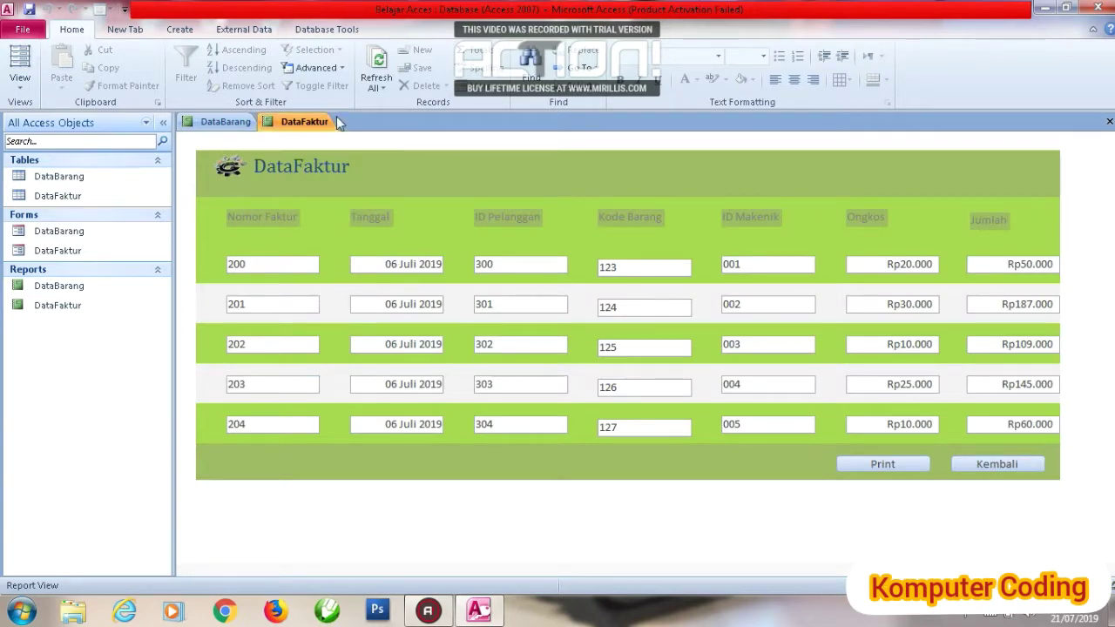
# Open the DataBarang report in Design View and fill its Detail section with the standard light green
pyautogui.click(231, 121)
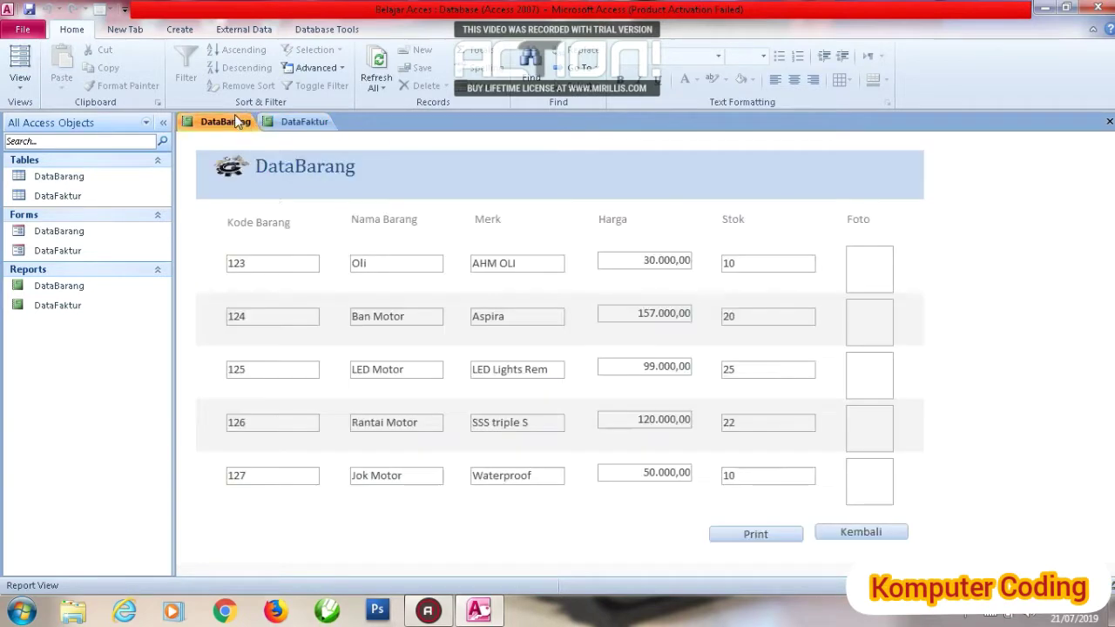
pyautogui.click(21, 86)
pyautogui.click(57, 225)
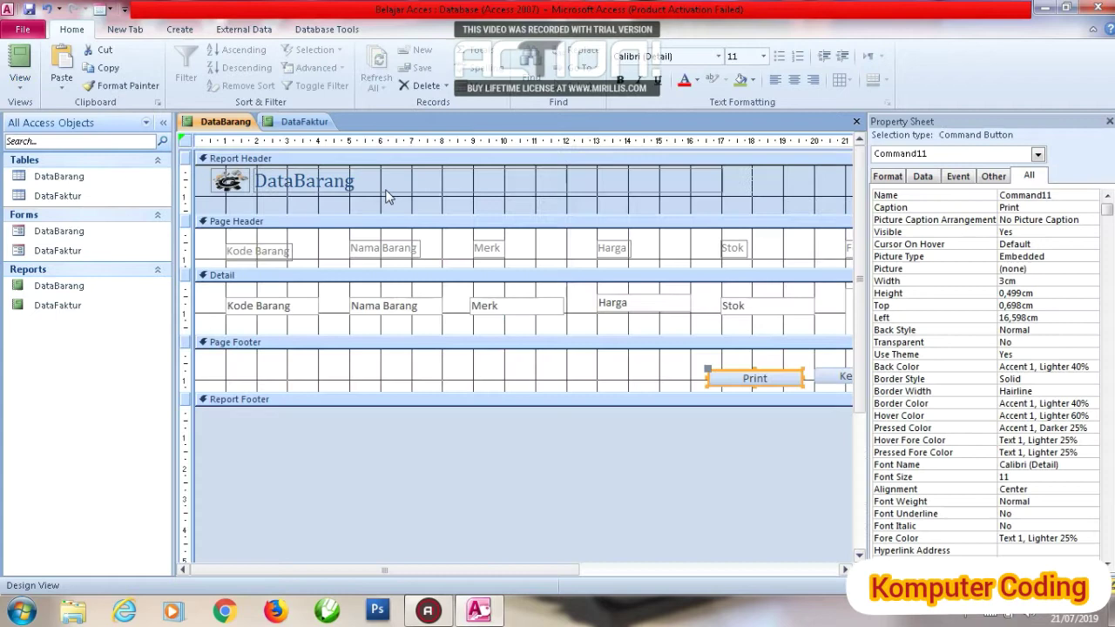
pyautogui.rightClick(459, 323)
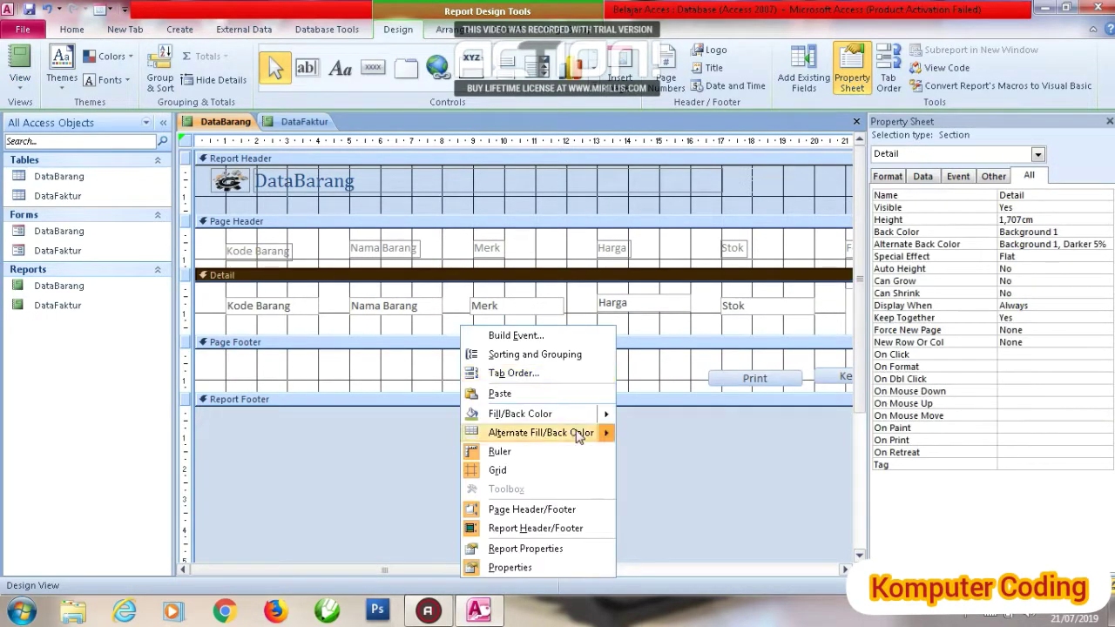
pyautogui.moveTo(566, 413)
pyautogui.click(687, 533)
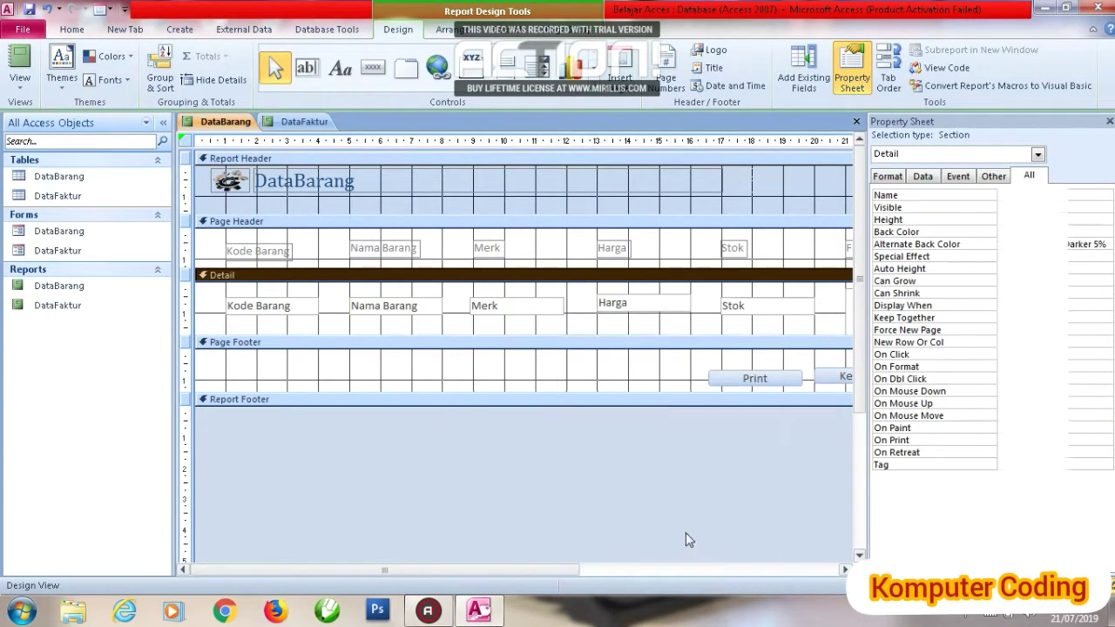
# Fill the DataBarang report's Page Footer and Report Header sections with olive green #9DBB61
pyautogui.rightClick(507, 385)
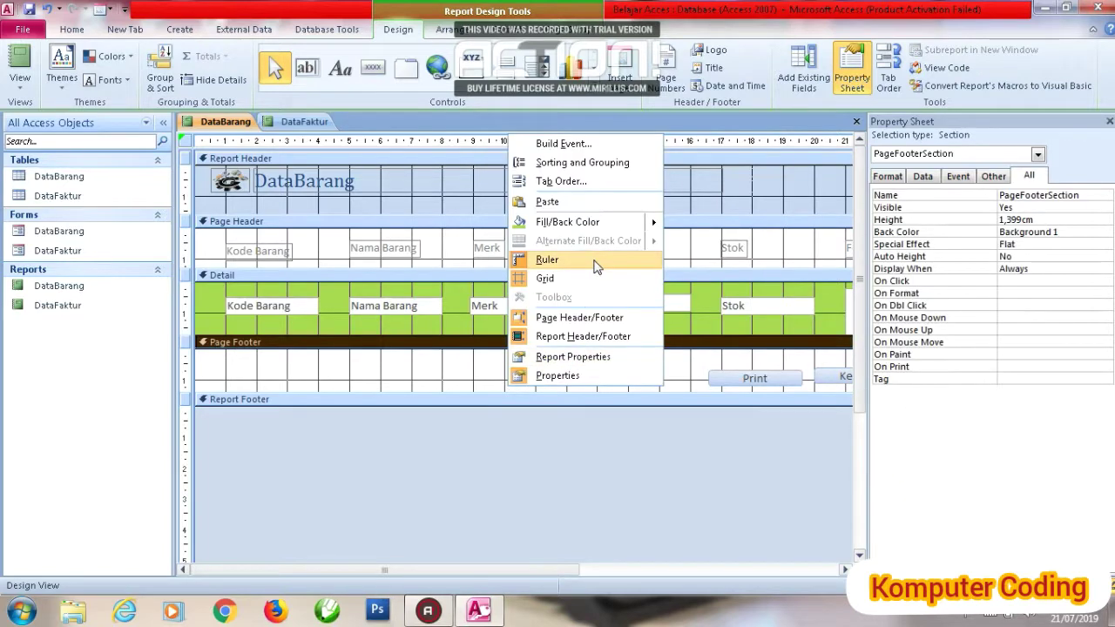
pyautogui.moveTo(645, 230)
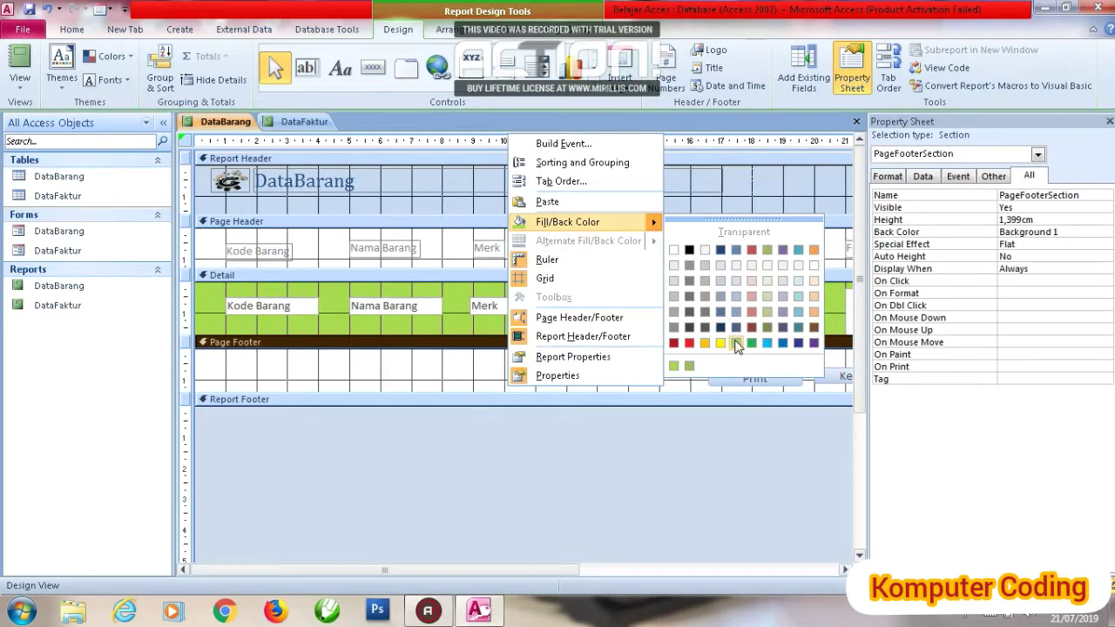
pyautogui.click(768, 250)
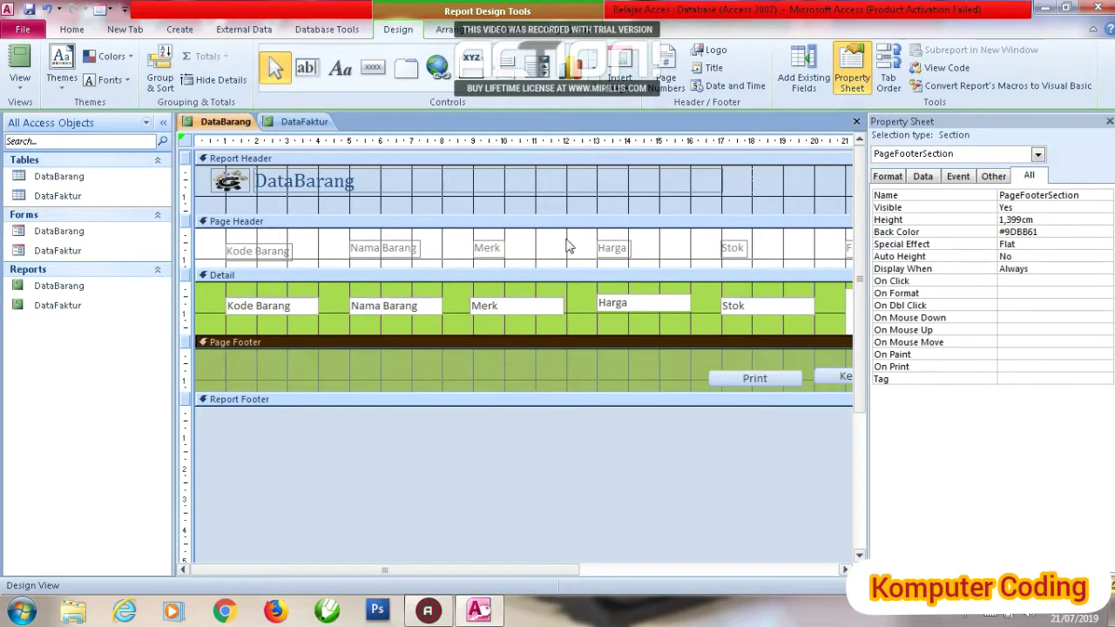
pyautogui.rightClick(529, 201)
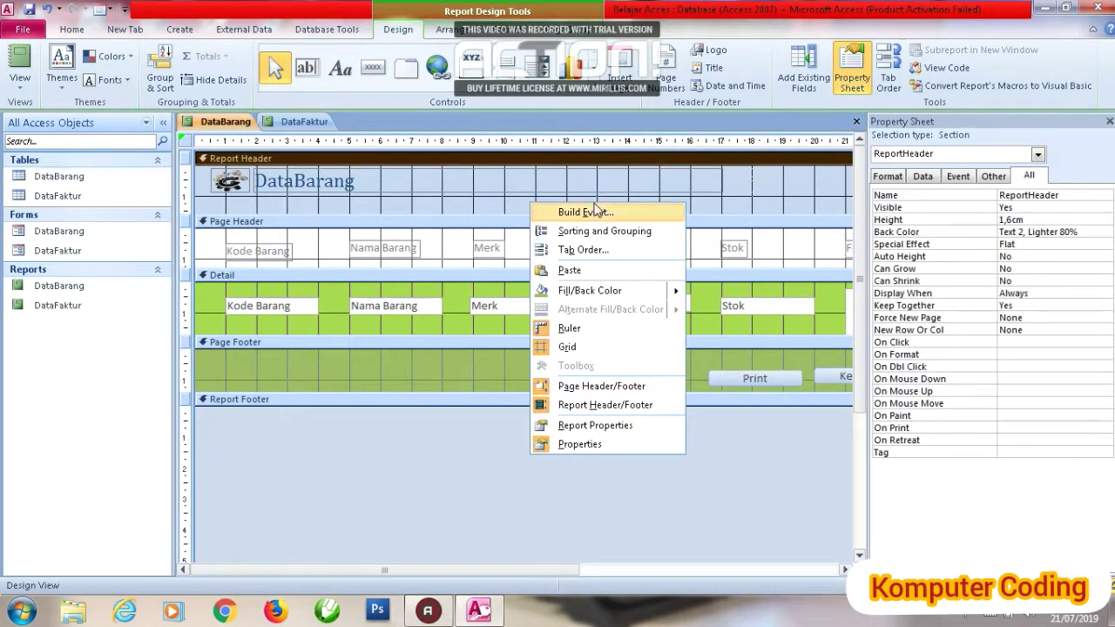
pyautogui.moveTo(672, 290)
pyautogui.click(788, 318)
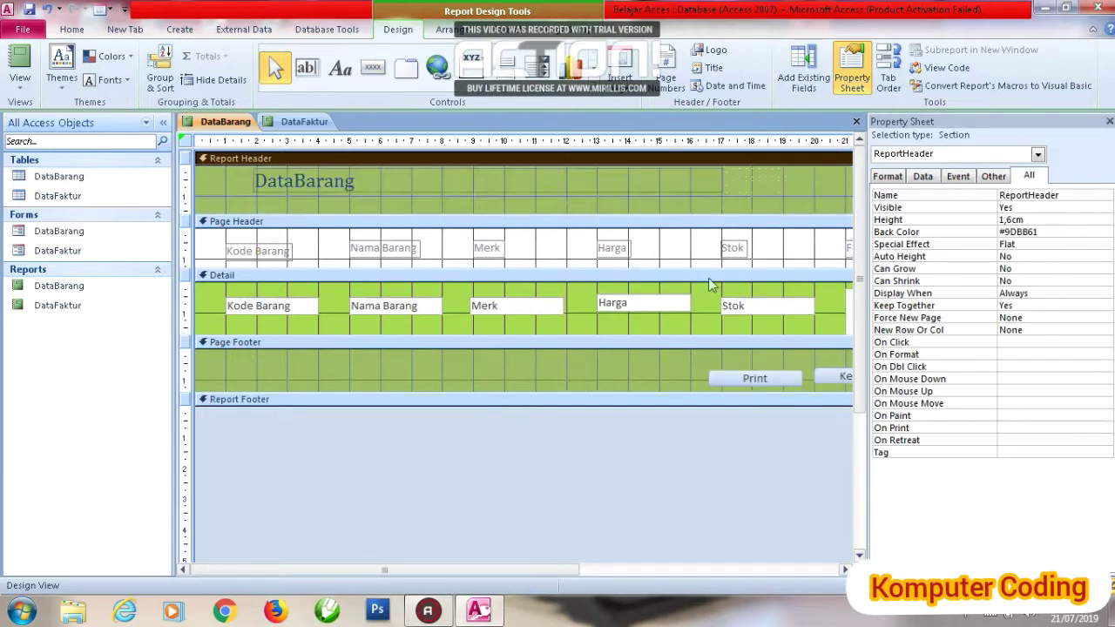
# Fill the DataBarang report's Page Header section with light green #A7DA4E
pyautogui.click(535, 252)
pyautogui.rightClick(535, 252)
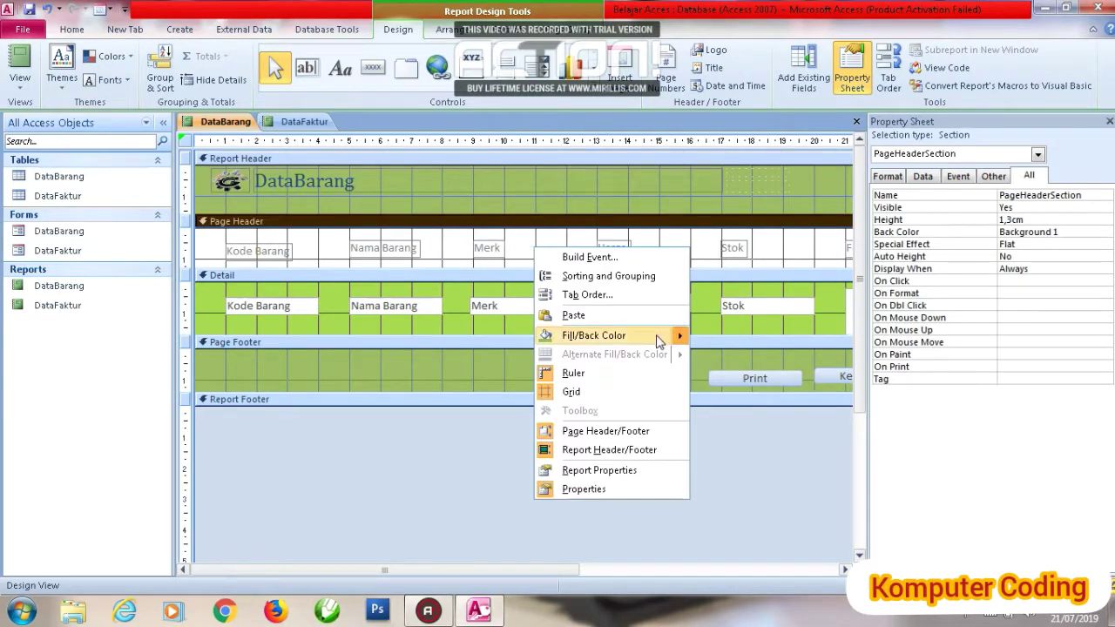
pyautogui.moveTo(659, 335)
pyautogui.click(762, 457)
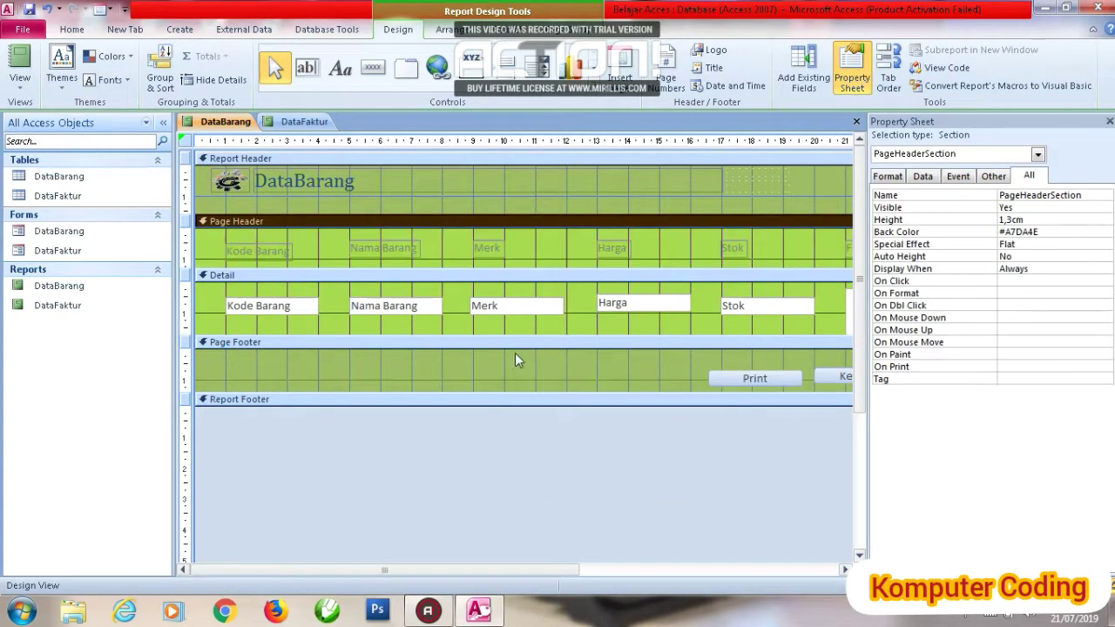
# Fill all the field labels in the DataBarang report's Page Header with olive green
pyautogui.click(184, 140)
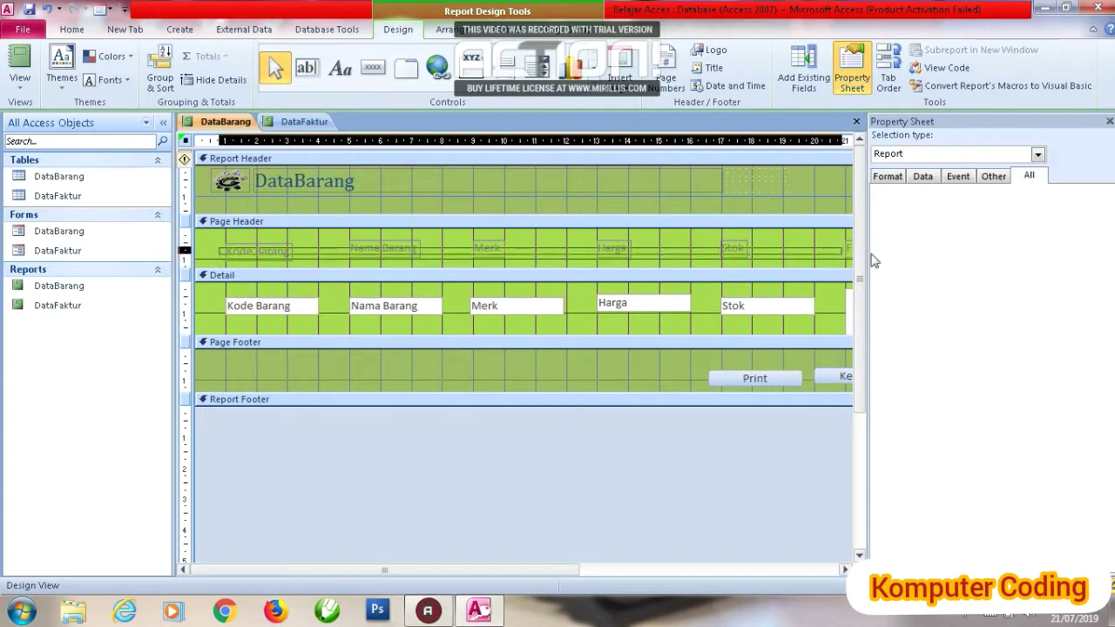
pyautogui.moveTo(902, 252); pyautogui.dragTo(806, 244)
pyautogui.rightClick(807, 244)
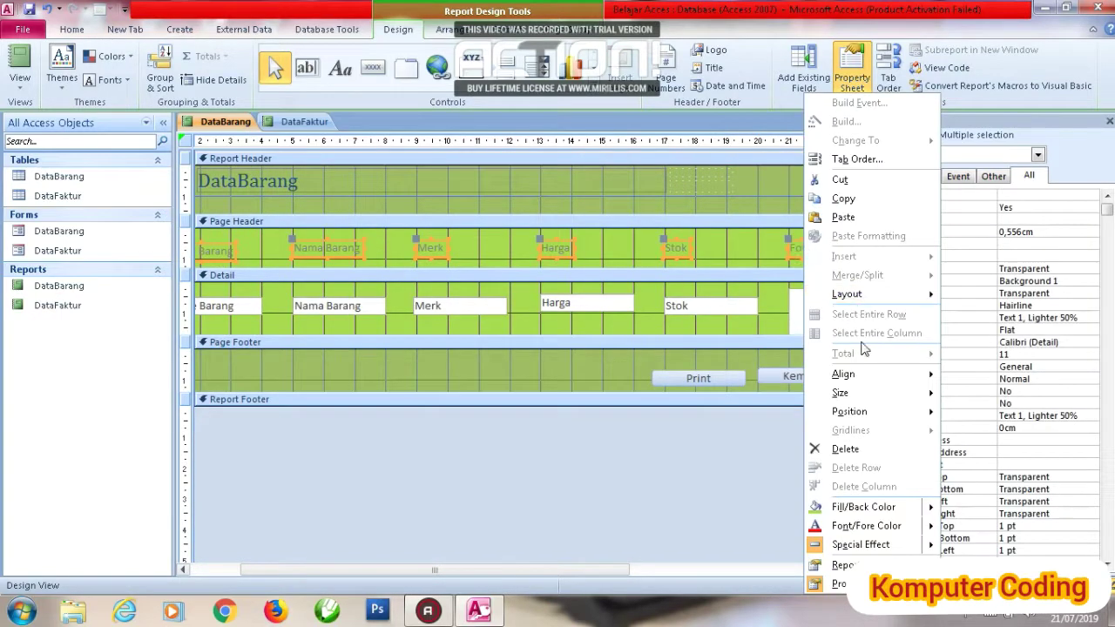
pyautogui.moveTo(869, 514)
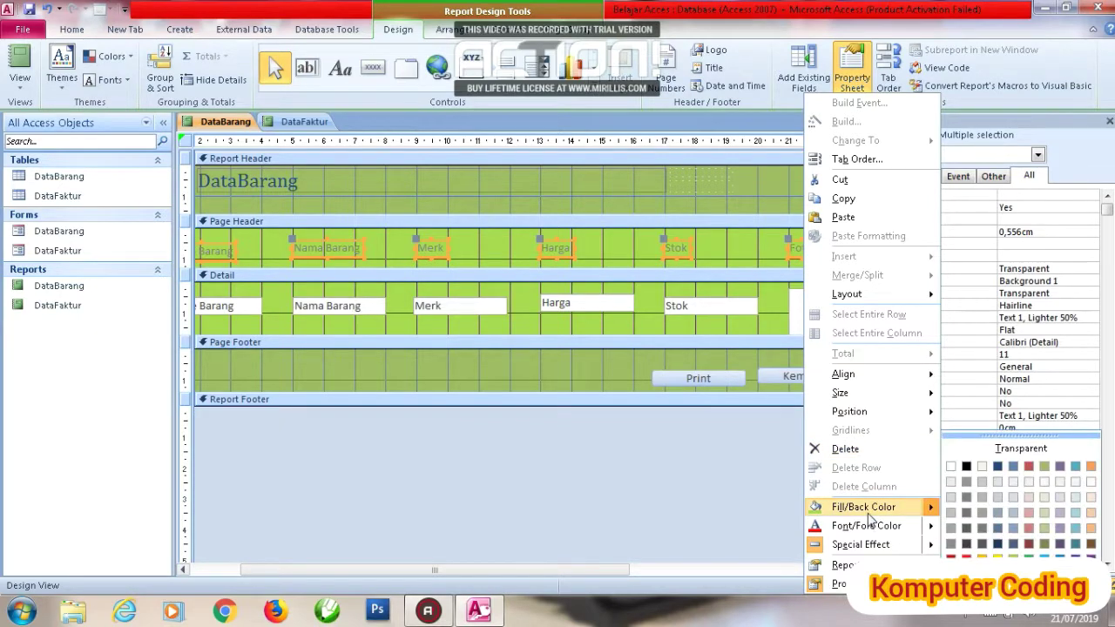
pyautogui.click(987, 511)
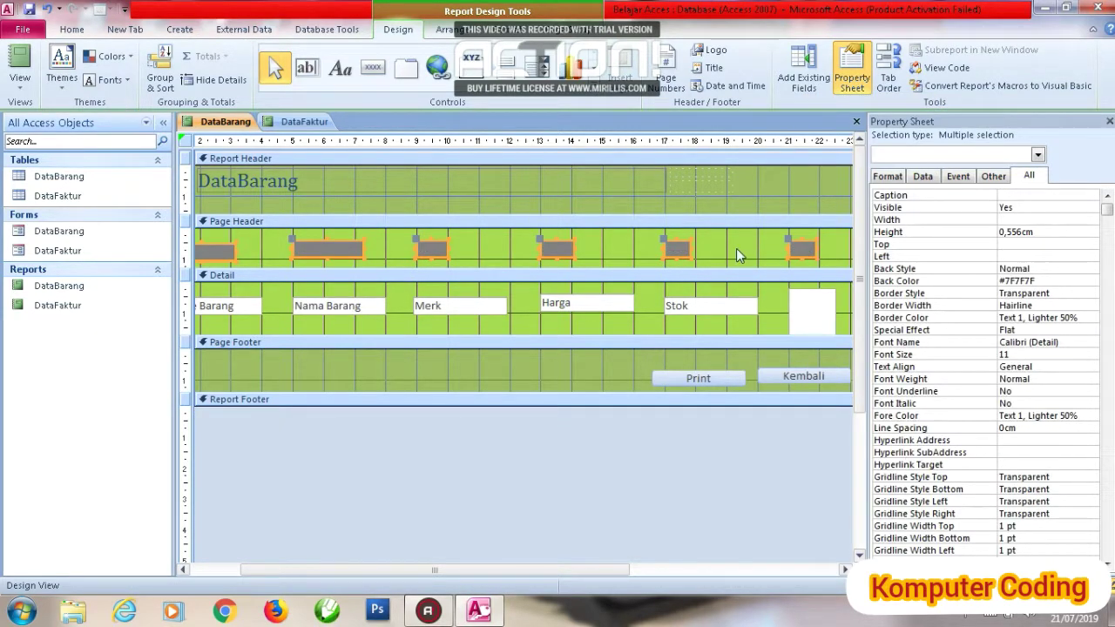
pyautogui.rightClick(797, 244)
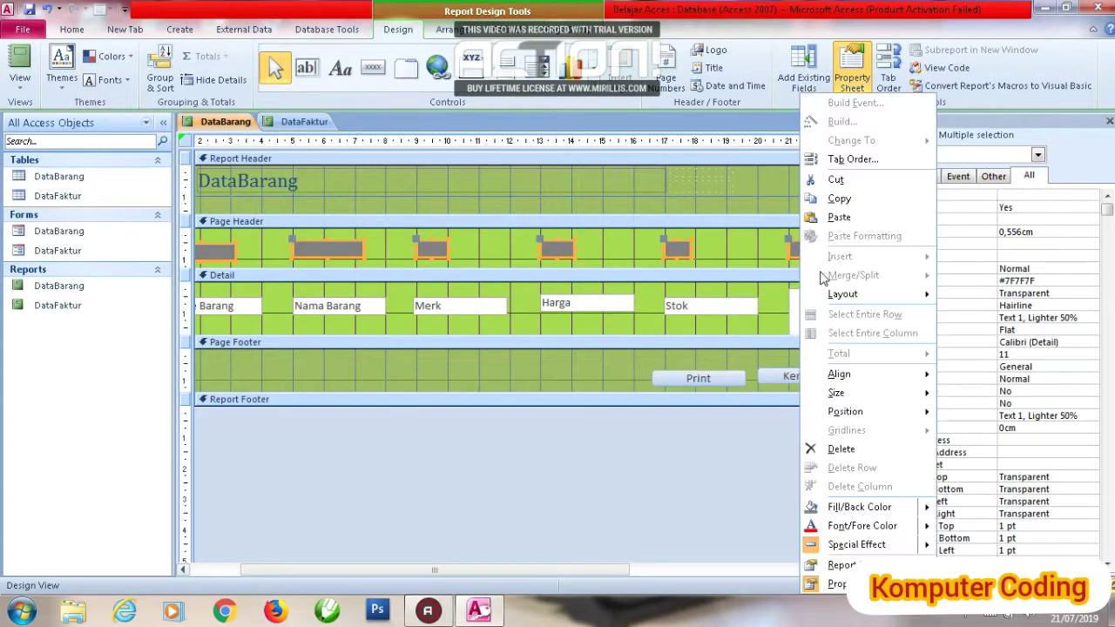
pyautogui.moveTo(902, 514)
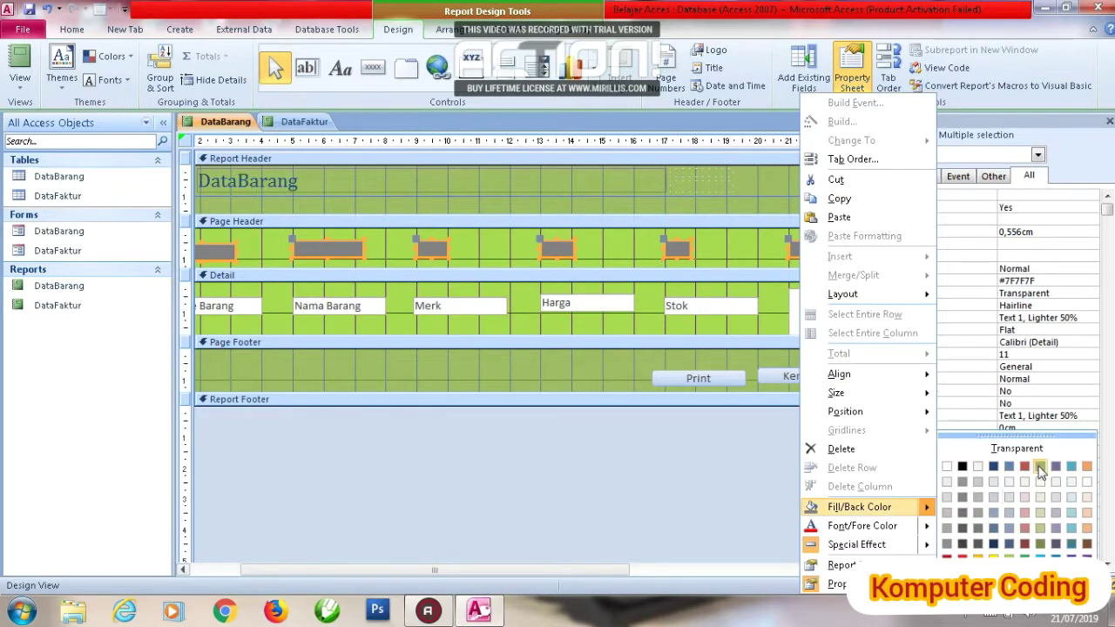
pyautogui.click(1040, 467)
pyautogui.click(745, 246)
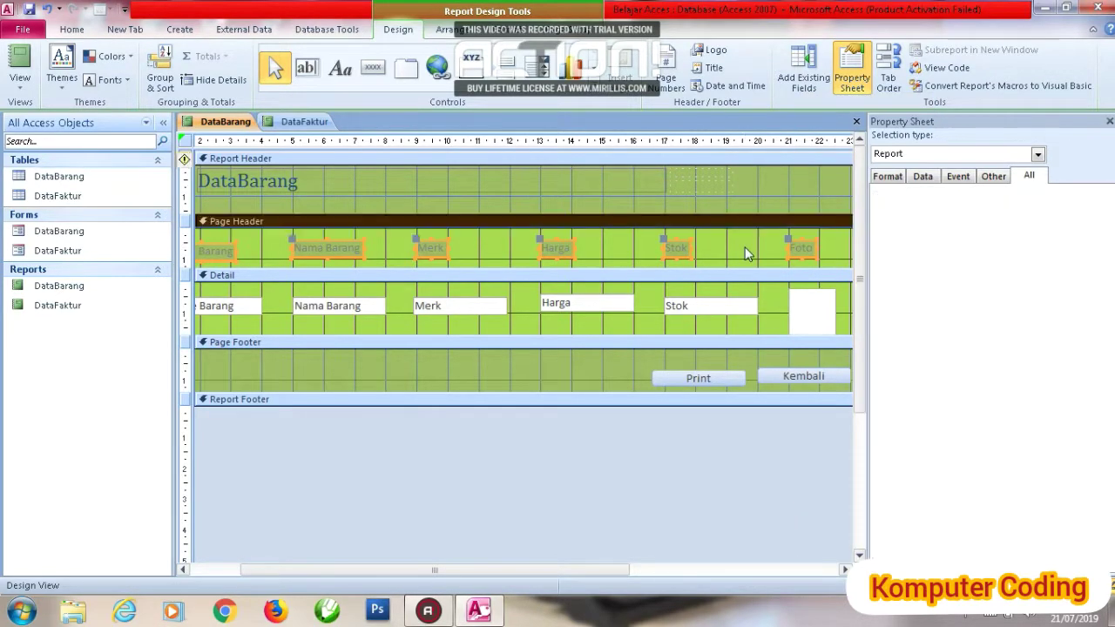
# Display the DataBarang report, and close both the DataBarang and DataFaktur reports with their design changes saved
pyautogui.click(21, 59)
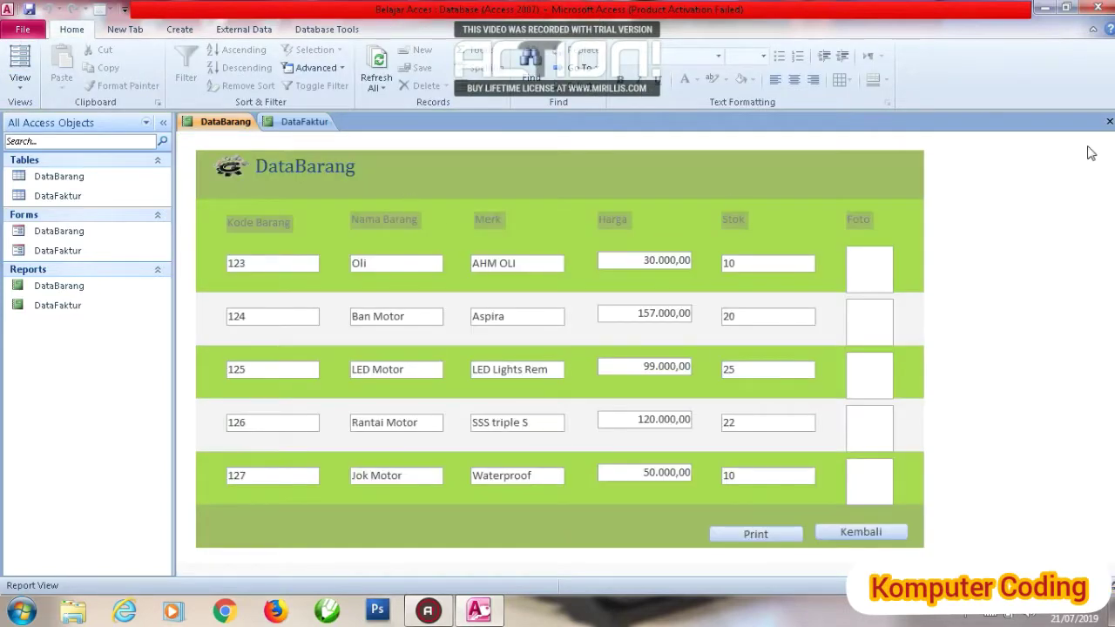
pyautogui.click(1109, 122)
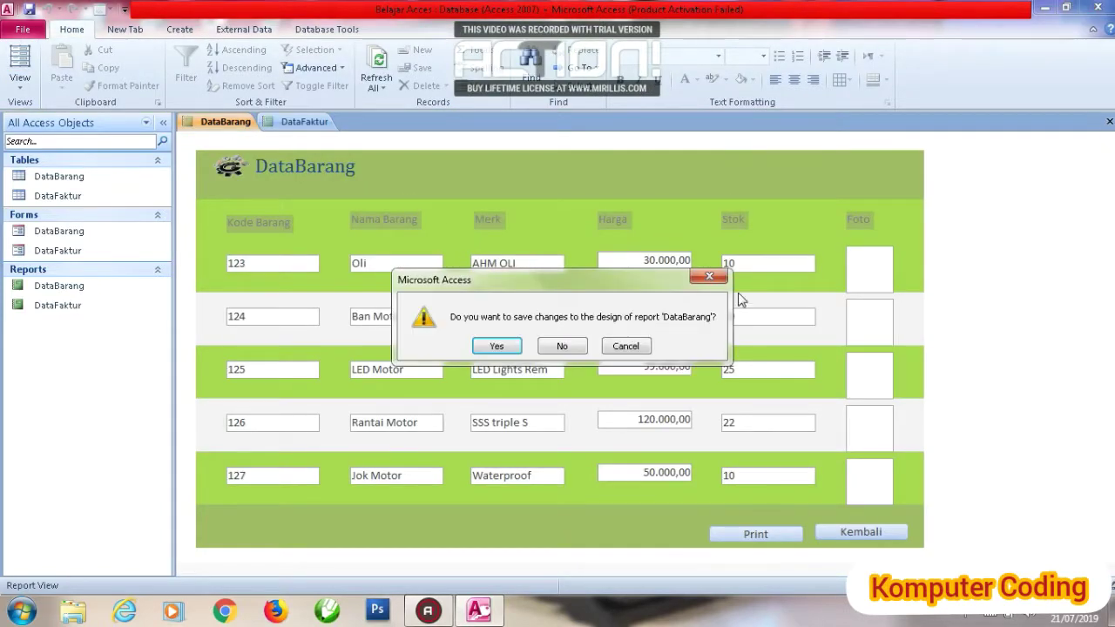
pyautogui.click(496, 345)
pyautogui.click(1109, 122)
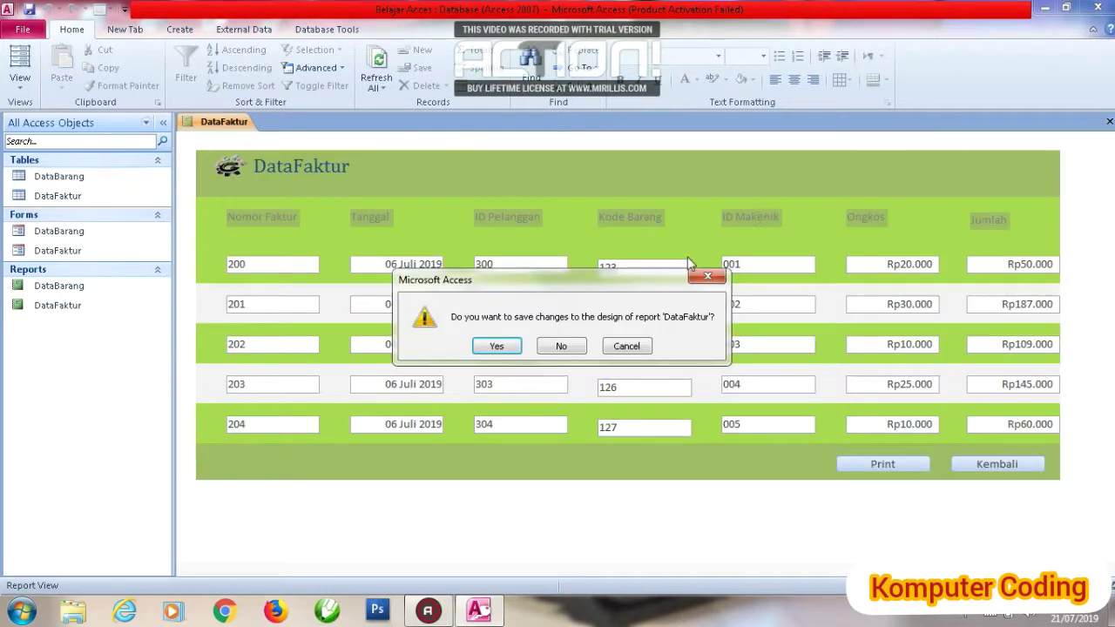
pyautogui.click(496, 346)
# Open the DataBarang and DataFaktur forms and switch both to Design View
pyautogui.doubleClick(60, 231)
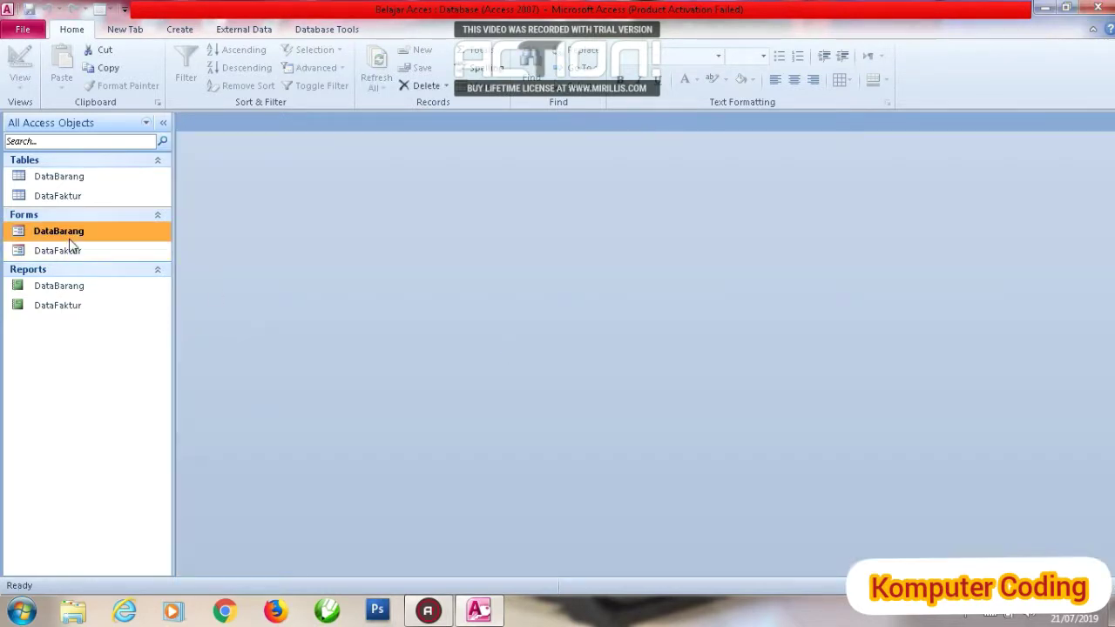
pyautogui.click(73, 251)
pyautogui.doubleClick(72, 251)
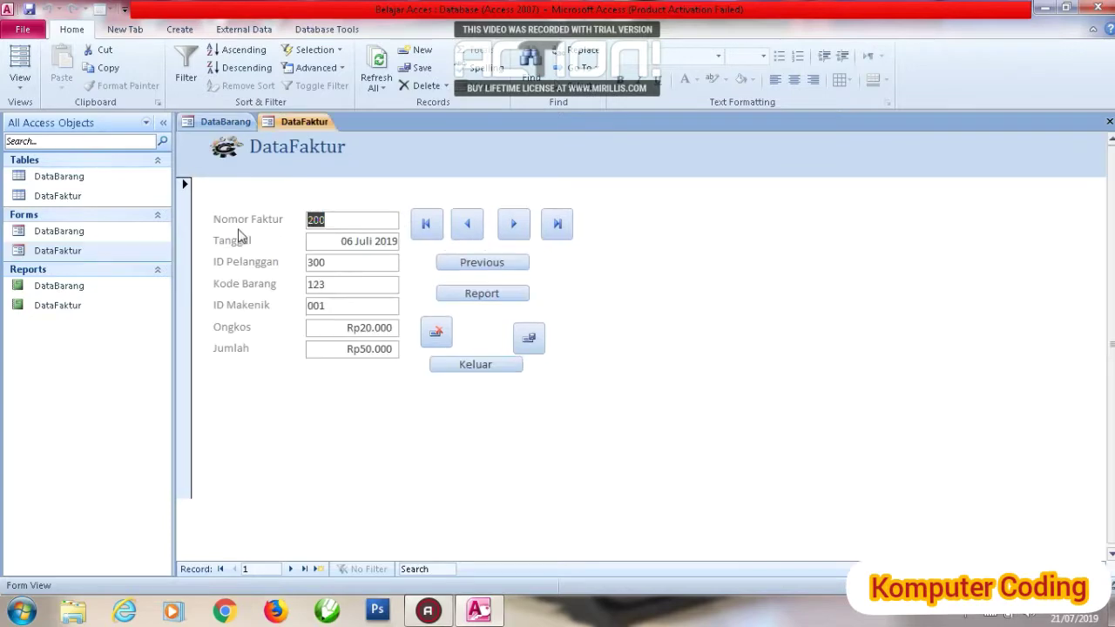
pyautogui.rightClick(302, 122)
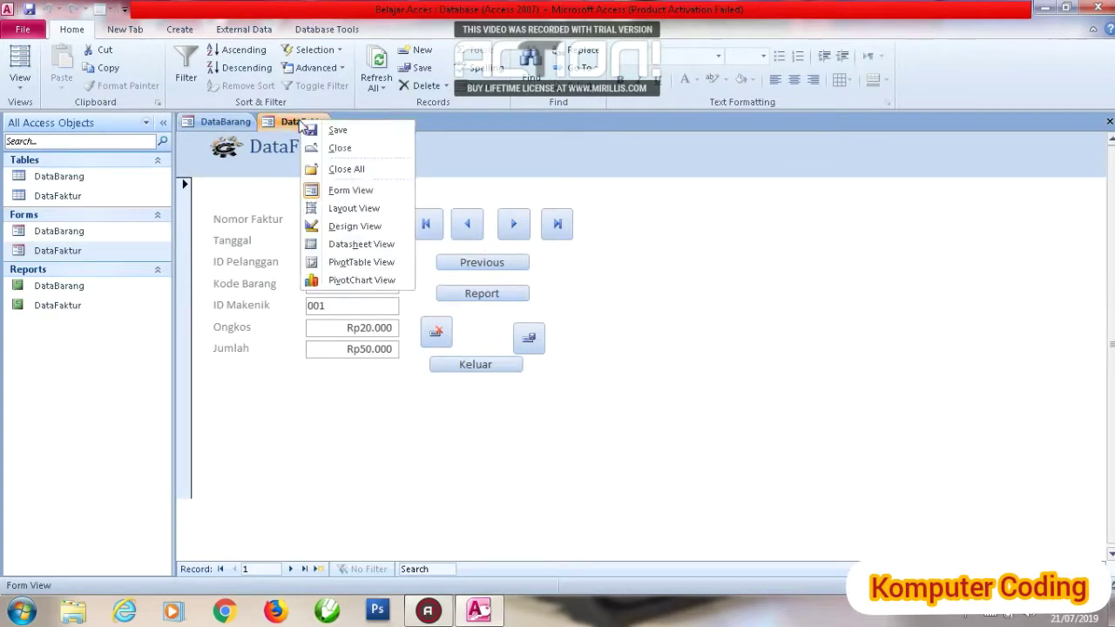
pyautogui.click(354, 226)
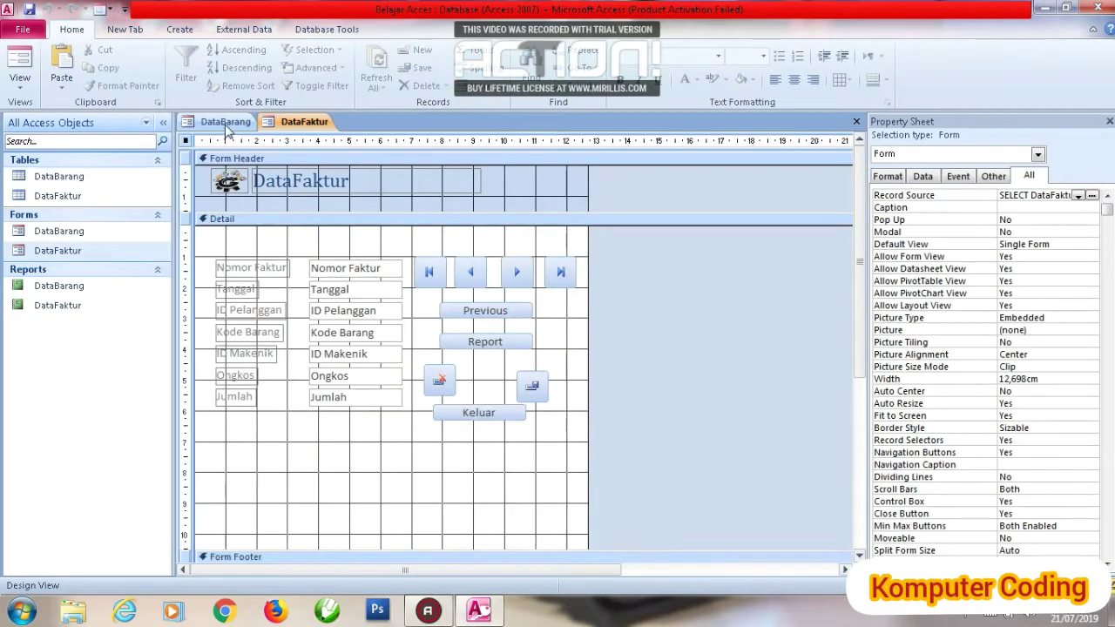
pyautogui.rightClick(228, 123)
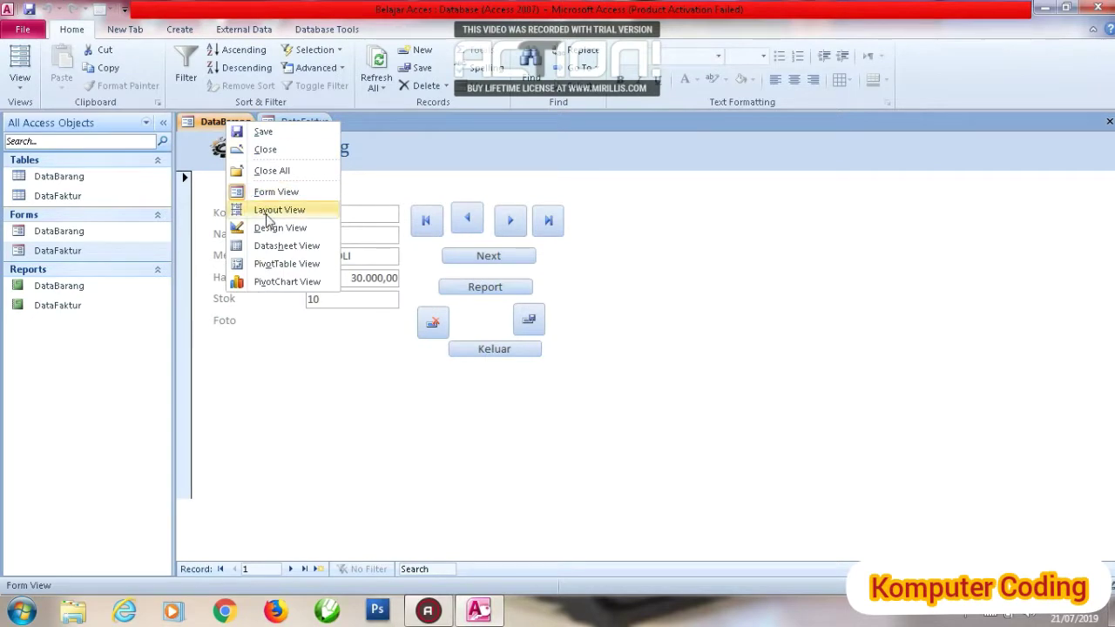
pyautogui.click(264, 227)
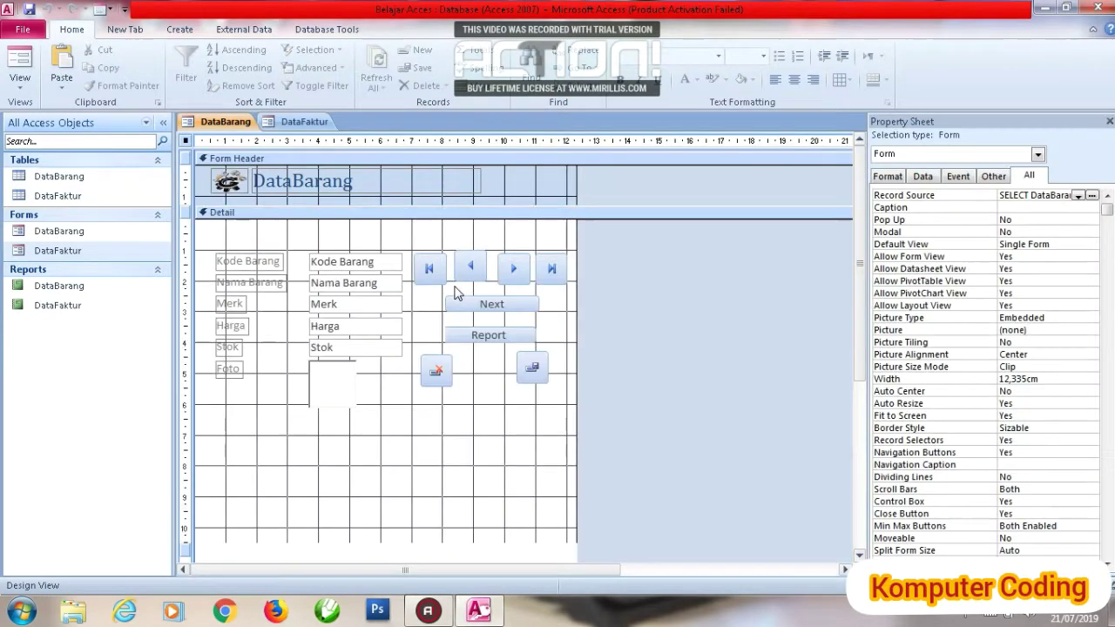
# Build an On Click macro for the DataBarang form's Report button with a RunMenuCommand action set to Close
pyautogui.click(484, 338)
pyautogui.rightClick(486, 336)
pyautogui.click(525, 105)
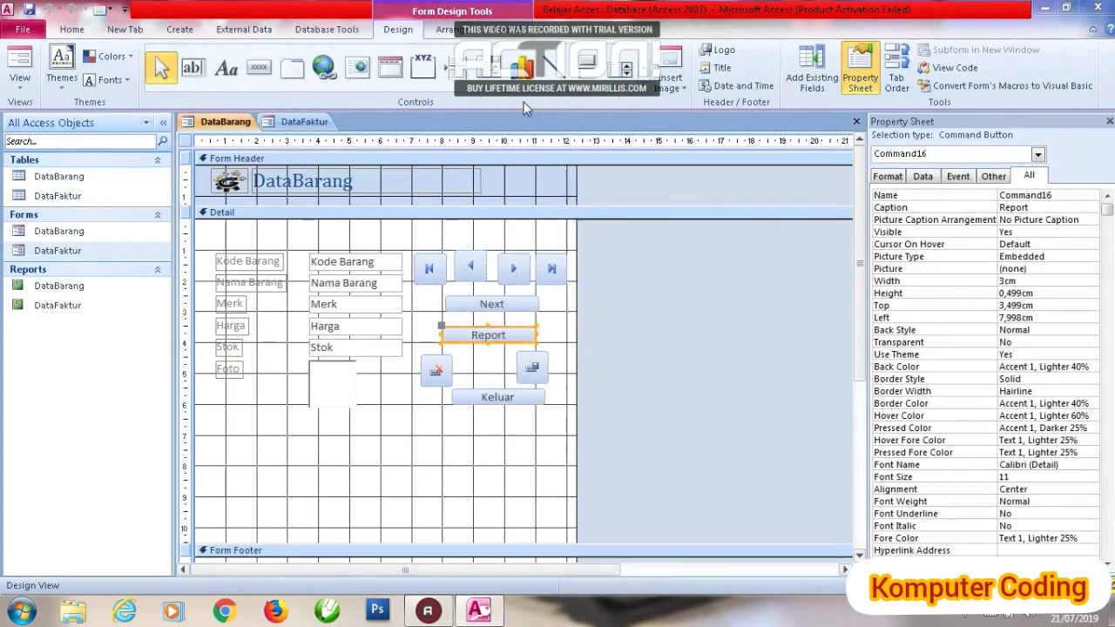
pyautogui.click(531, 325)
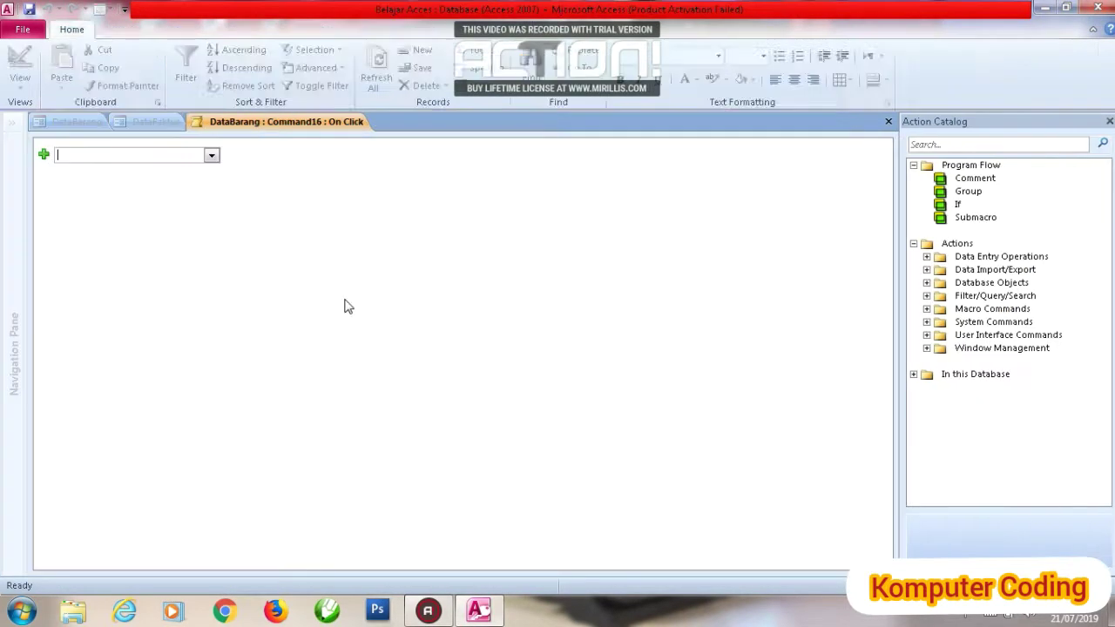
pyautogui.click(210, 156)
pyautogui.moveTo(215, 193); pyautogui.dragTo(215, 226)
pyautogui.click(176, 236)
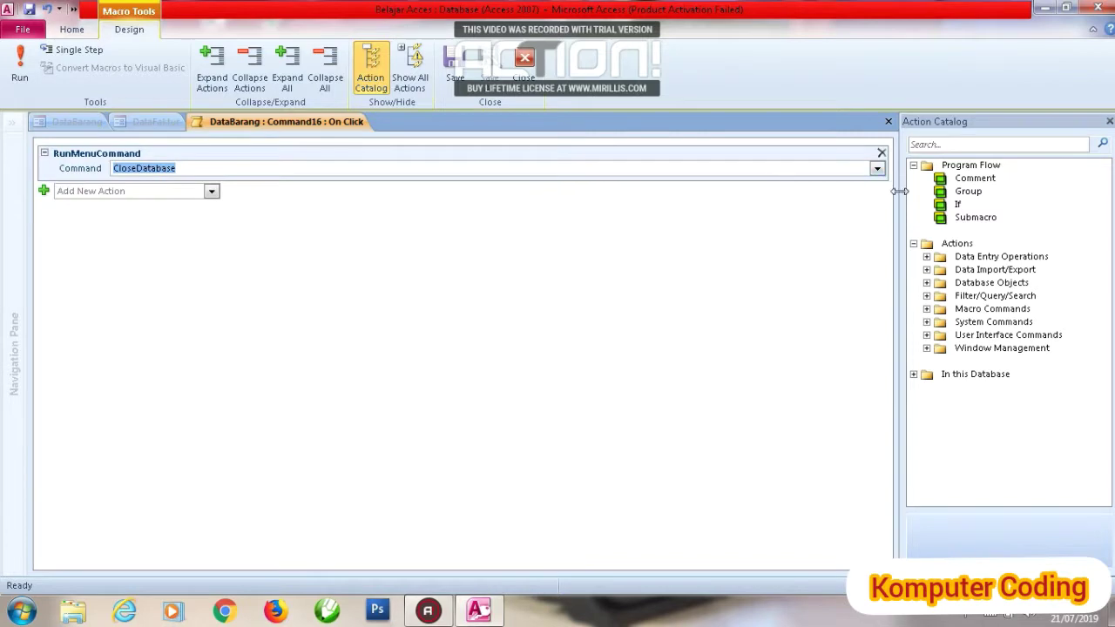
pyautogui.click(877, 169)
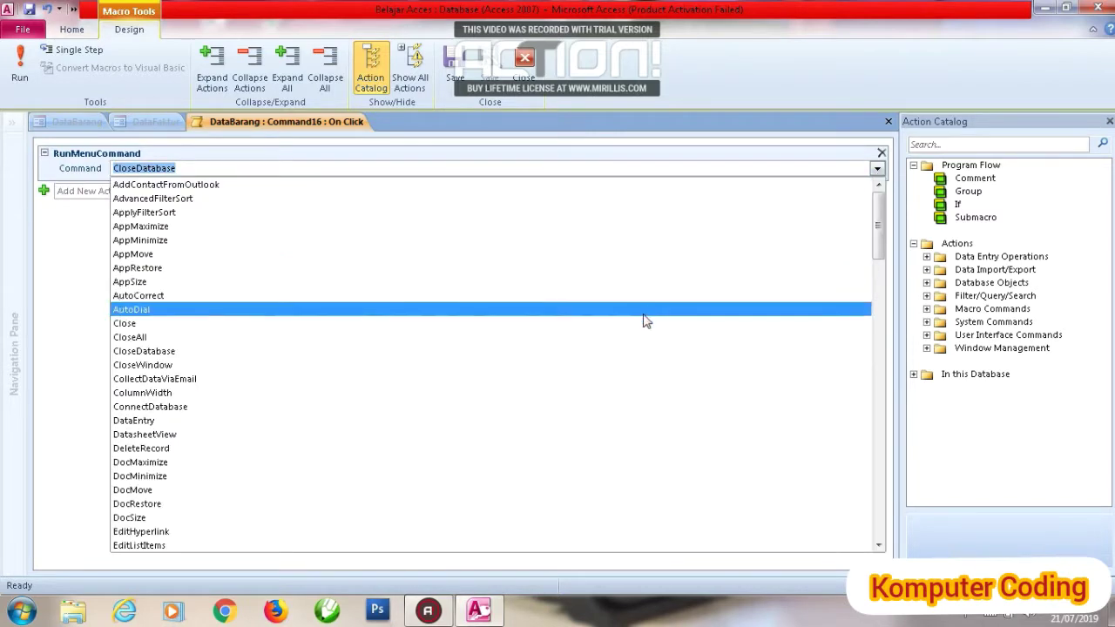
pyautogui.click(646, 323)
# Add an OpenReport action for the DataBarang report to the Report button's macro
pyautogui.click(211, 191)
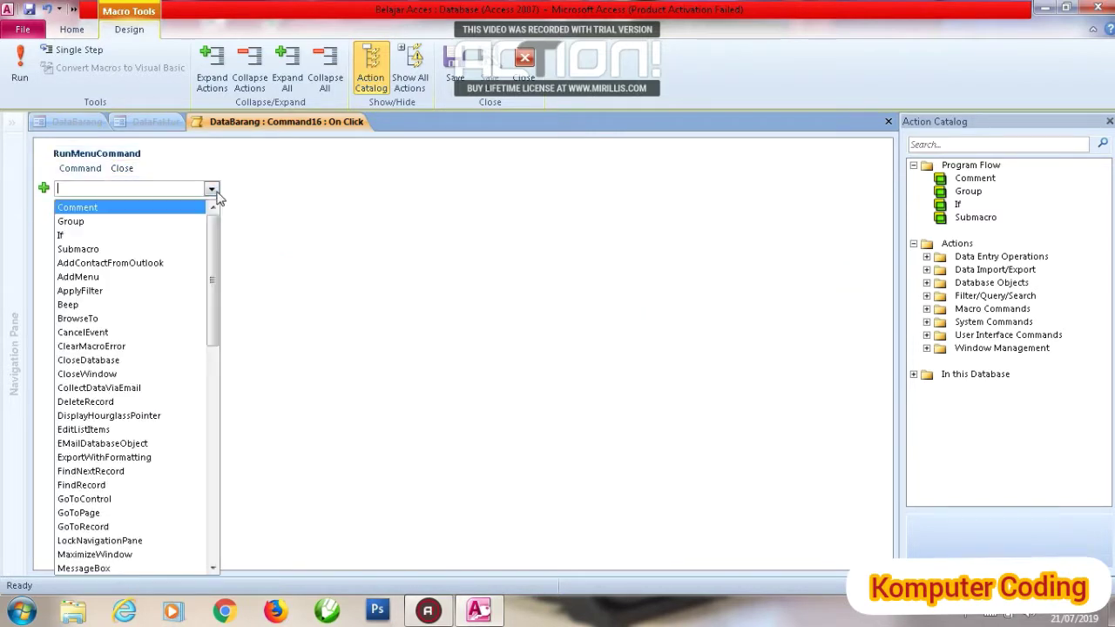
pyautogui.click(219, 372)
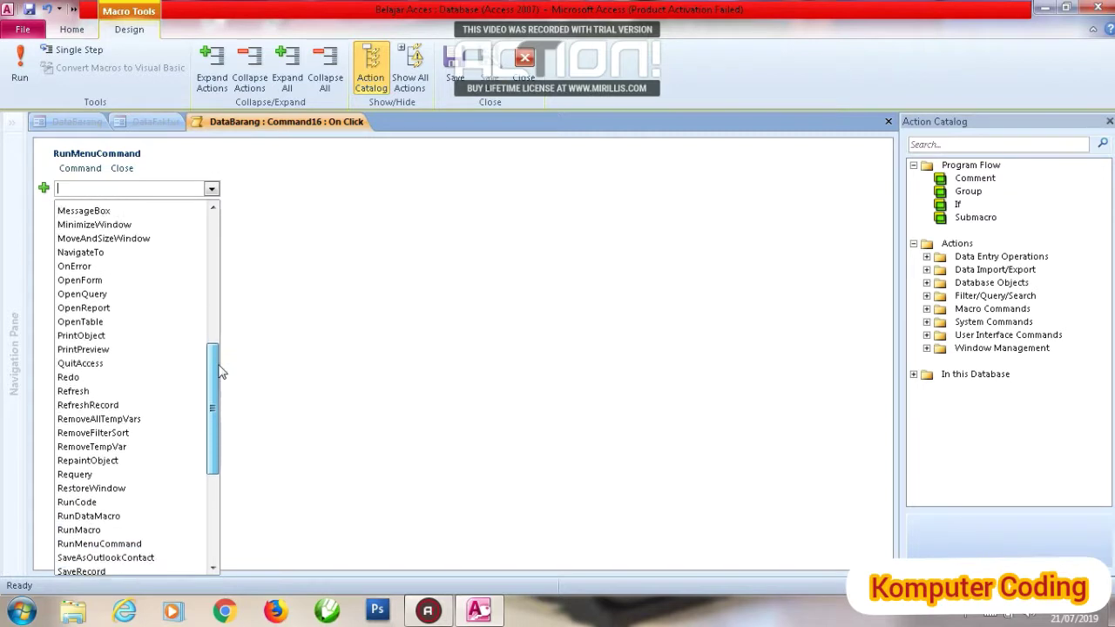
pyautogui.click(166, 305)
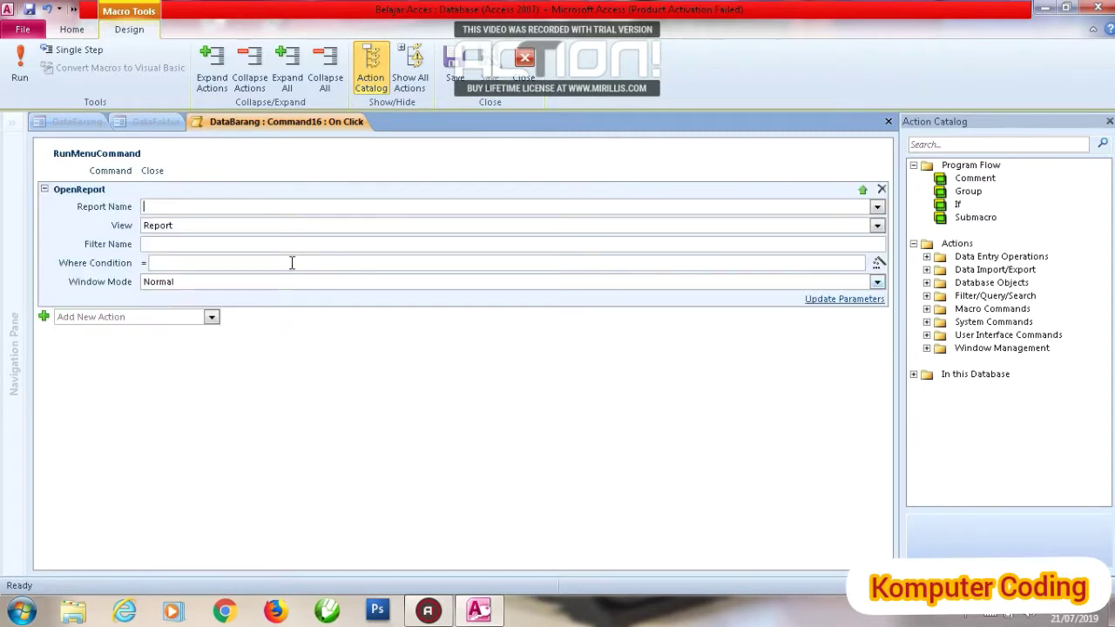
pyautogui.click(876, 207)
pyautogui.click(870, 220)
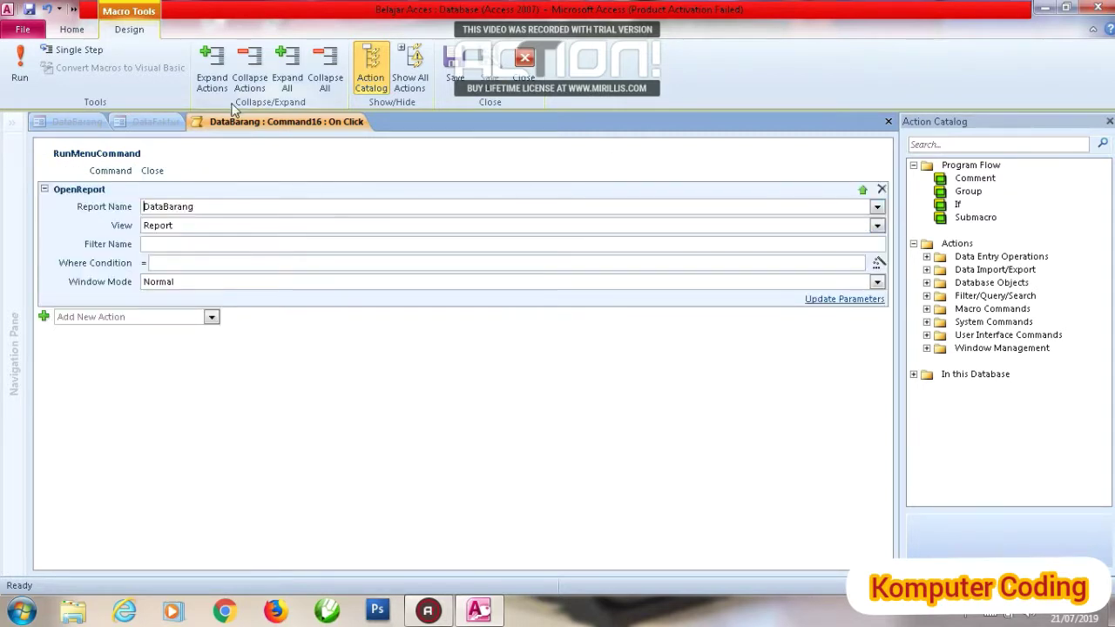
# Run the Report button's macro with its changes saved, and close the DataBarang report it opens
pyautogui.click(23, 61)
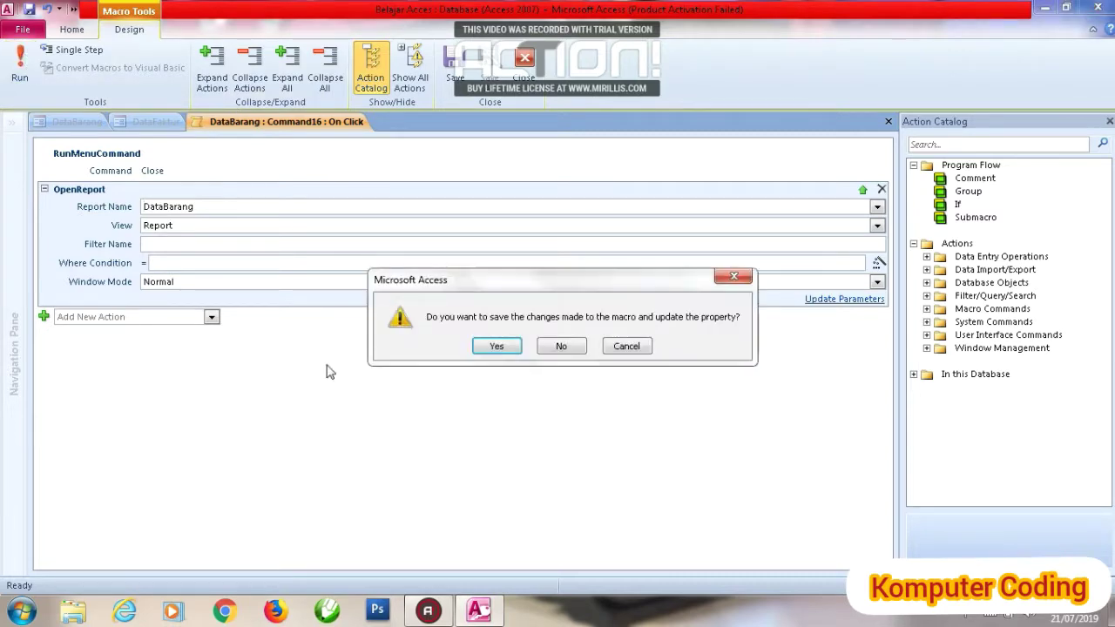
pyautogui.click(496, 346)
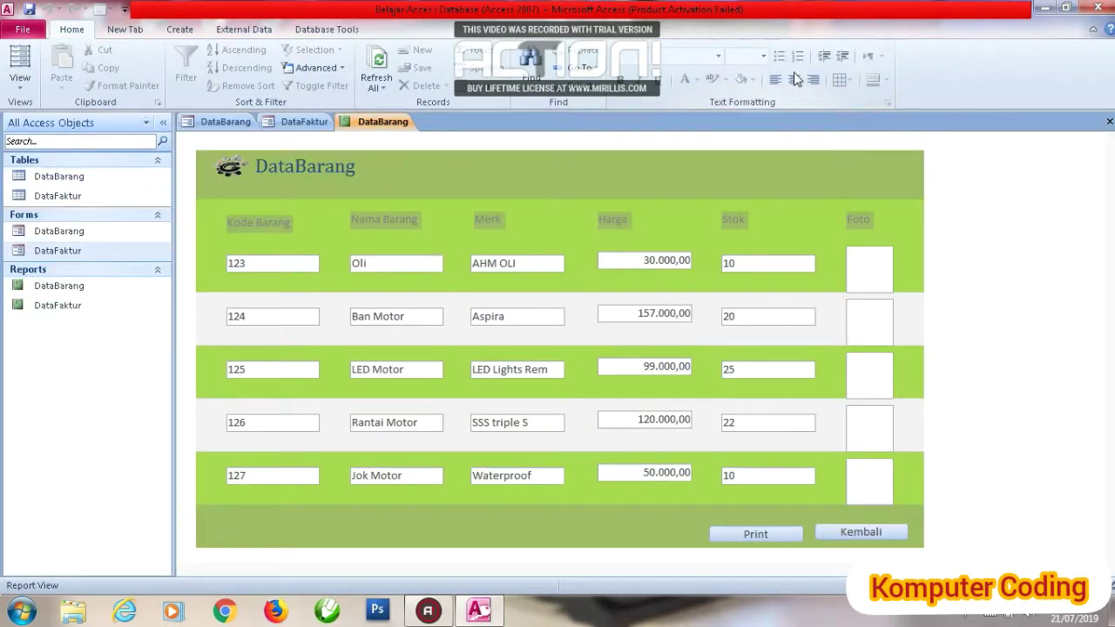
pyautogui.click(1110, 121)
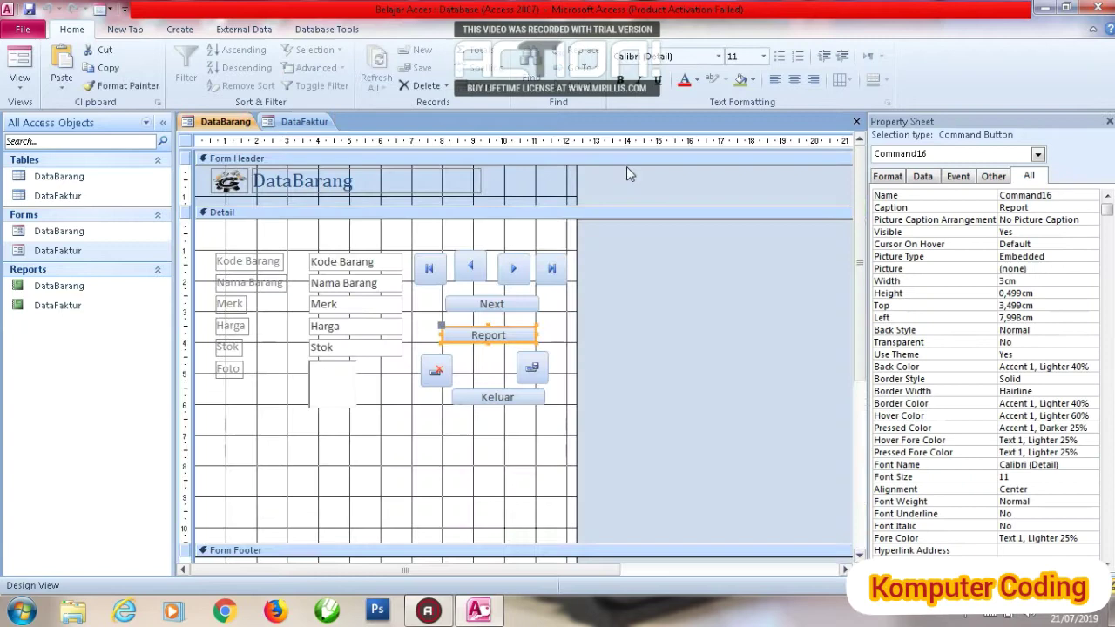
# Build an On Click macro for the DataFaktur form's Report button with a RunMenuCommand action set to Close
pyautogui.click(302, 121)
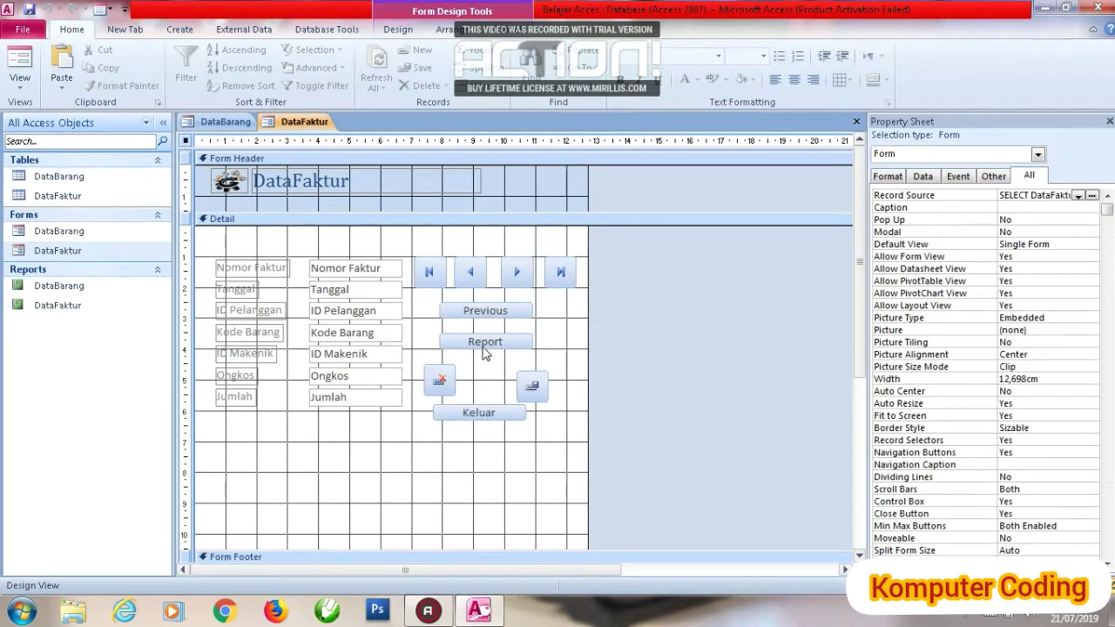
pyautogui.click(485, 355)
pyautogui.rightClick(485, 354)
pyautogui.click(528, 103)
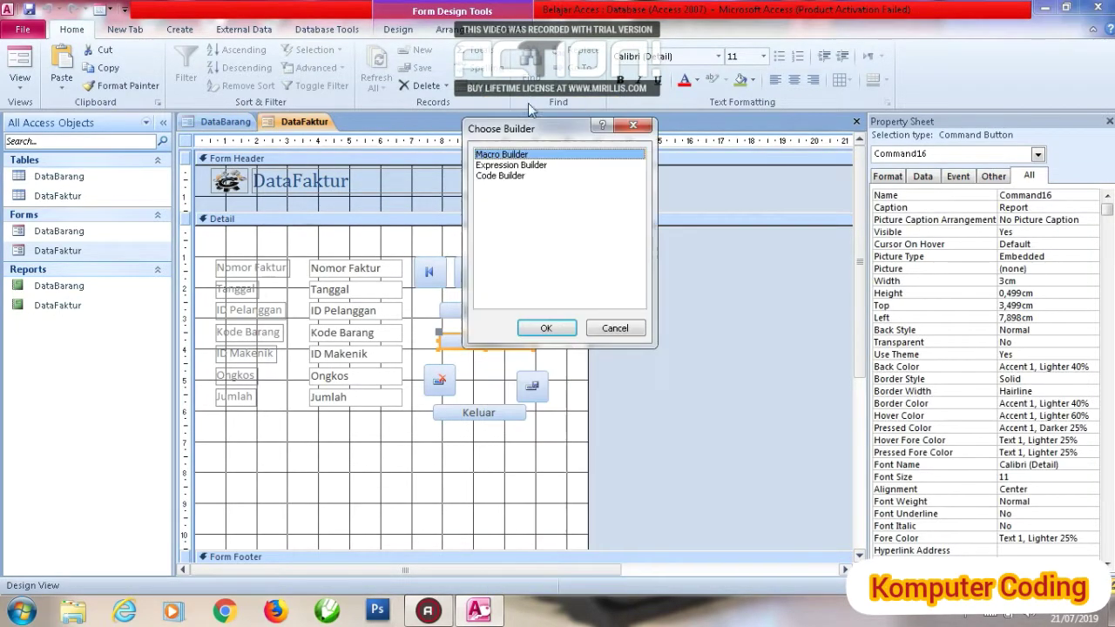
pyautogui.click(543, 329)
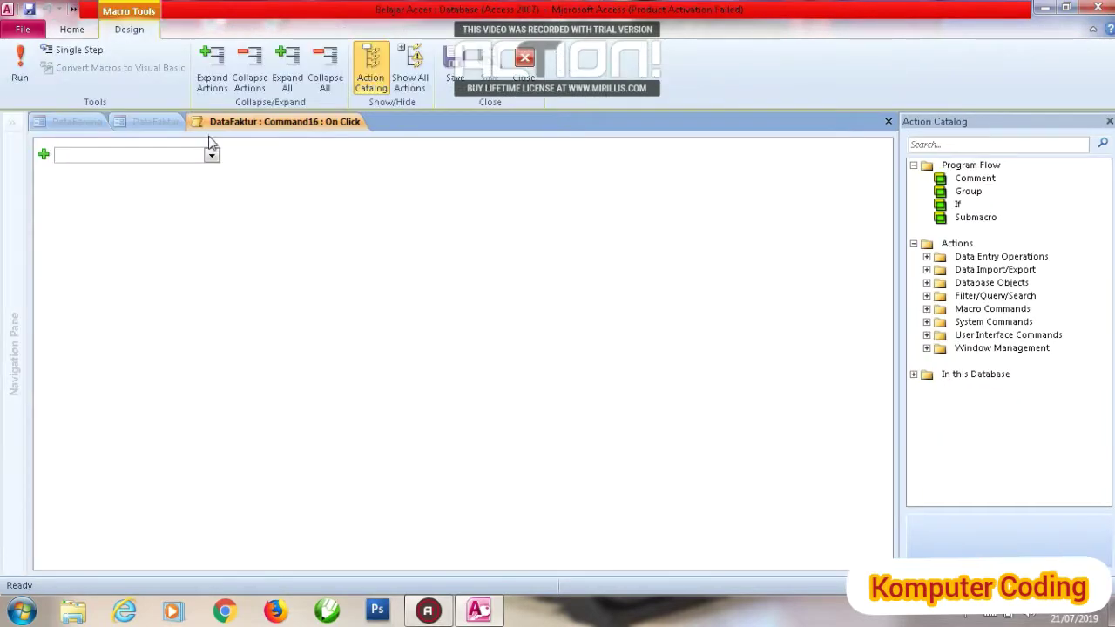
pyautogui.click(212, 155)
pyautogui.click(184, 325)
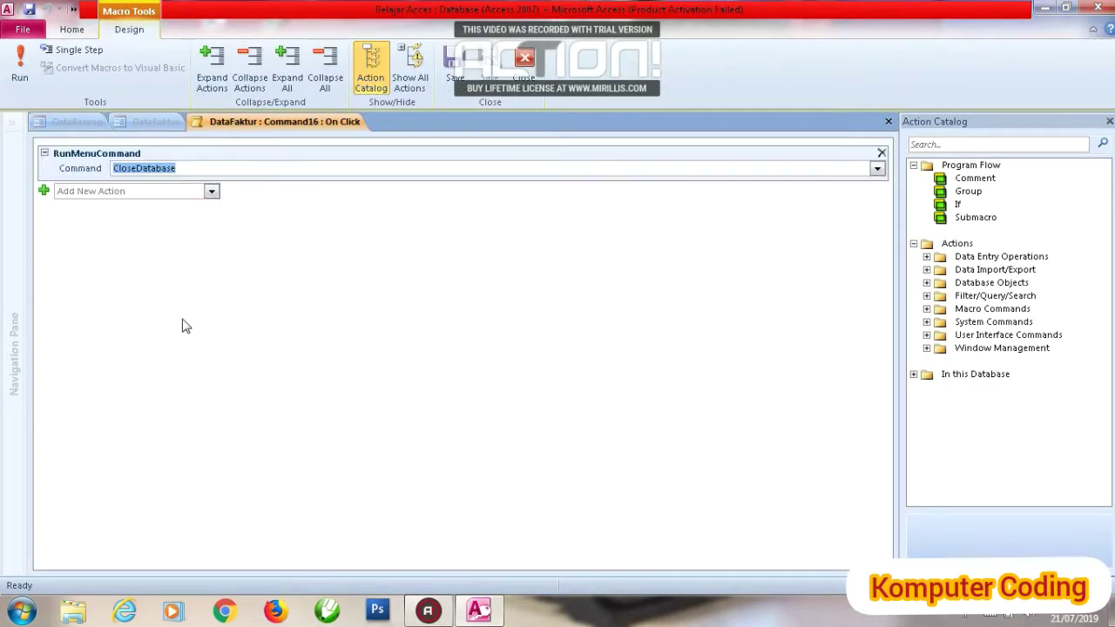
pyautogui.click(877, 169)
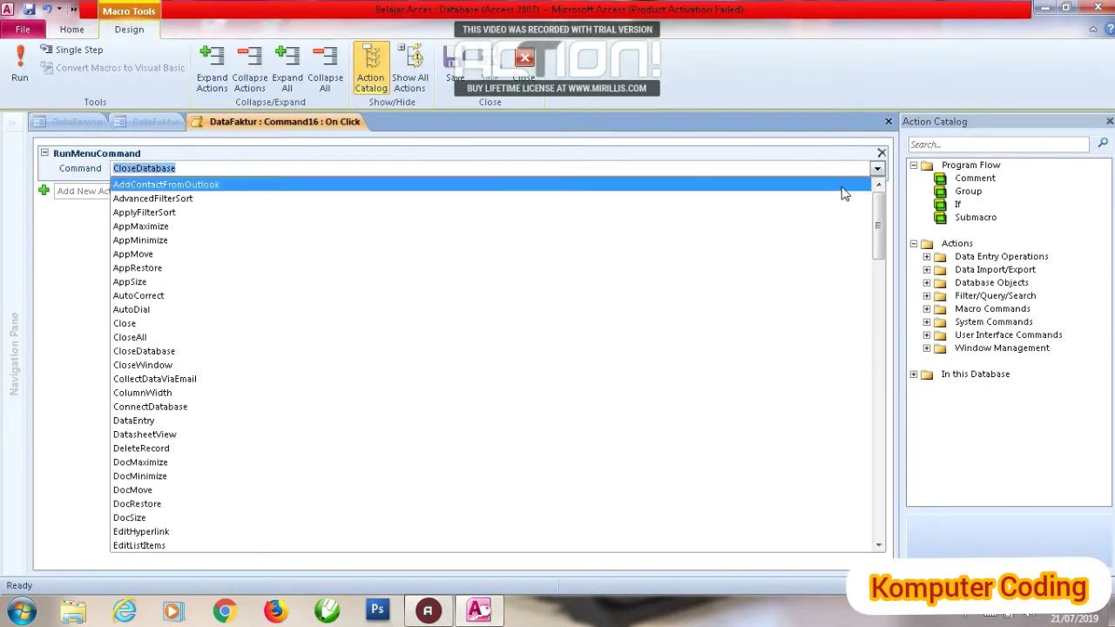
pyautogui.click(785, 329)
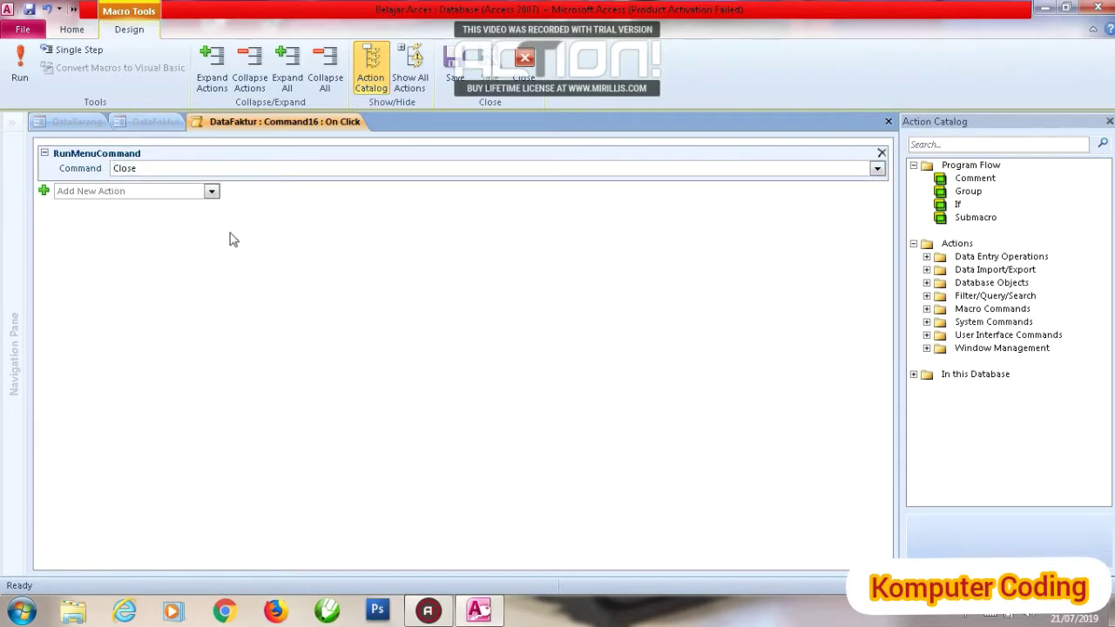
# Add an OpenReport action for the DataFaktur report to the Report button's macro
pyautogui.click(212, 193)
pyautogui.moveTo(213, 222); pyautogui.dragTo(212, 341)
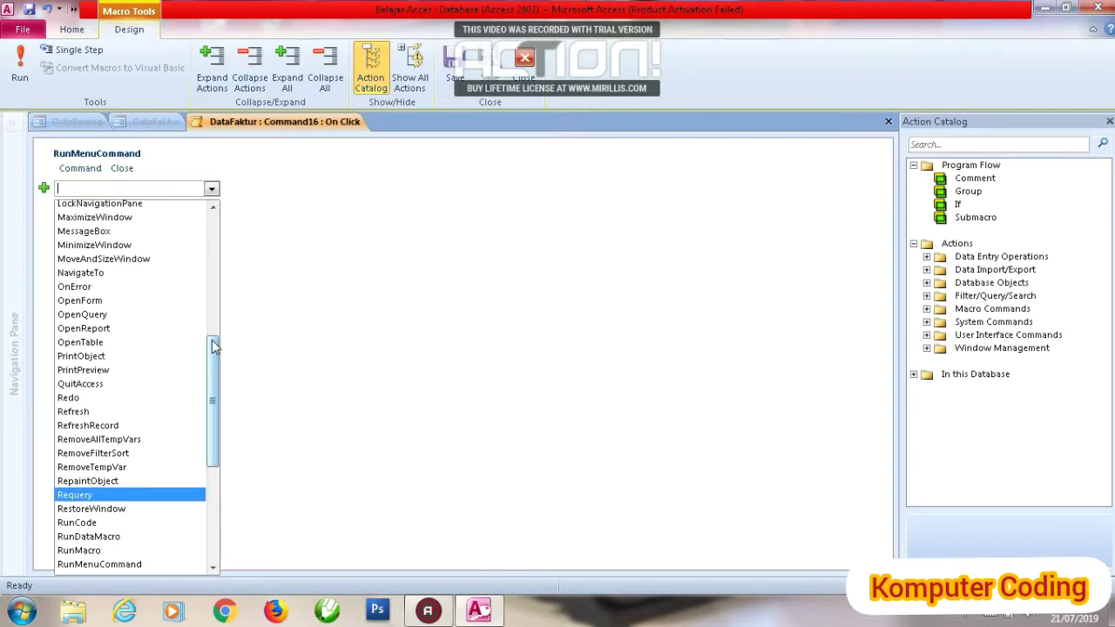
pyautogui.click(148, 330)
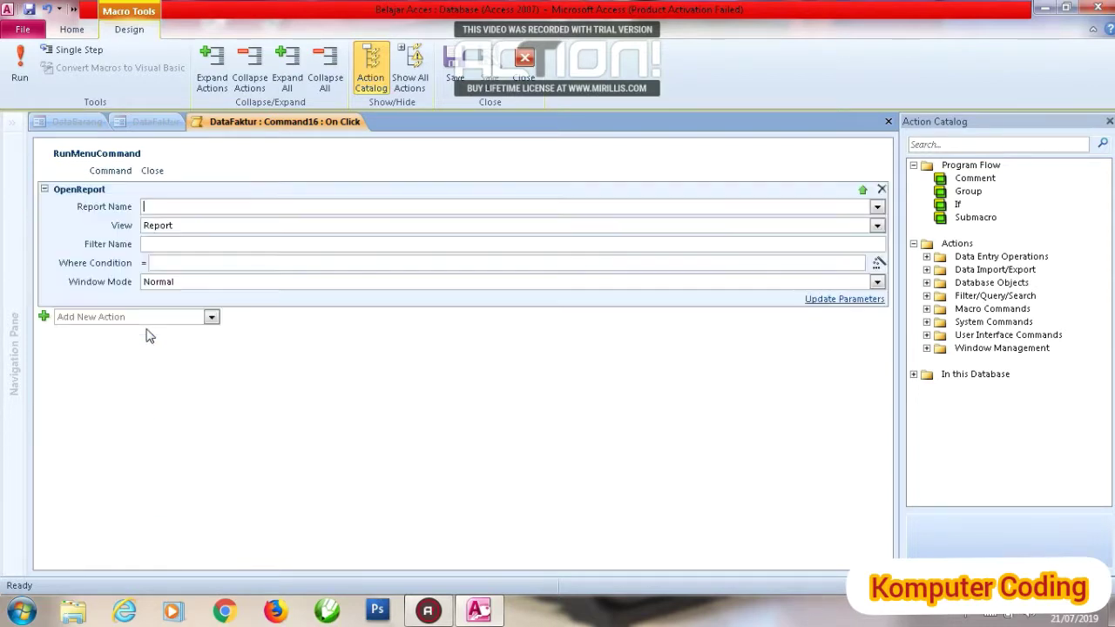
pyautogui.click(877, 206)
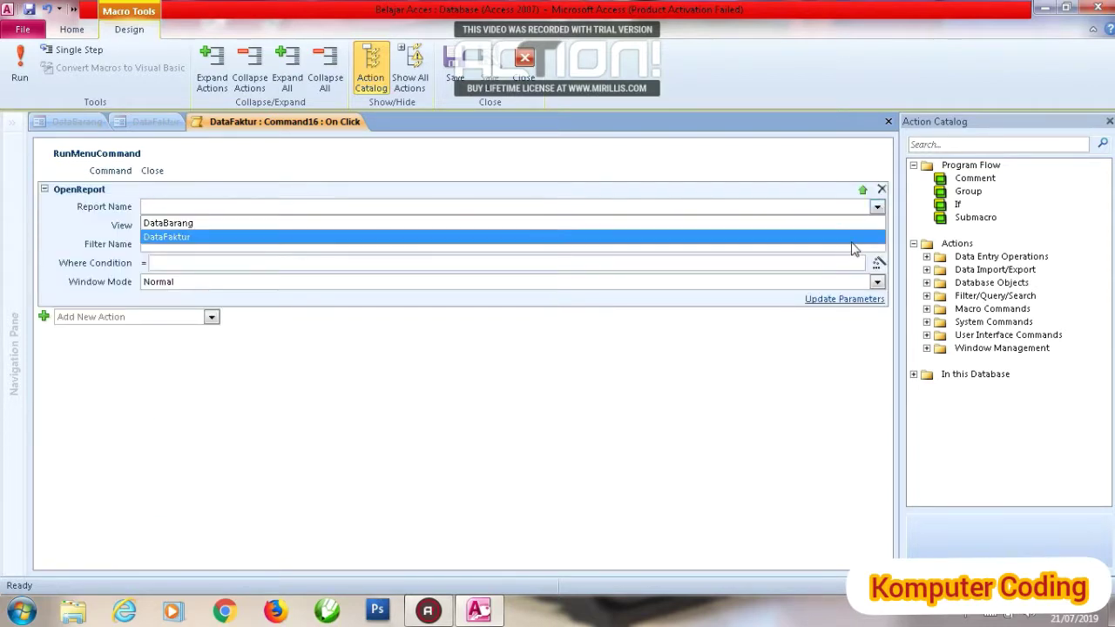
pyautogui.click(389, 238)
# Run the Report button's macro with its changes saved, and close the DataFaktur report it opens
pyautogui.click(20, 63)
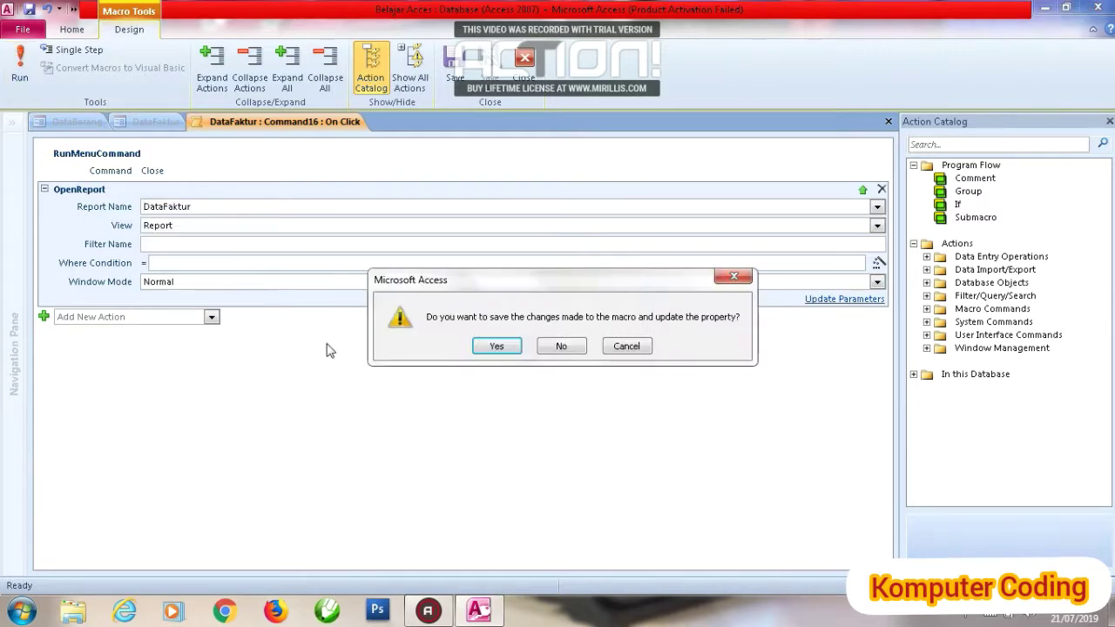
pyautogui.click(494, 345)
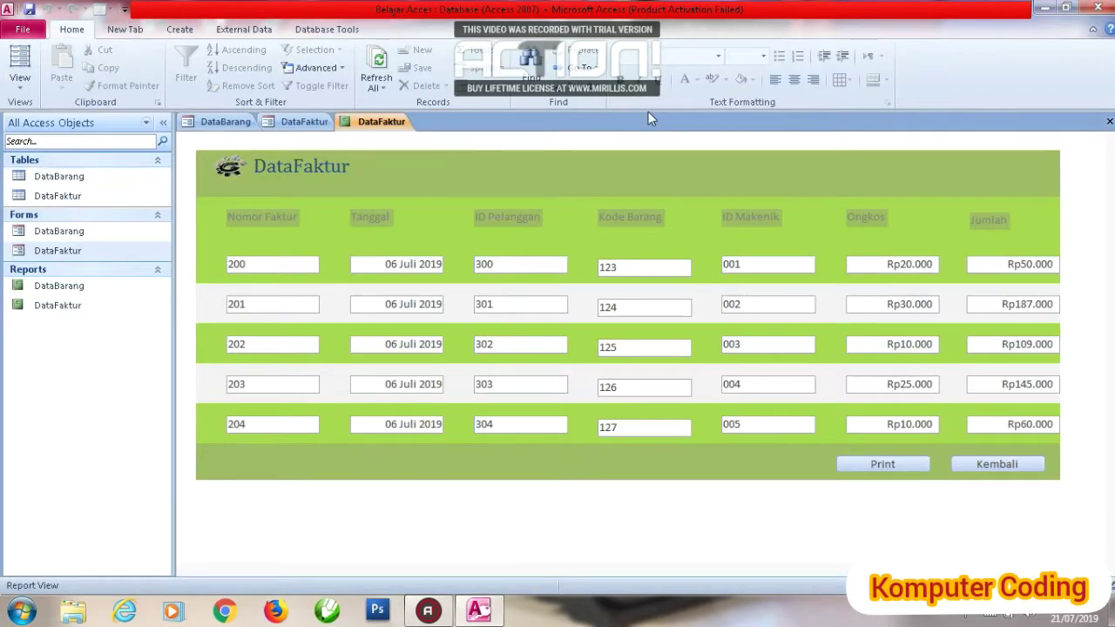
pyautogui.click(1109, 121)
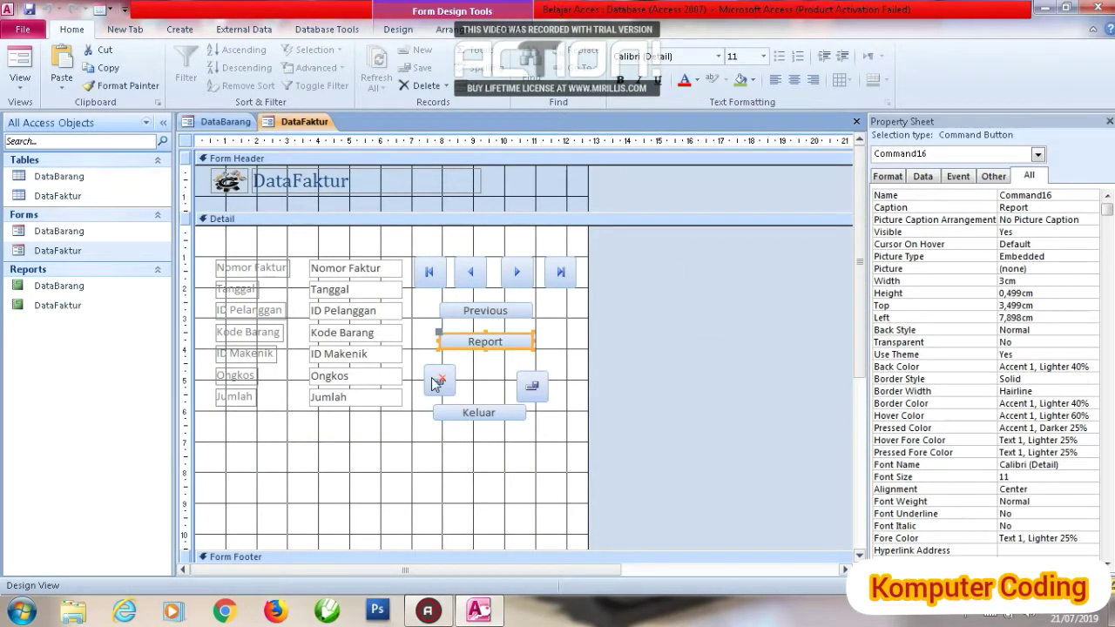
# Close the DataFaktur form with its design changes saved, and close the DataBarang form
pyautogui.click(856, 122)
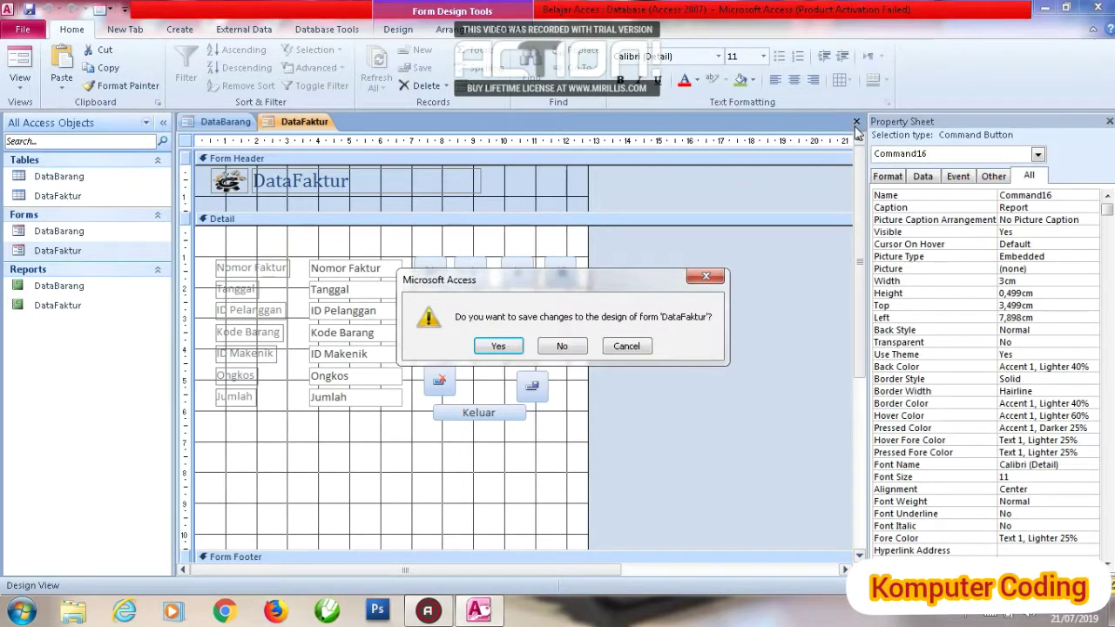
pyautogui.press('Return')
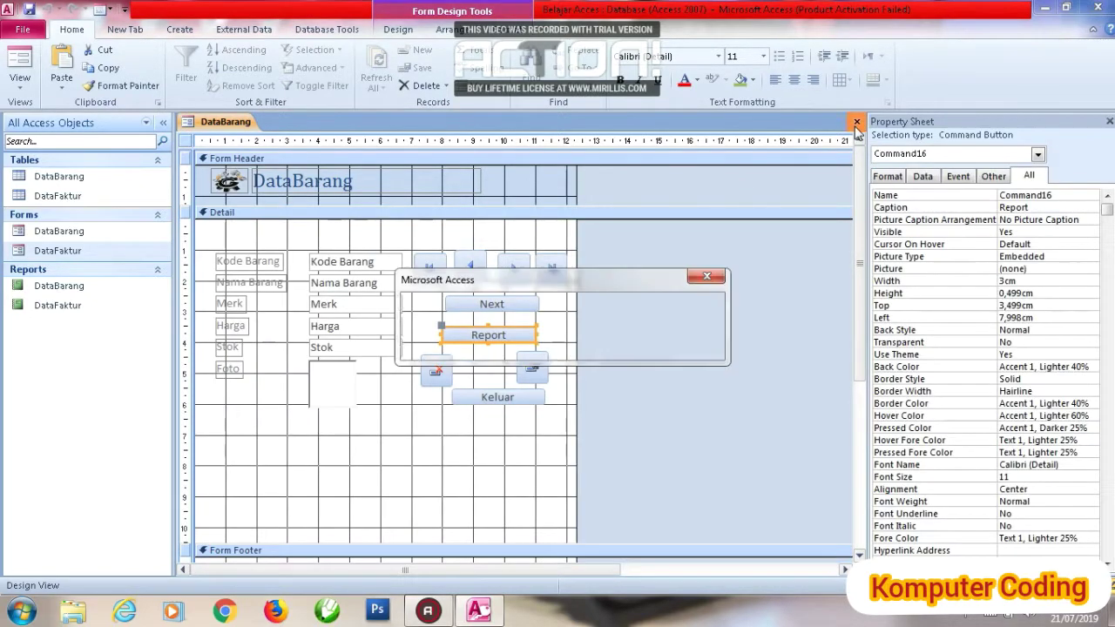
pyautogui.click(856, 122)
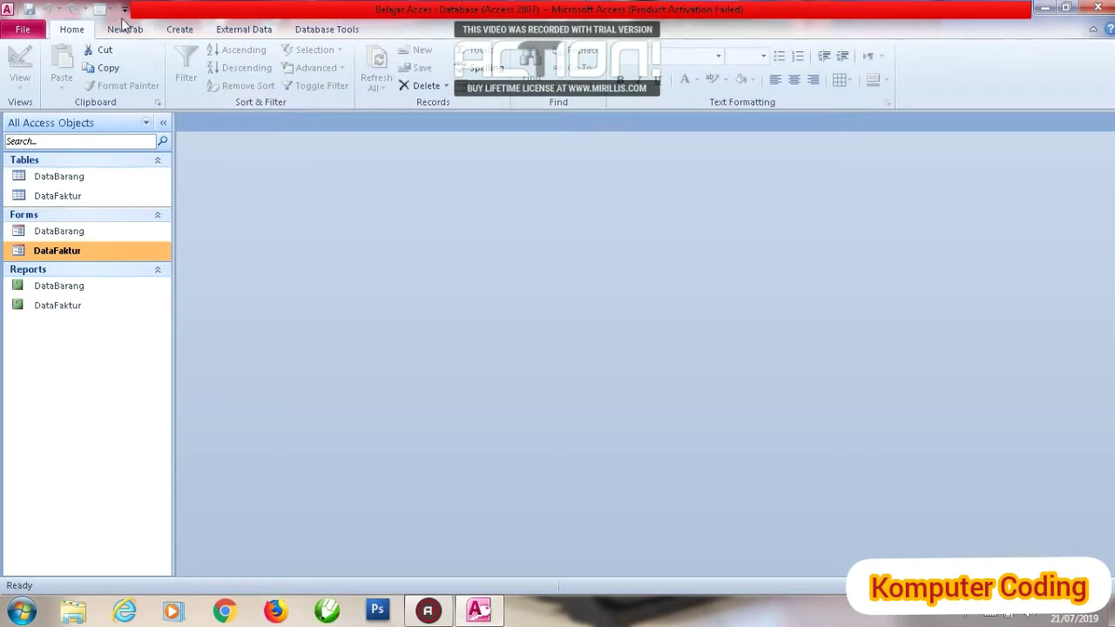
# Create a new table and save it as USER while switching it to Design View
pyautogui.click(179, 29)
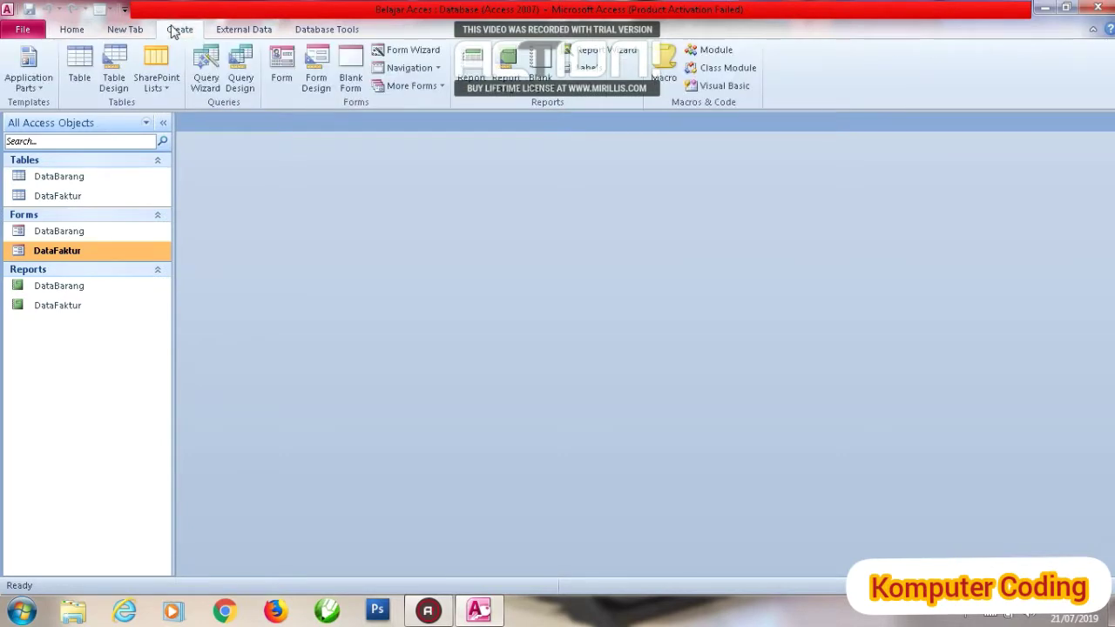
pyautogui.click(77, 63)
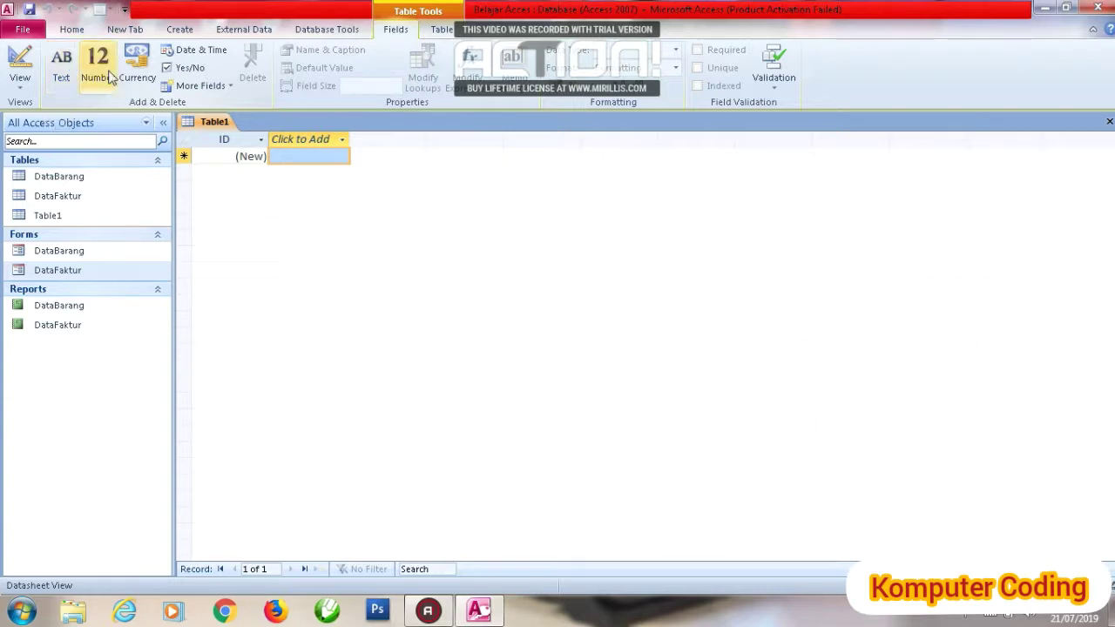
pyautogui.click(19, 78)
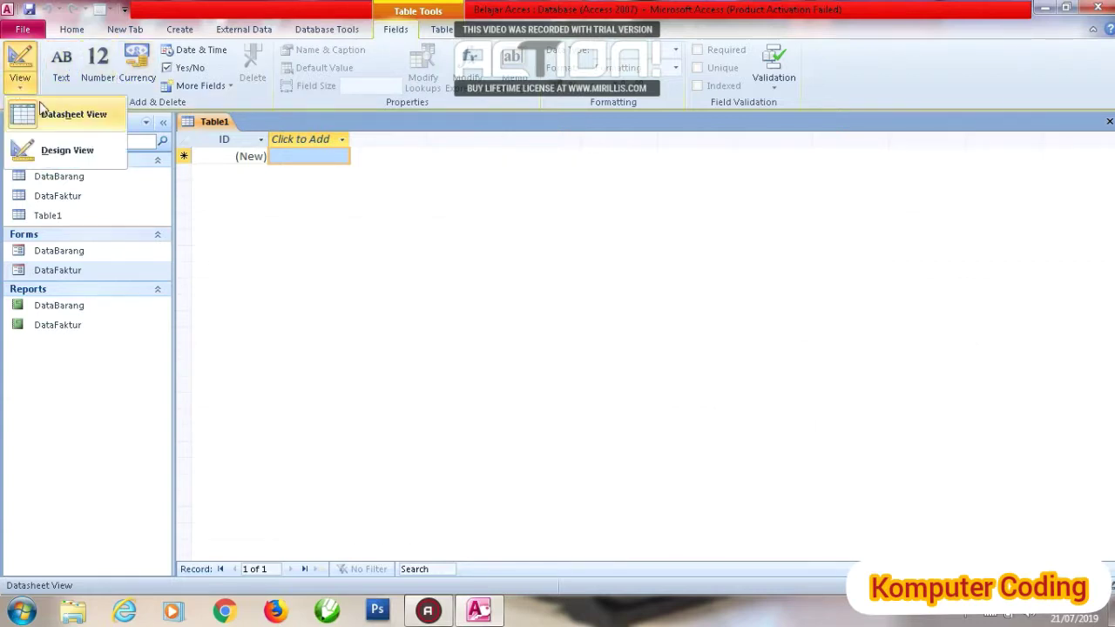
pyautogui.click(52, 150)
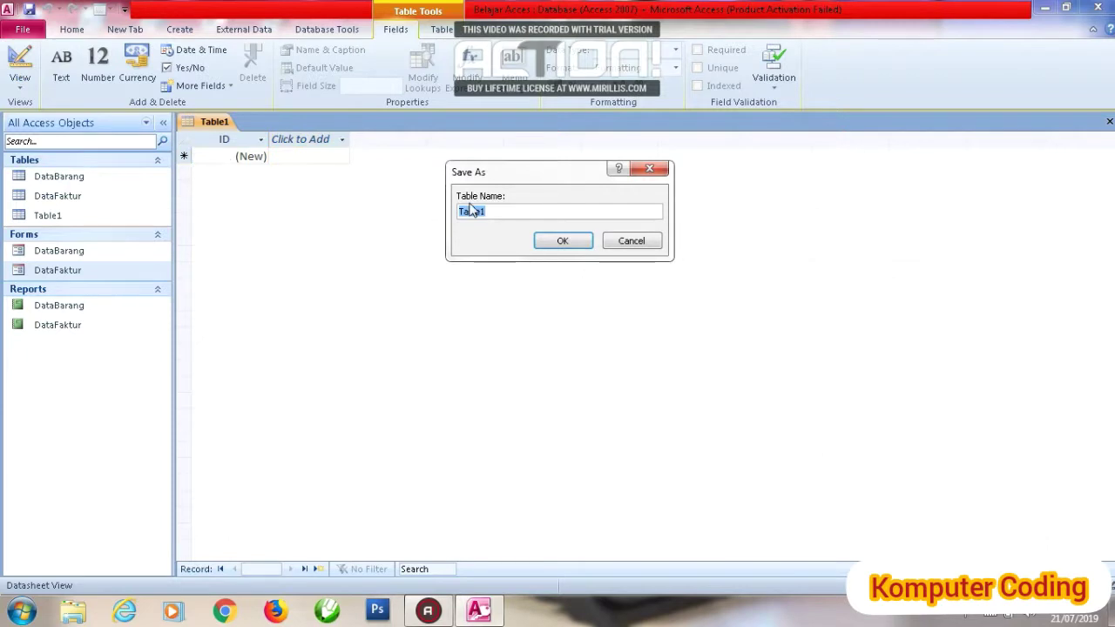
pyautogui.write('USER')
pyautogui.press('Return')
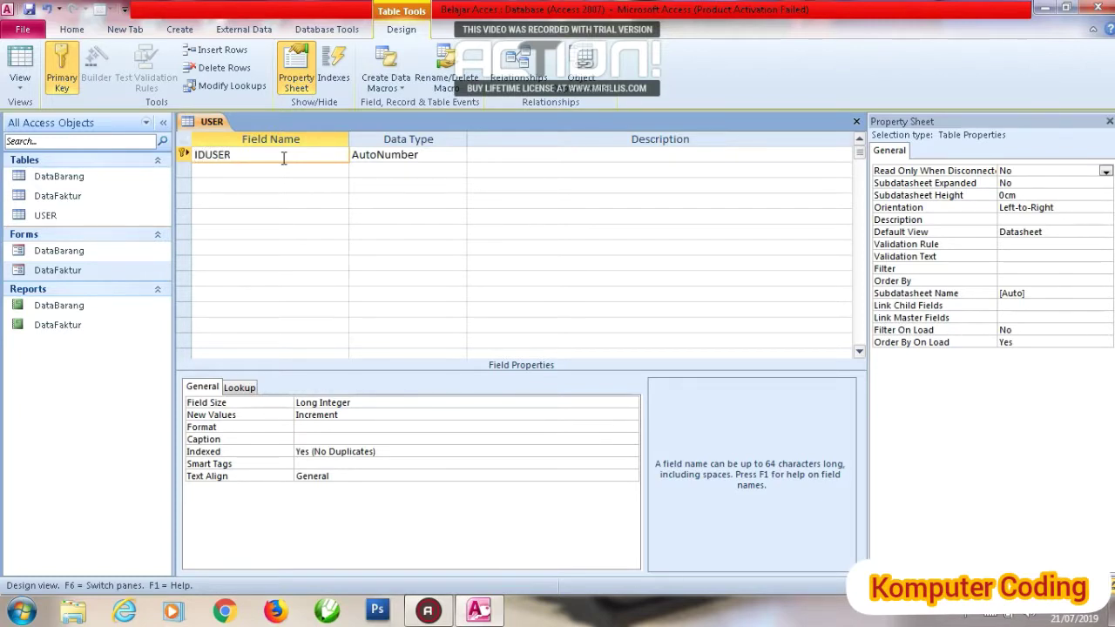
# Define the USER table's fields IDUSER, NAMA, STATUS and PASSWORD, with the Text data type for the last three
pyautogui.click(279, 170)
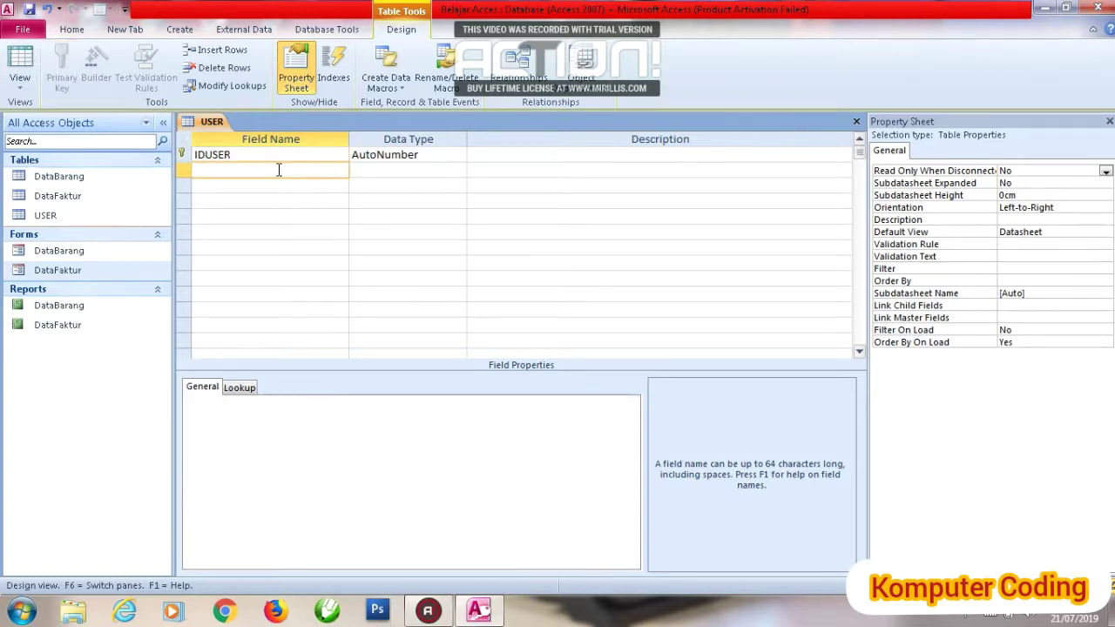
pyautogui.write('NAMA')
pyautogui.press('Down')
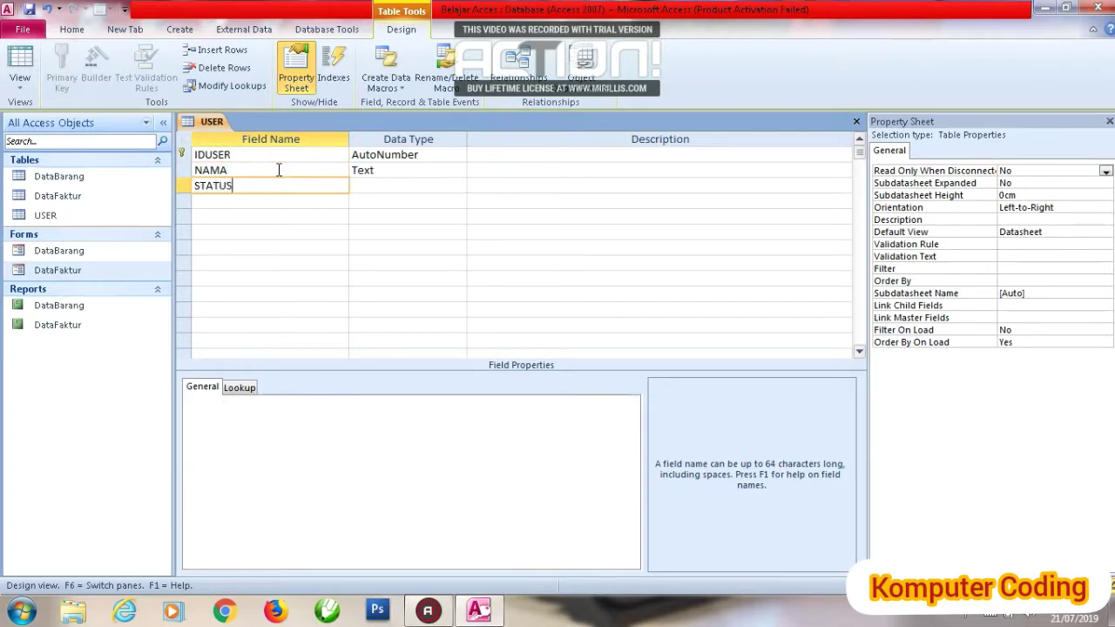
pyautogui.press('Down')
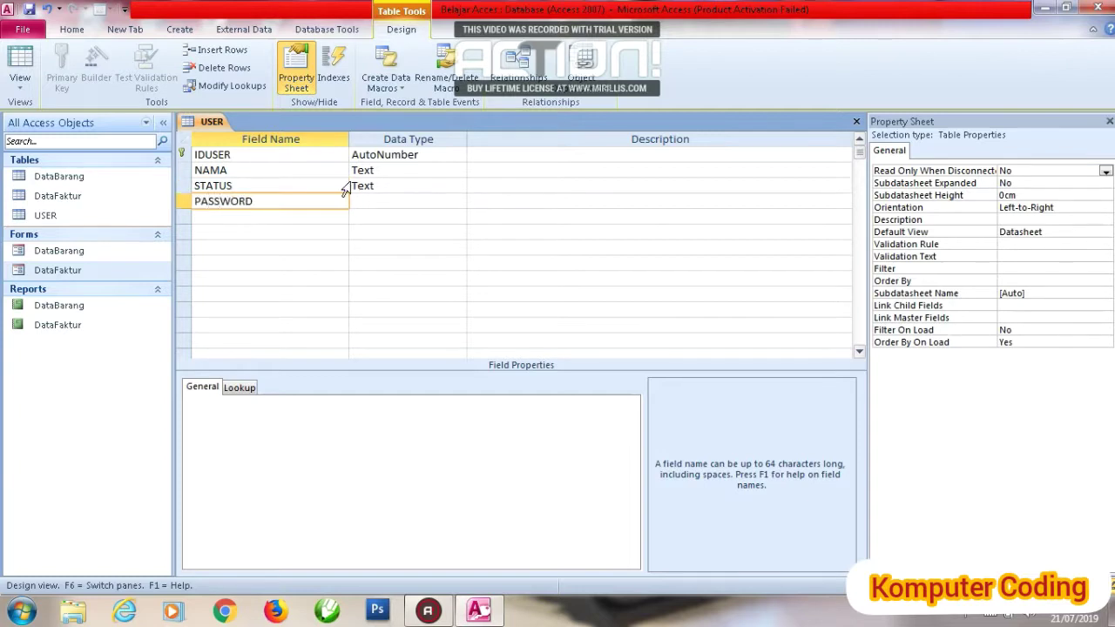
pyautogui.click(372, 201)
# Set the IDUSER field's data type to Text and open the USER table in Datasheet View with its design saved
pyautogui.click(409, 154)
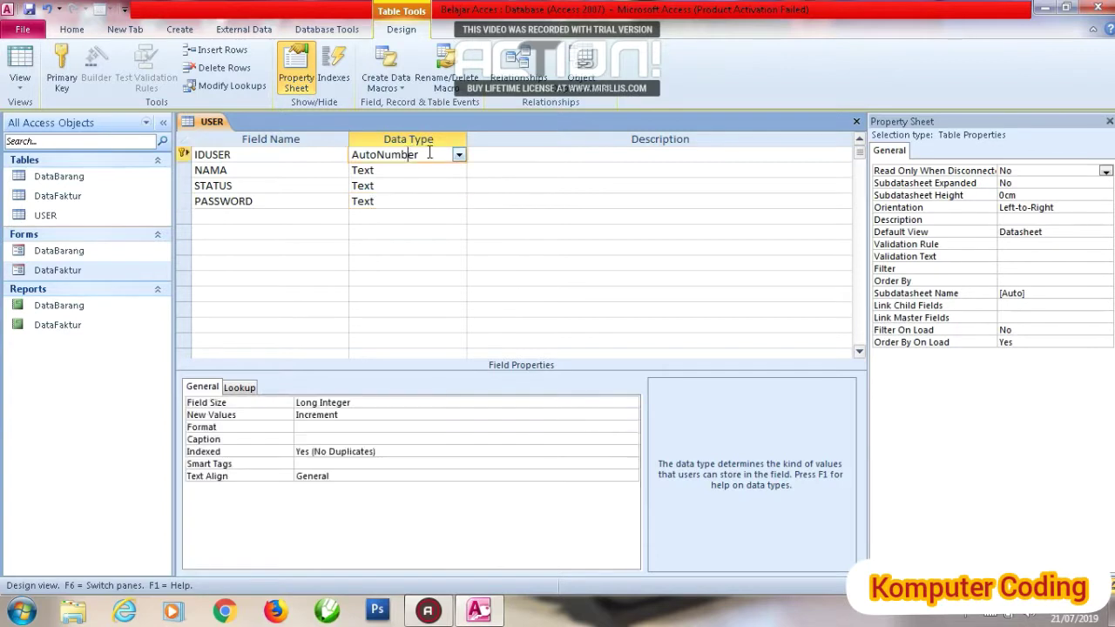
pyautogui.click(458, 154)
pyautogui.click(370, 170)
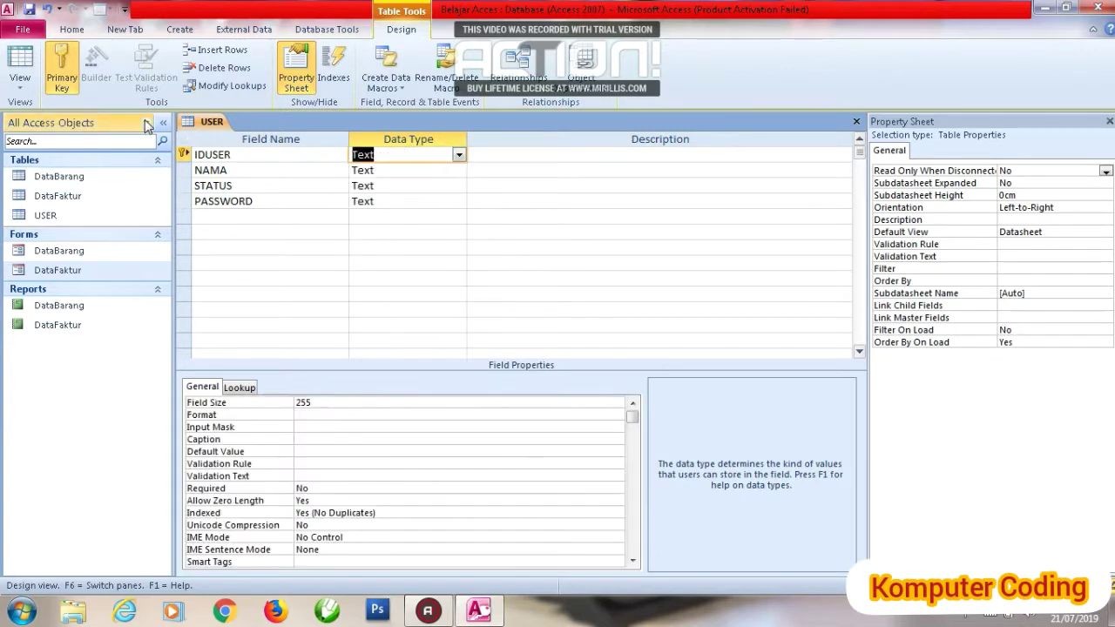
pyautogui.click(21, 69)
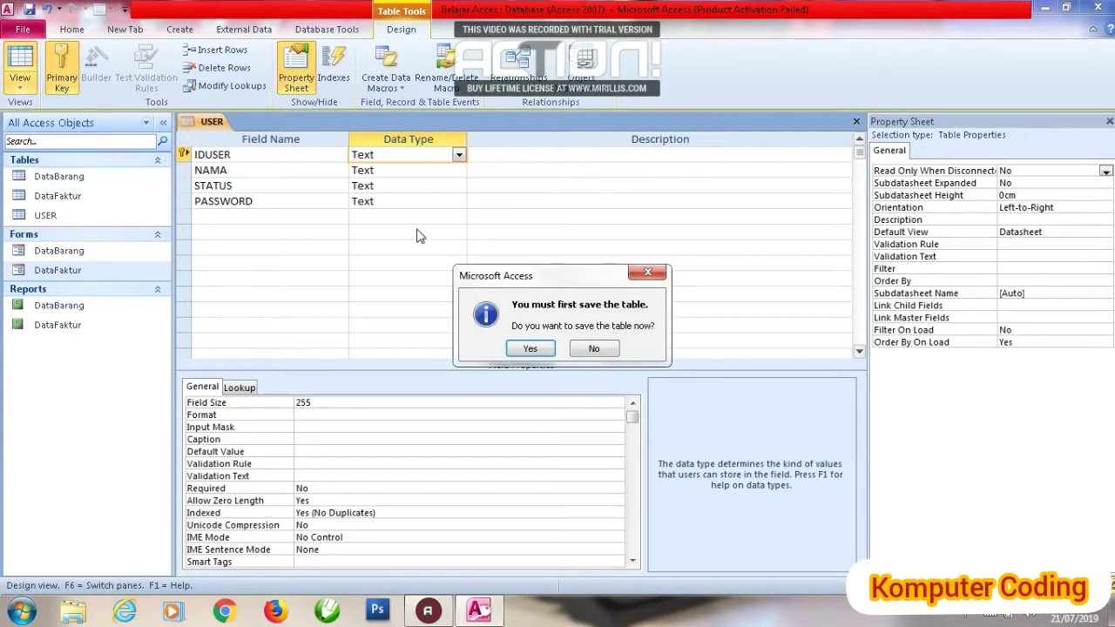
pyautogui.click(527, 347)
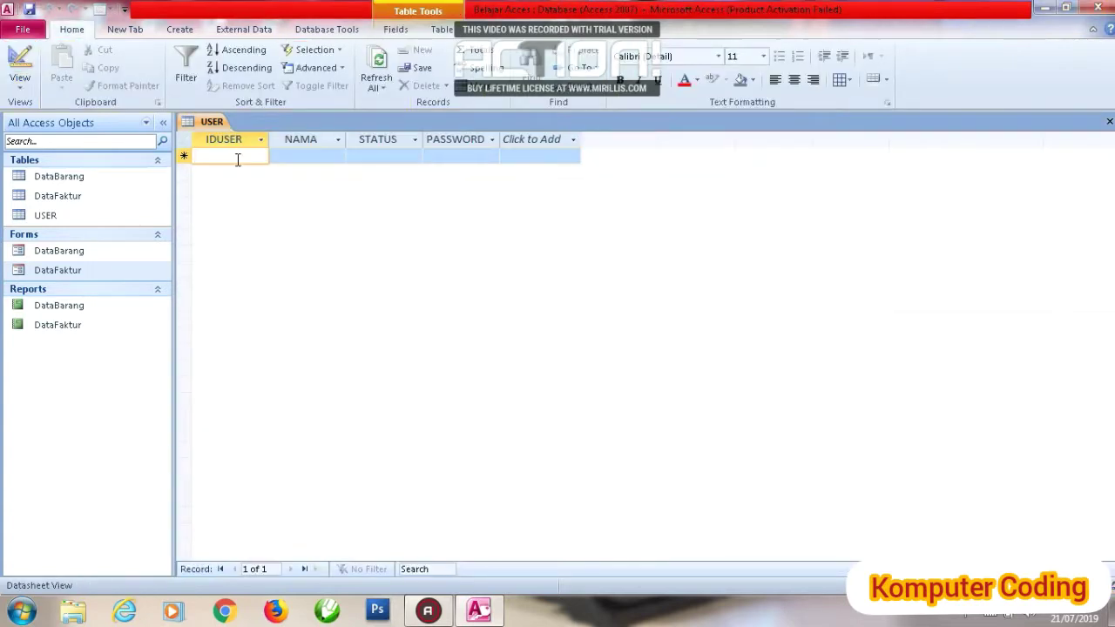
pyautogui.write('HASBUL')
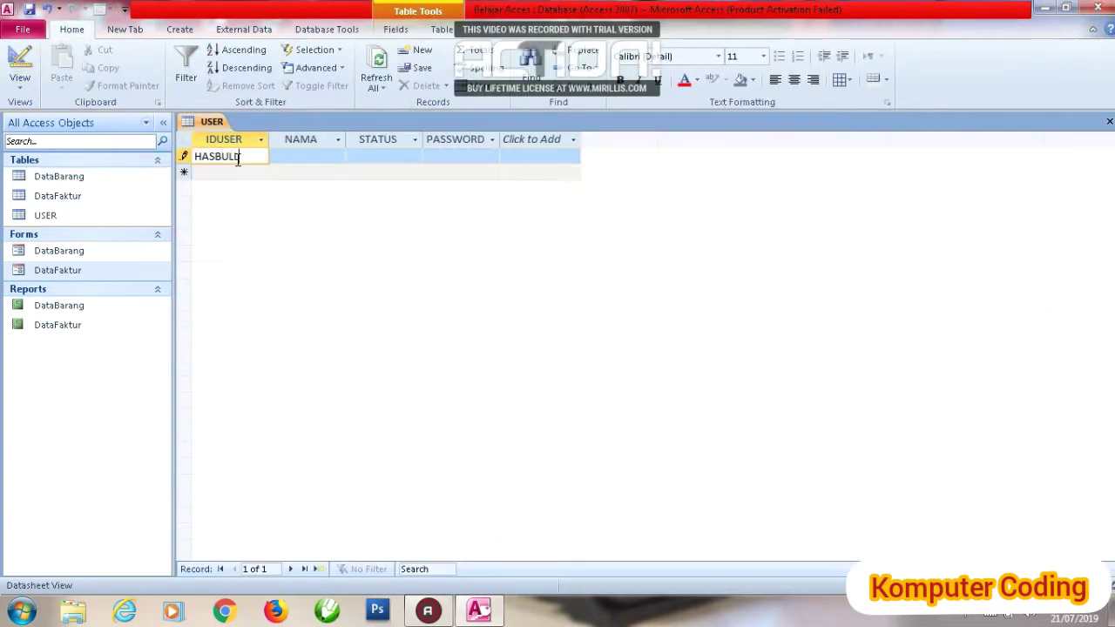
pyautogui.press('BackSpace')
pyautogui.press('BackSpace')
pyautogui.press('BackSpace')
pyautogui.press('BackSpace')
pyautogui.press('BackSpace')
pyautogui.press('BackSpace')
# Fill in the first USER record with IDUSER CODING, NAMA CODING, STATUS ADMIN and a password
pyautogui.click(296, 152)
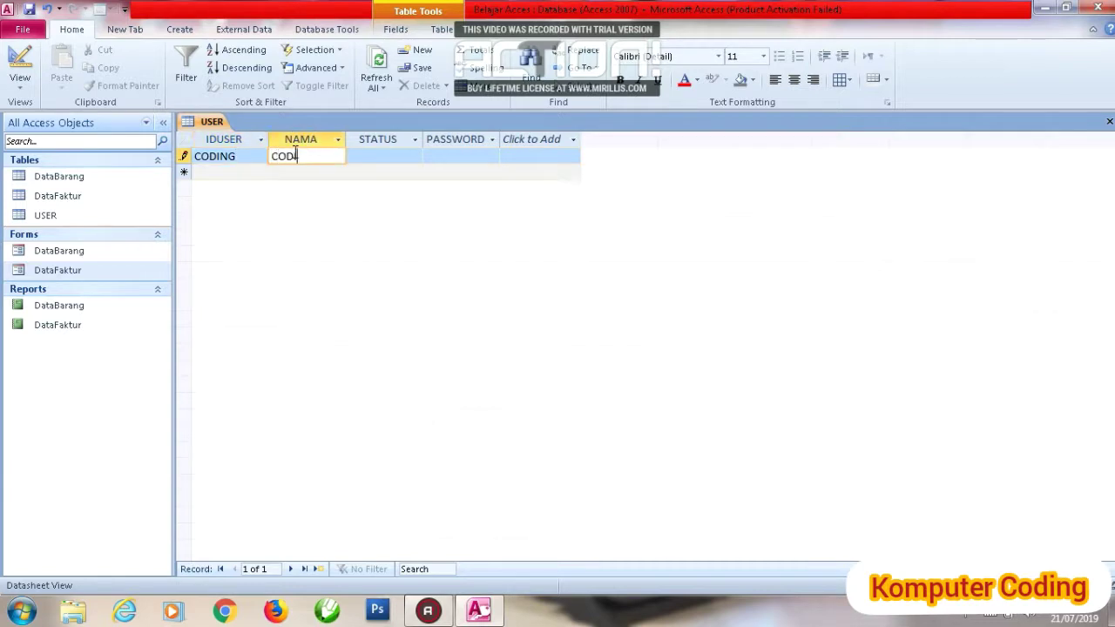
pyautogui.click(372, 156)
pyautogui.write('ADMIN')
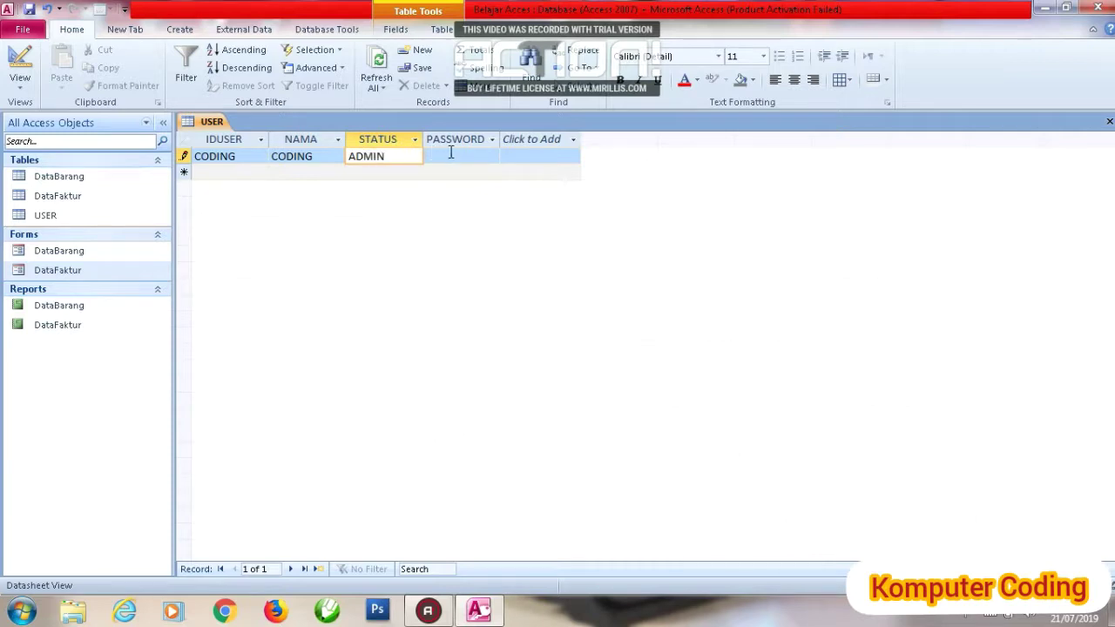
pyautogui.click(451, 153)
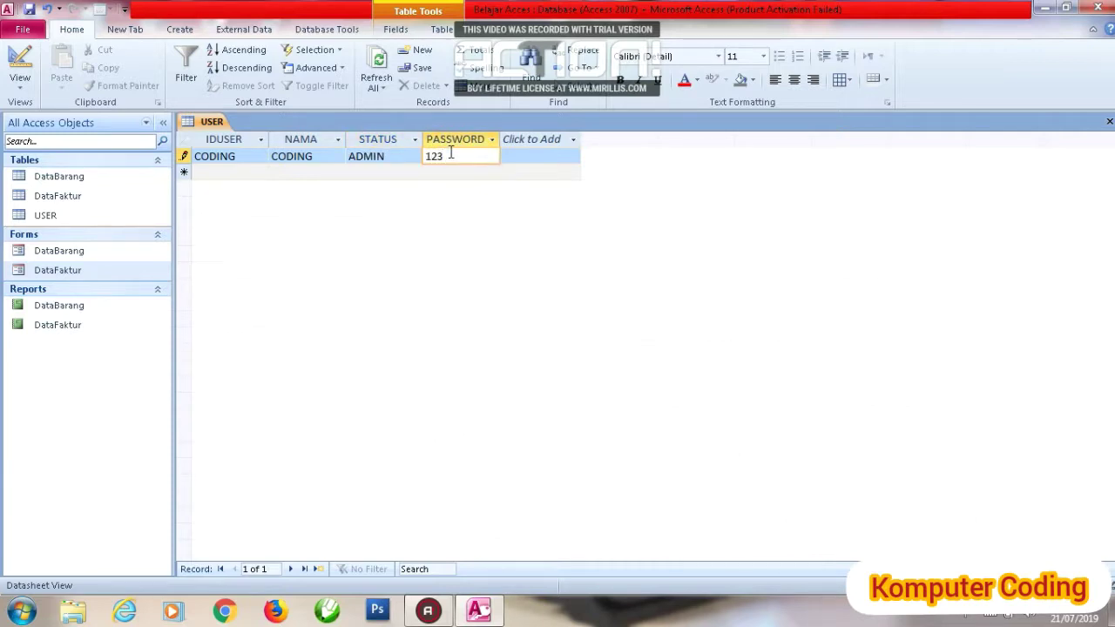
# Save and close the USER table
pyautogui.rightClick(212, 122)
pyautogui.click(246, 137)
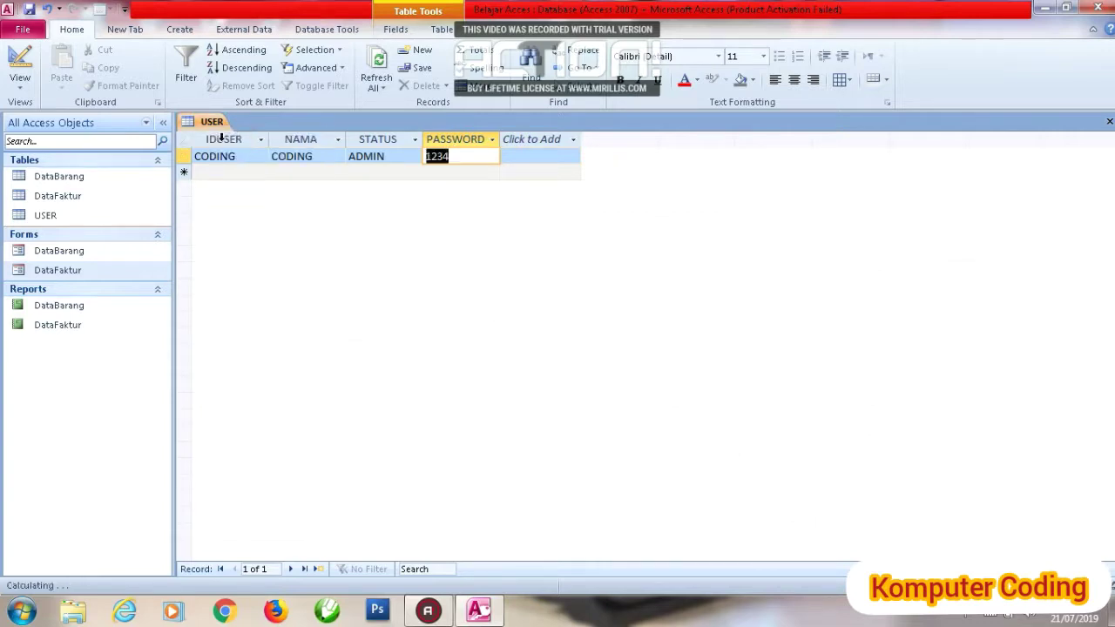
pyautogui.click(1109, 121)
# Start the Switchboard Manager and agree to create a new switchboard for the database
pyautogui.click(125, 32)
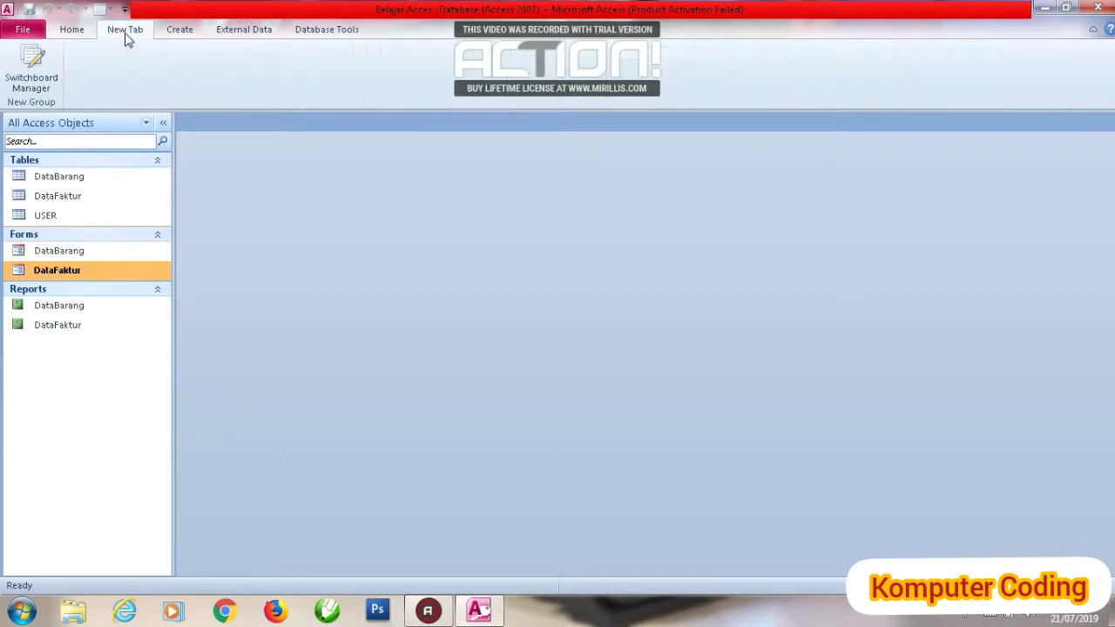
pyautogui.click(172, 35)
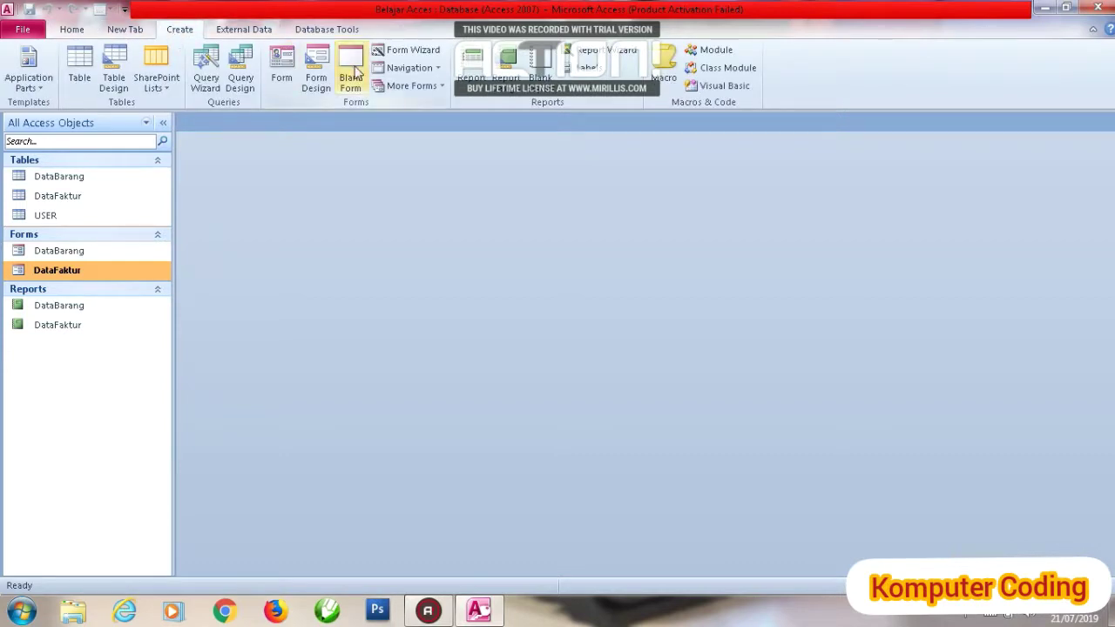
pyautogui.click(125, 30)
pyautogui.click(31, 73)
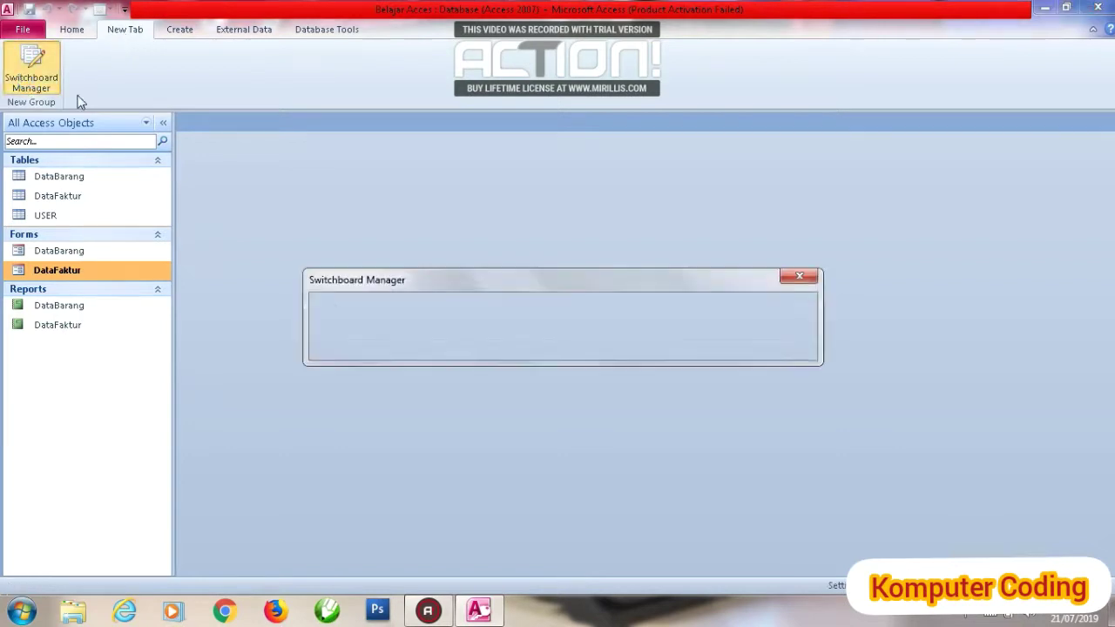
pyautogui.click(530, 345)
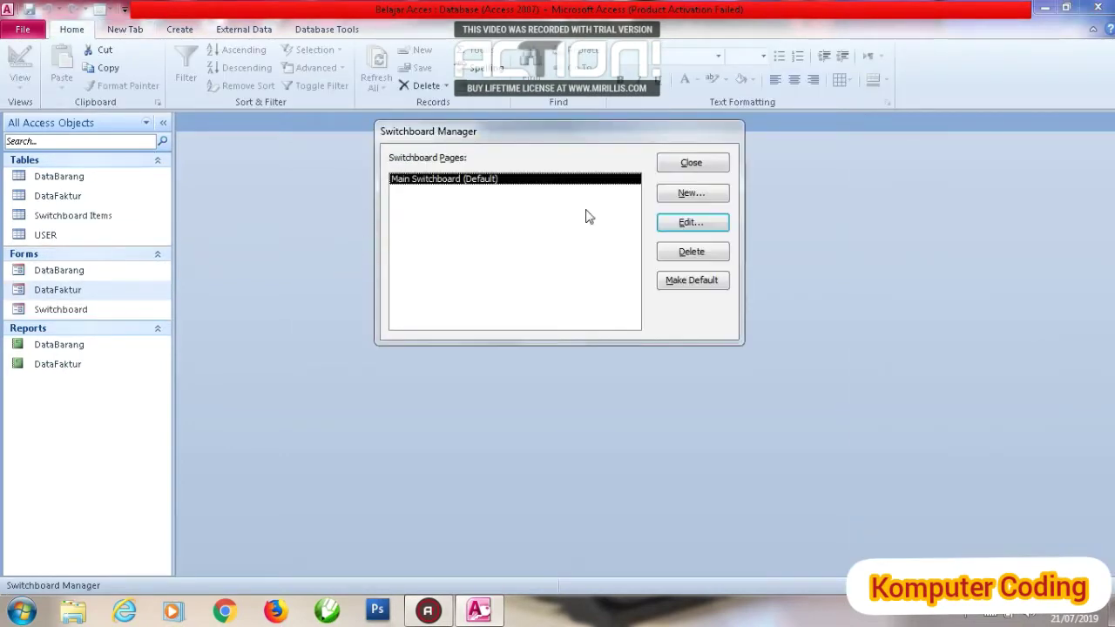
# Rename the Main Switchboard page as MENU UTAMA
pyautogui.click(689, 222)
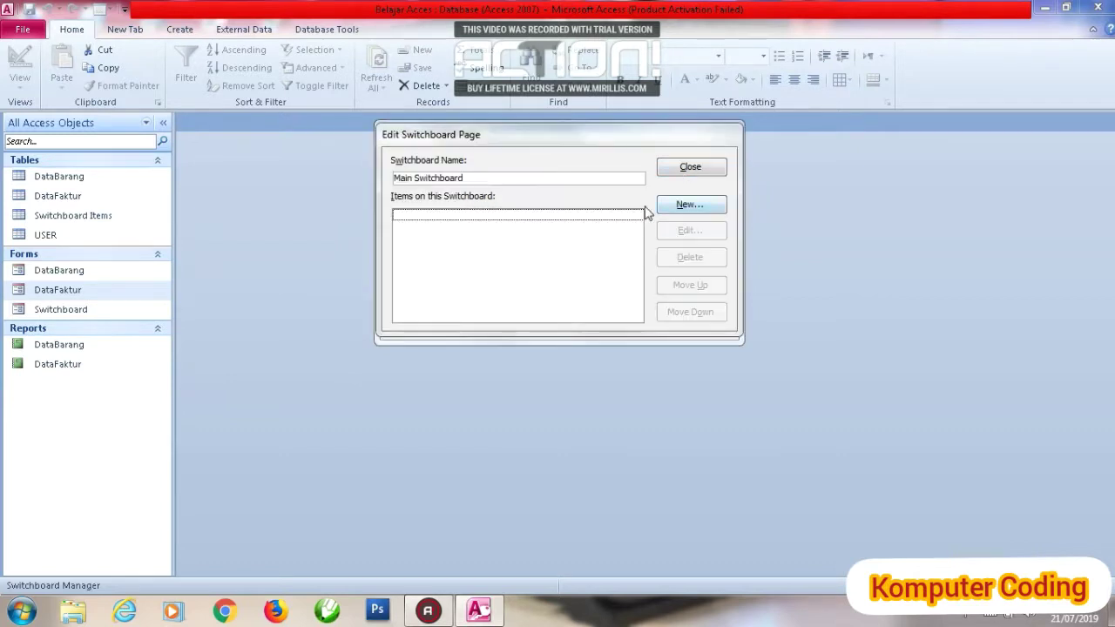
pyautogui.doubleClick(480, 181)
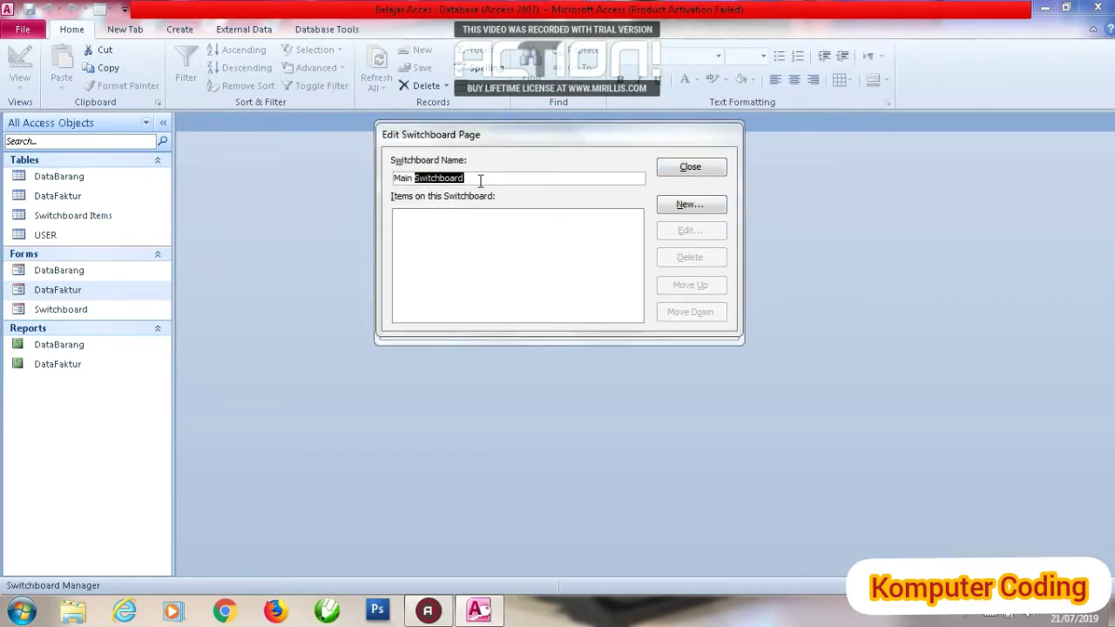
pyautogui.press('BackSpace')
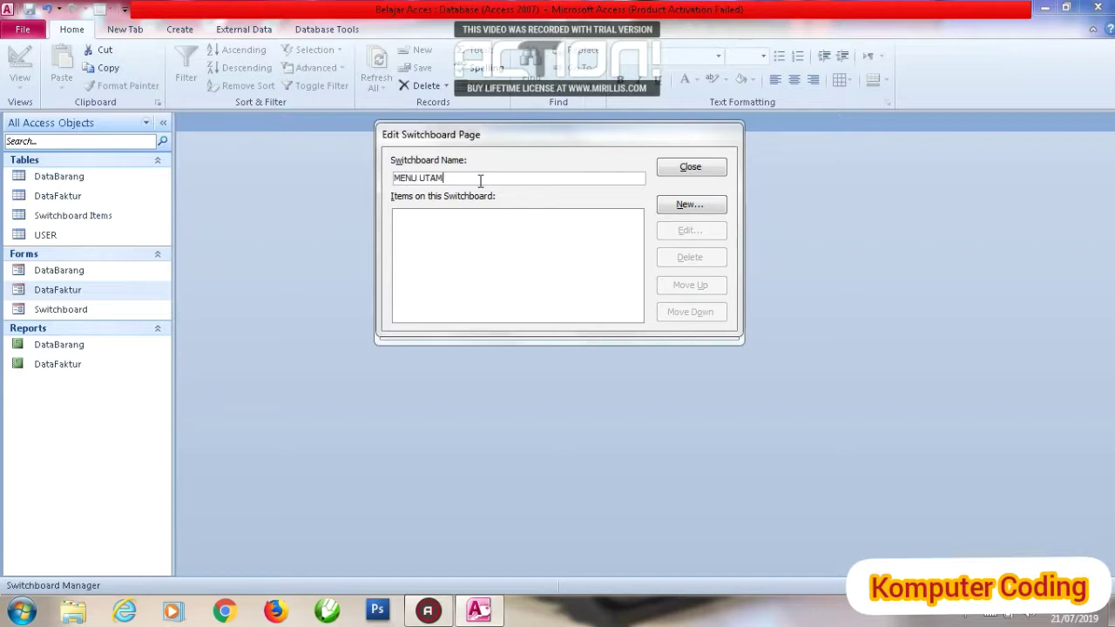
# Add a BARANG item to the MENU UTAMA switchboard that opens the DataBarang form in Edit Mode
pyautogui.click(687, 204)
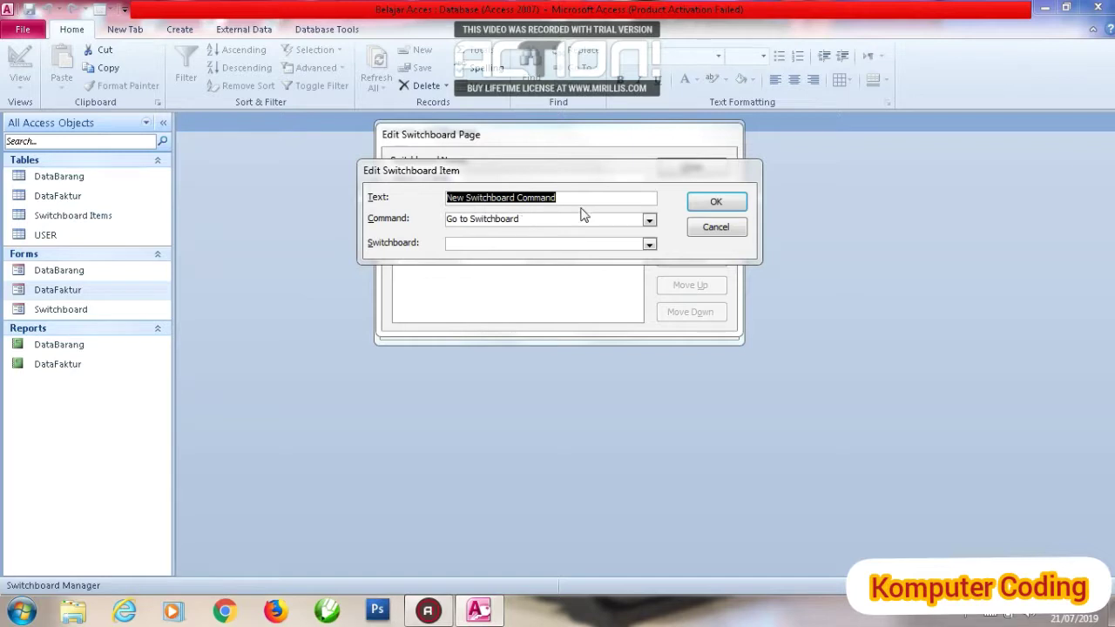
pyautogui.write('BARANG')
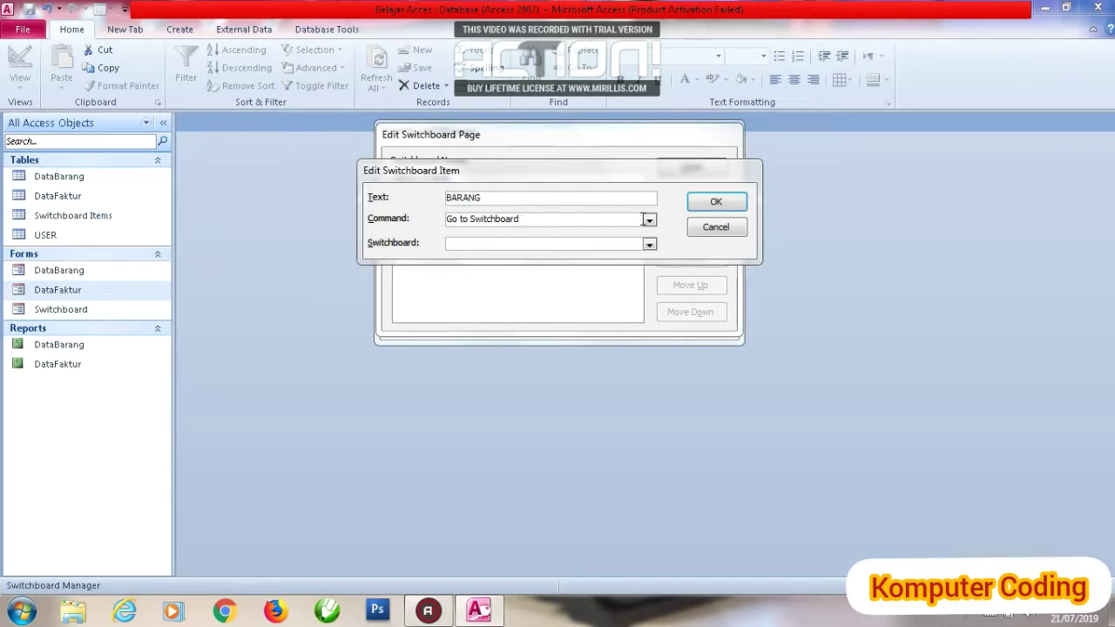
pyautogui.click(648, 220)
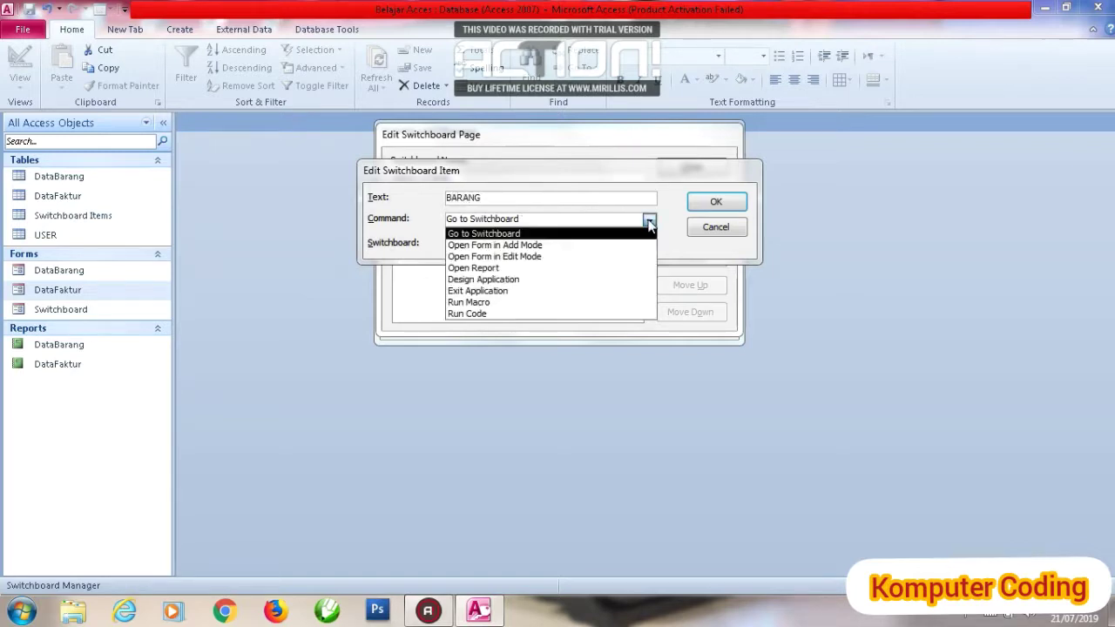
pyautogui.click(647, 245)
pyautogui.click(649, 246)
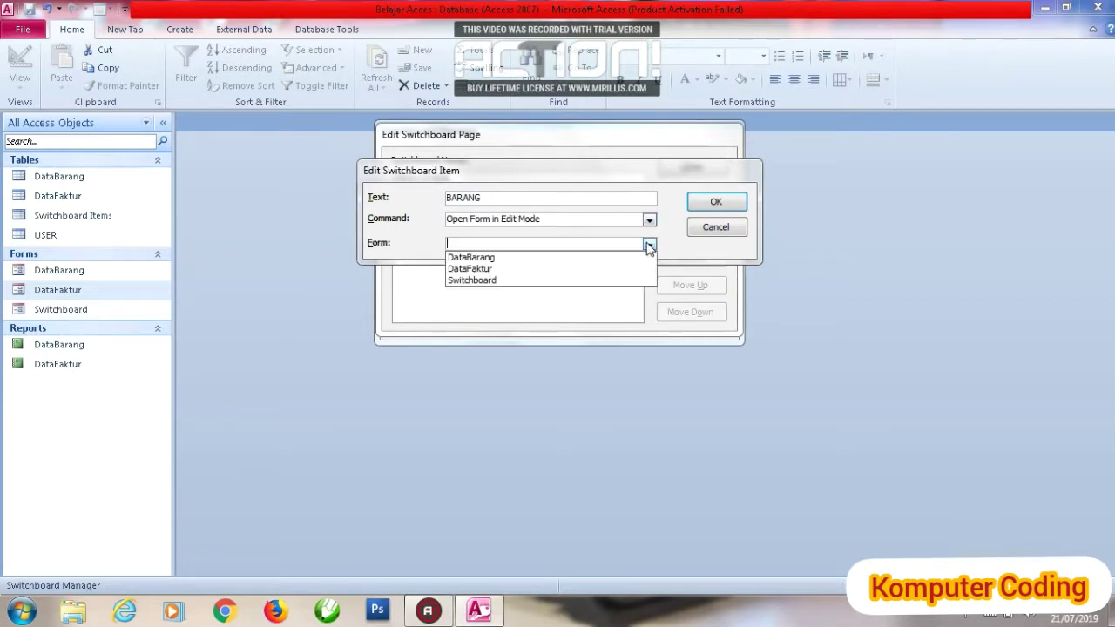
pyautogui.click(641, 255)
pyautogui.click(705, 206)
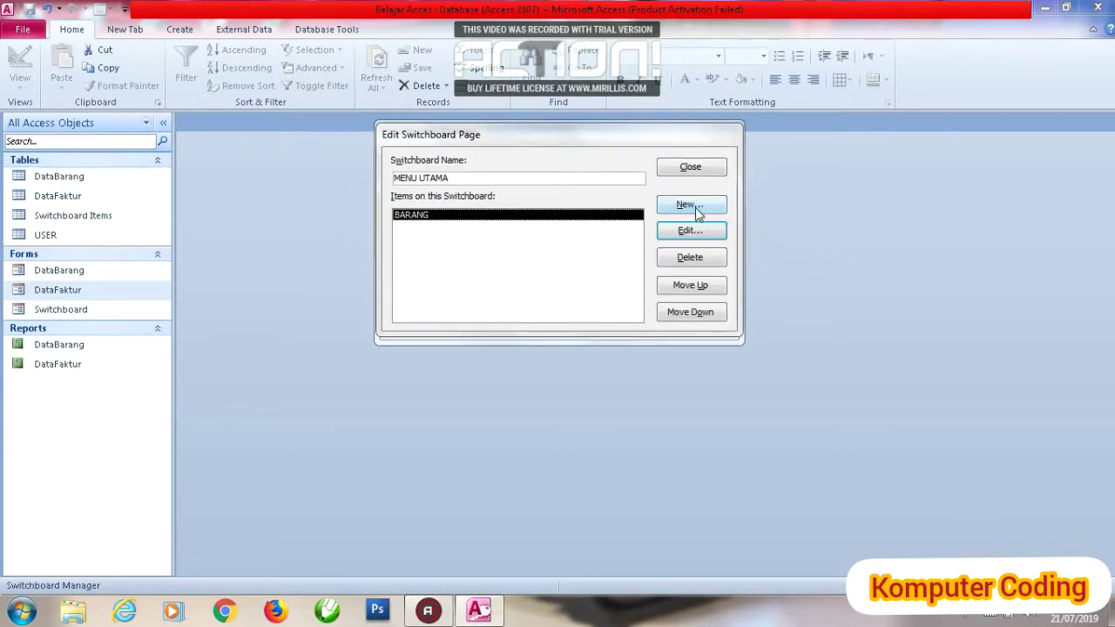
# Add a FAKTUR item to the MENU UTAMA switchboard that opens the DataFaktur form in Edit Mode
pyautogui.click(694, 205)
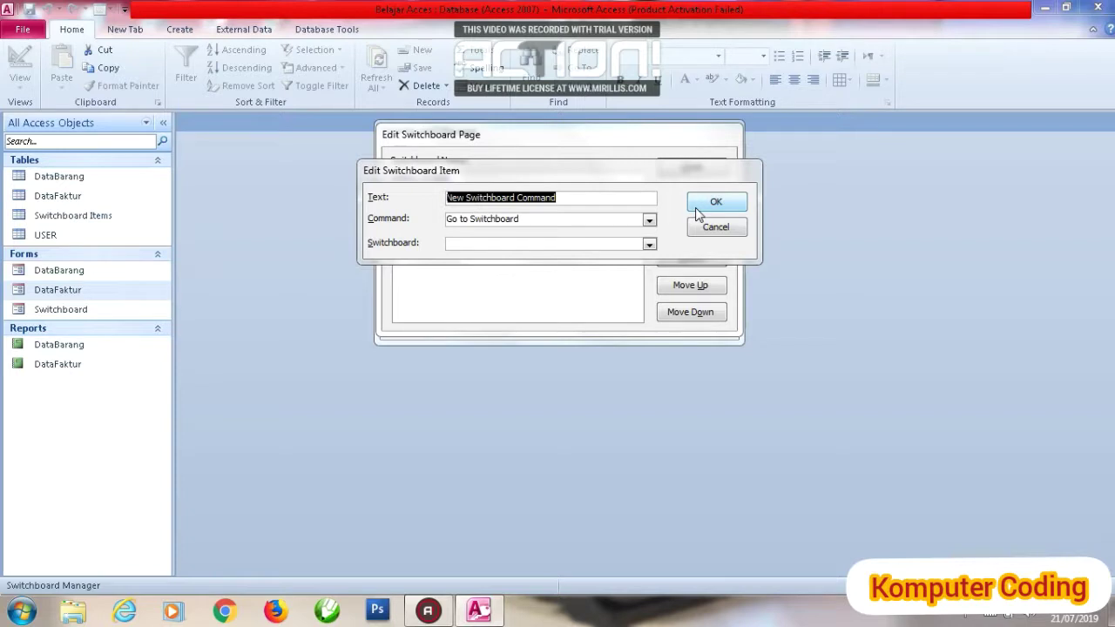
pyautogui.write('FAKTUR')
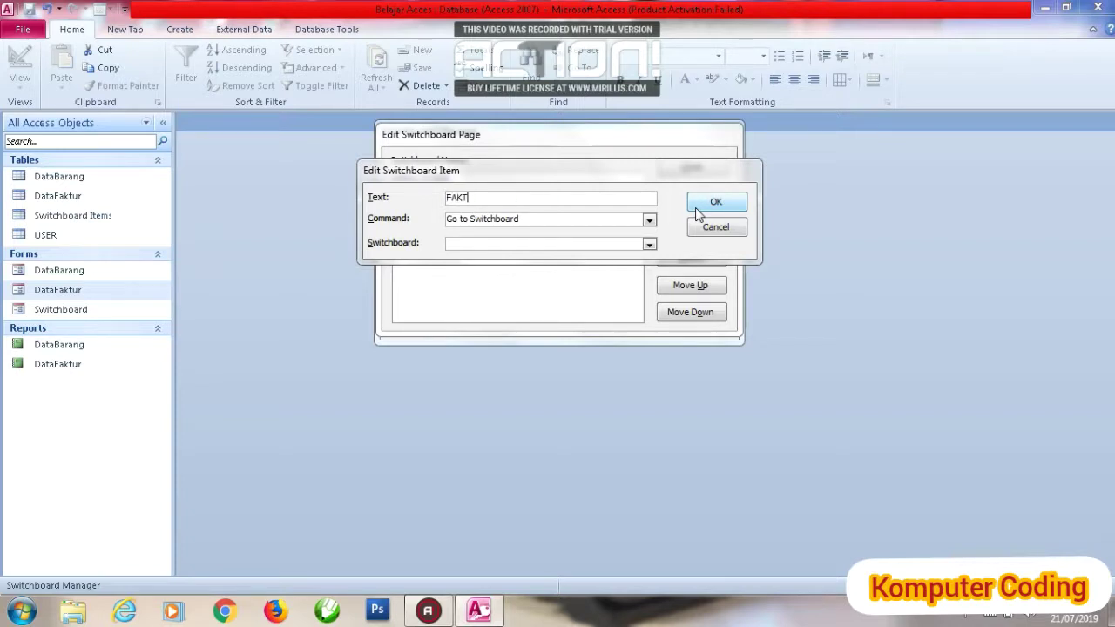
pyautogui.click(649, 220)
pyautogui.click(638, 263)
pyautogui.click(649, 244)
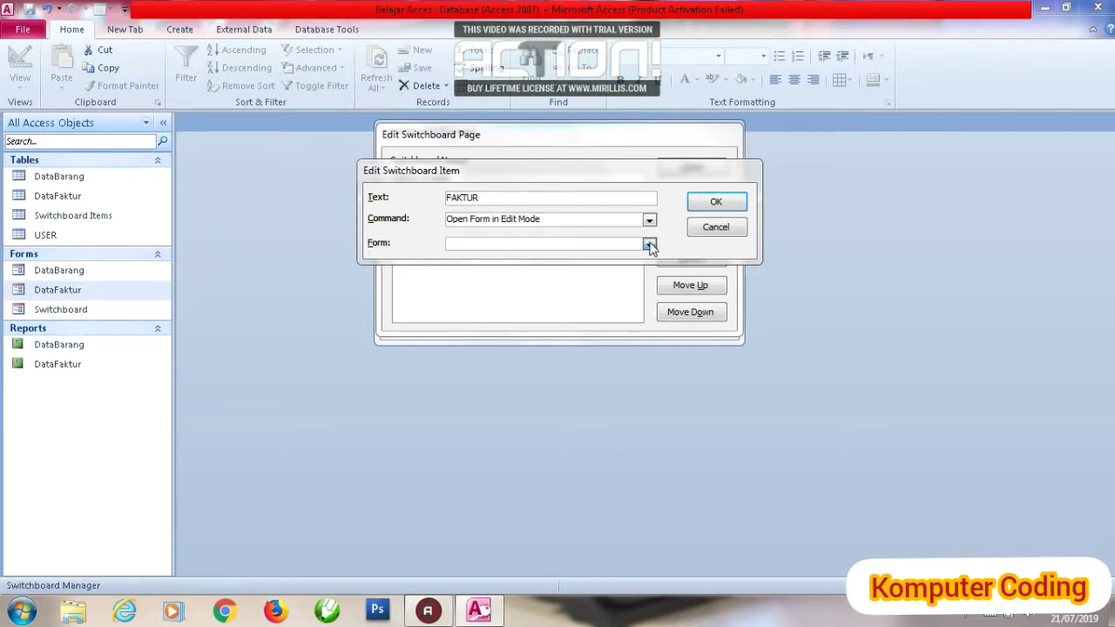
pyautogui.click(636, 269)
pyautogui.click(697, 206)
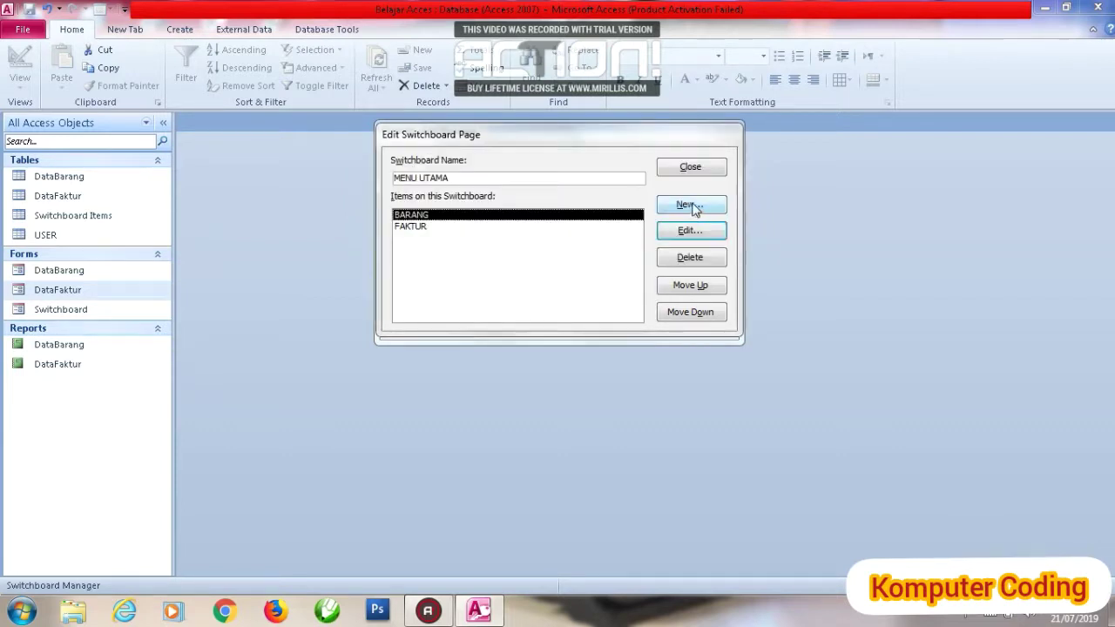
# Close the Switchboard Manager, and open the Switchboard form briefly to check its menu items
pyautogui.click(692, 171)
pyautogui.click(690, 170)
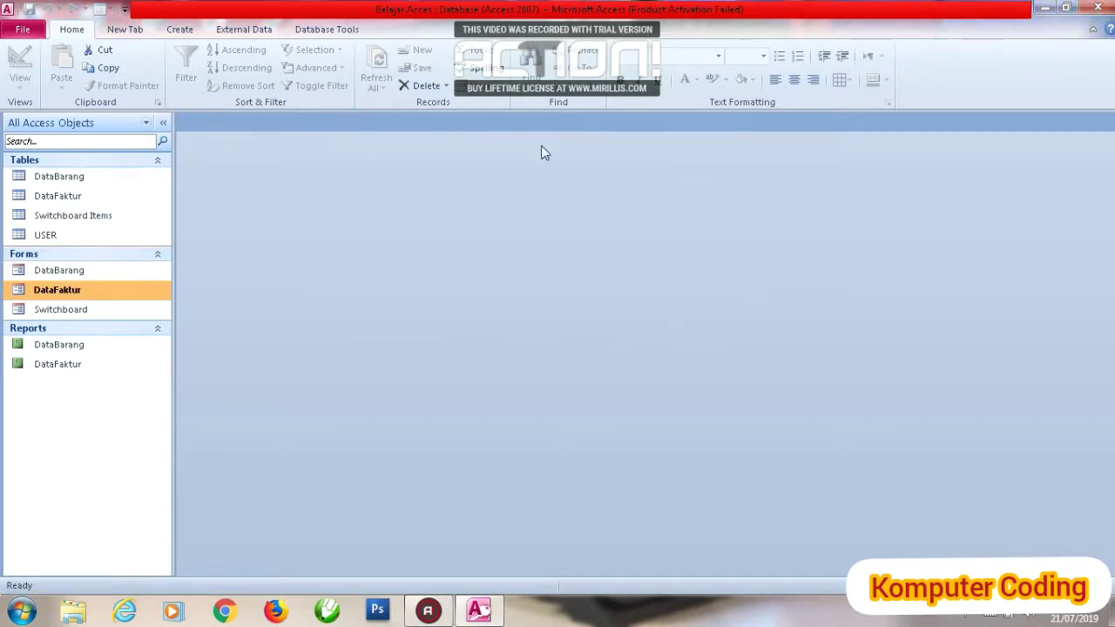
pyautogui.doubleClick(124, 309)
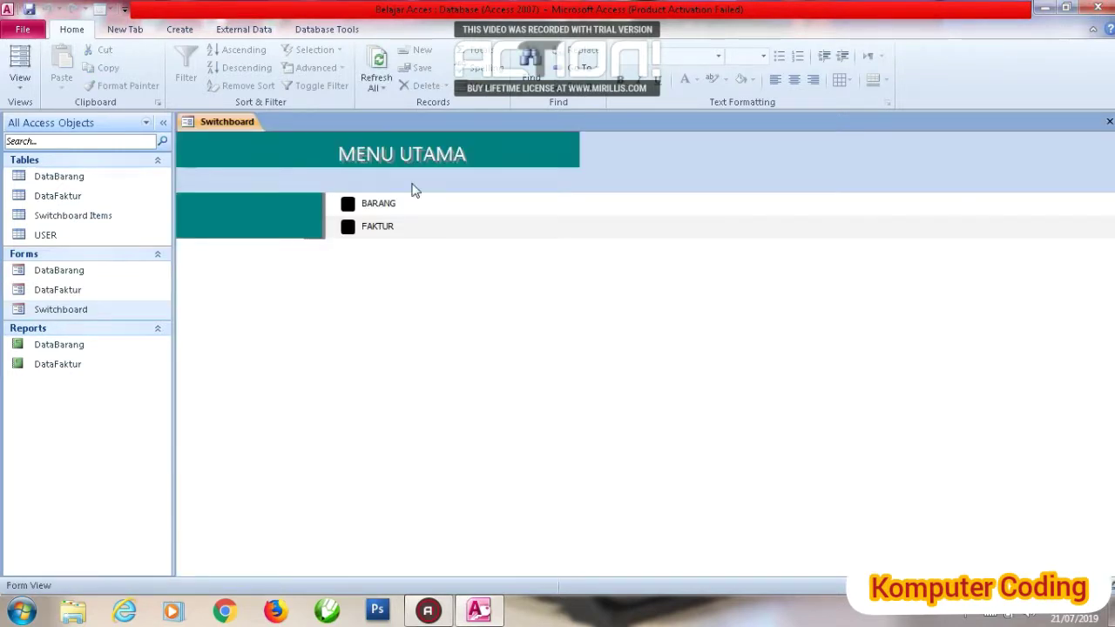
pyautogui.click(1109, 121)
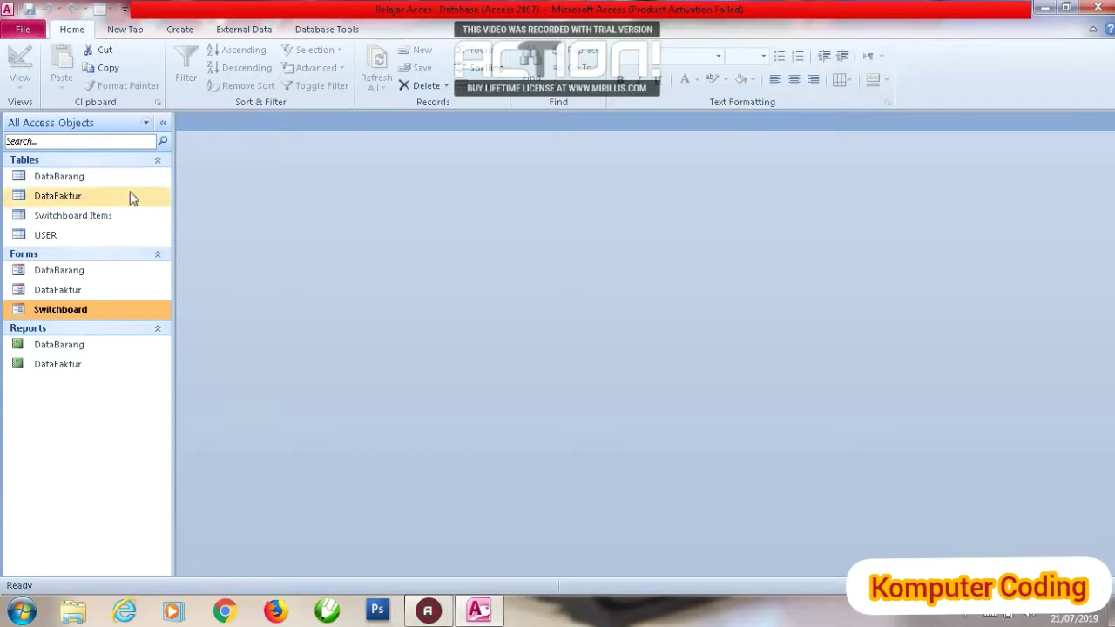
pyautogui.click(180, 28)
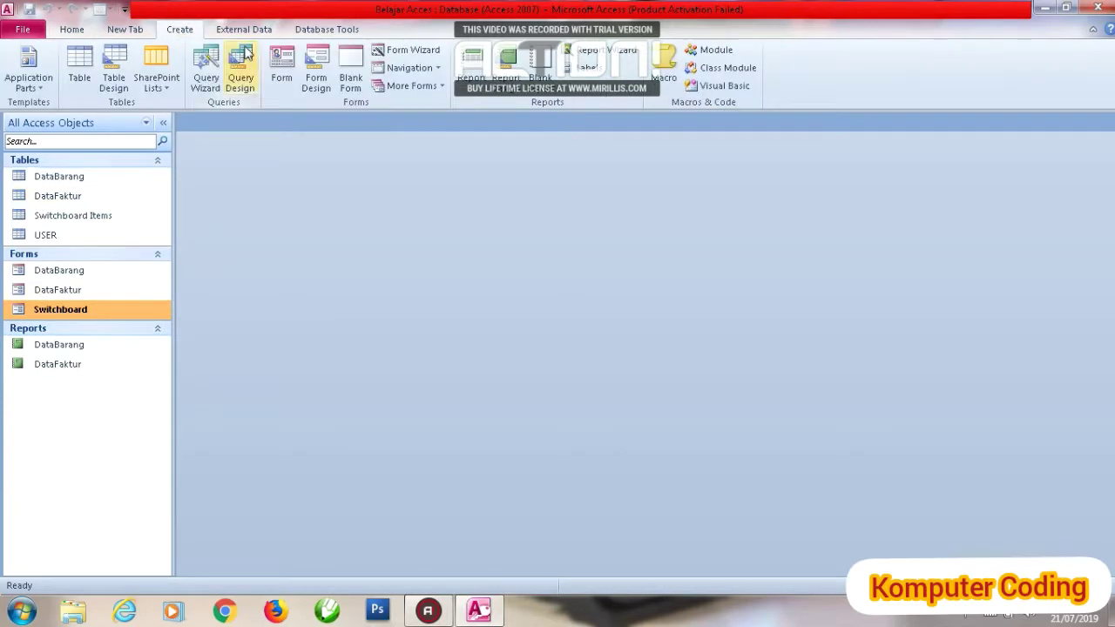
pyautogui.click(353, 77)
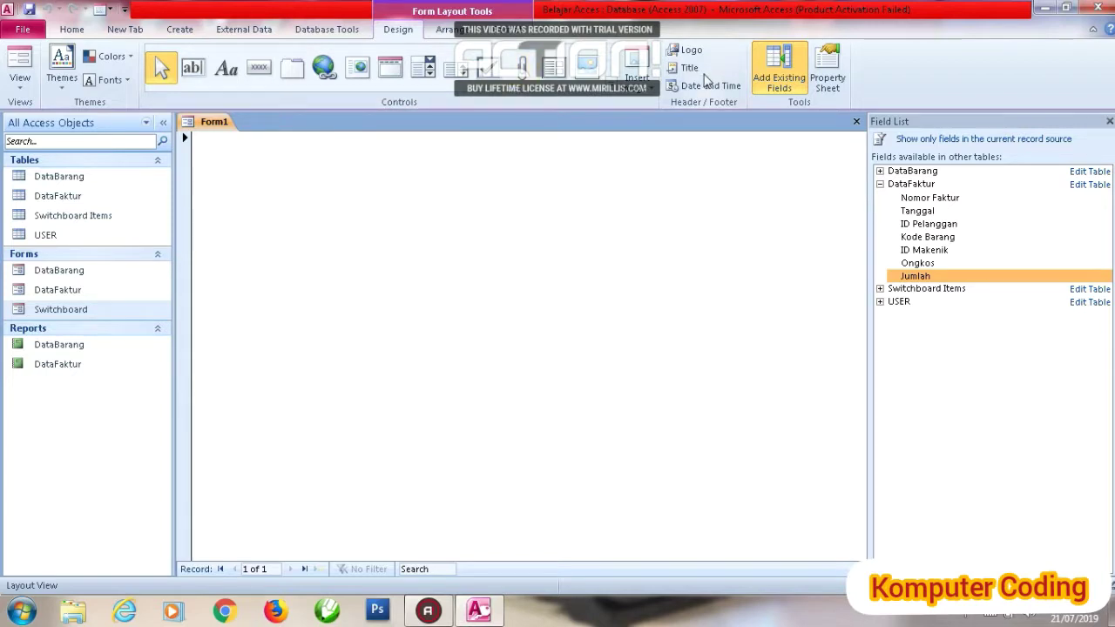
pyautogui.click(853, 122)
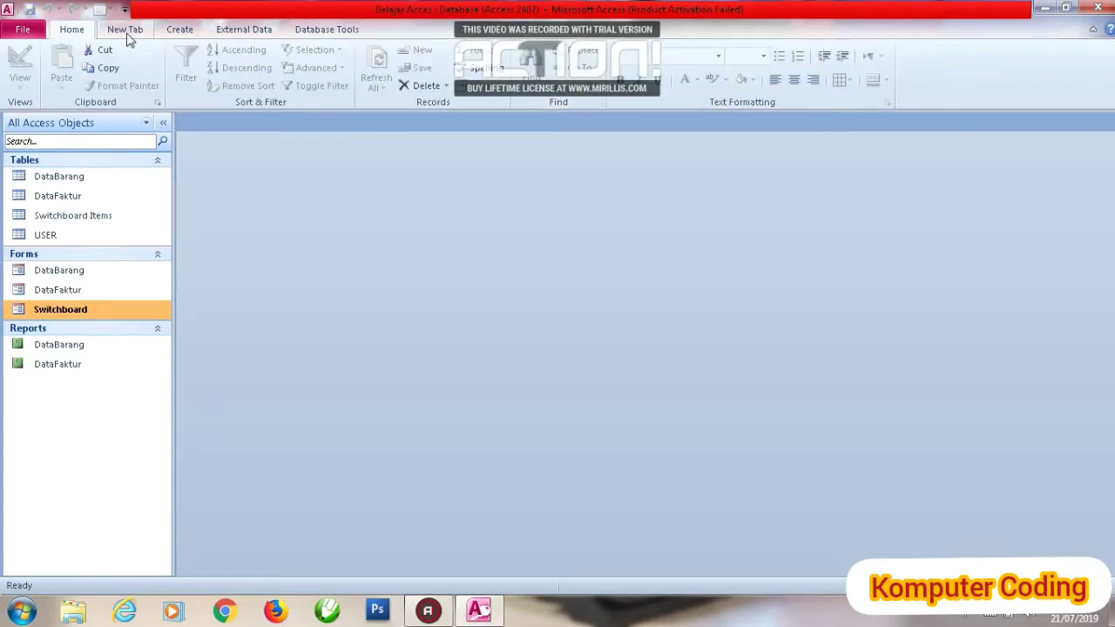
# Create a new Modal Dialog form
pyautogui.click(179, 29)
pyautogui.click(406, 86)
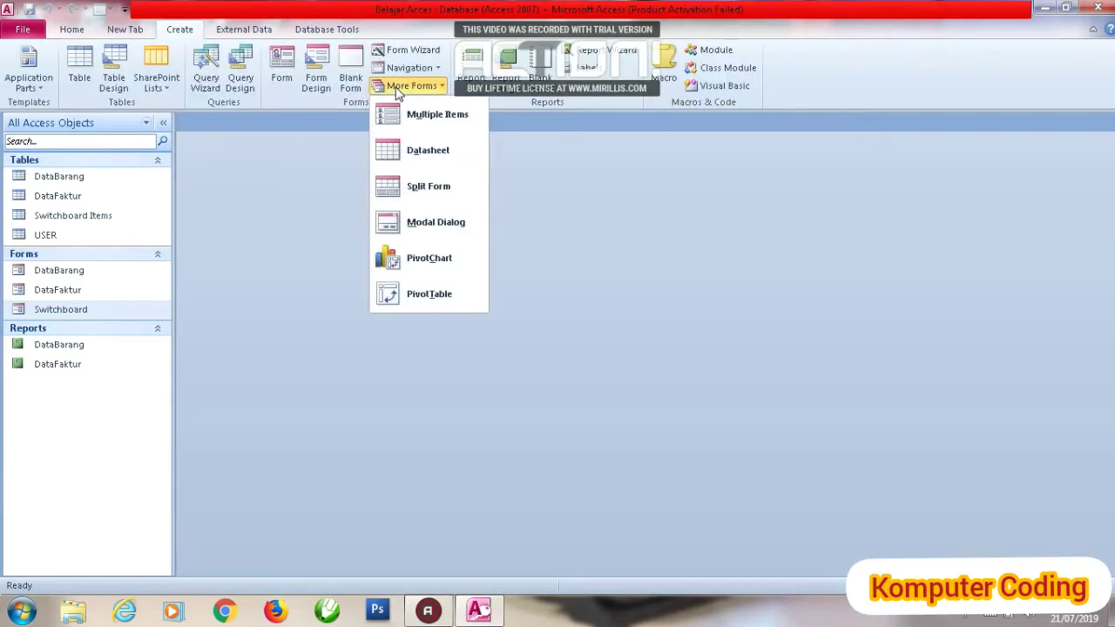
pyautogui.click(420, 221)
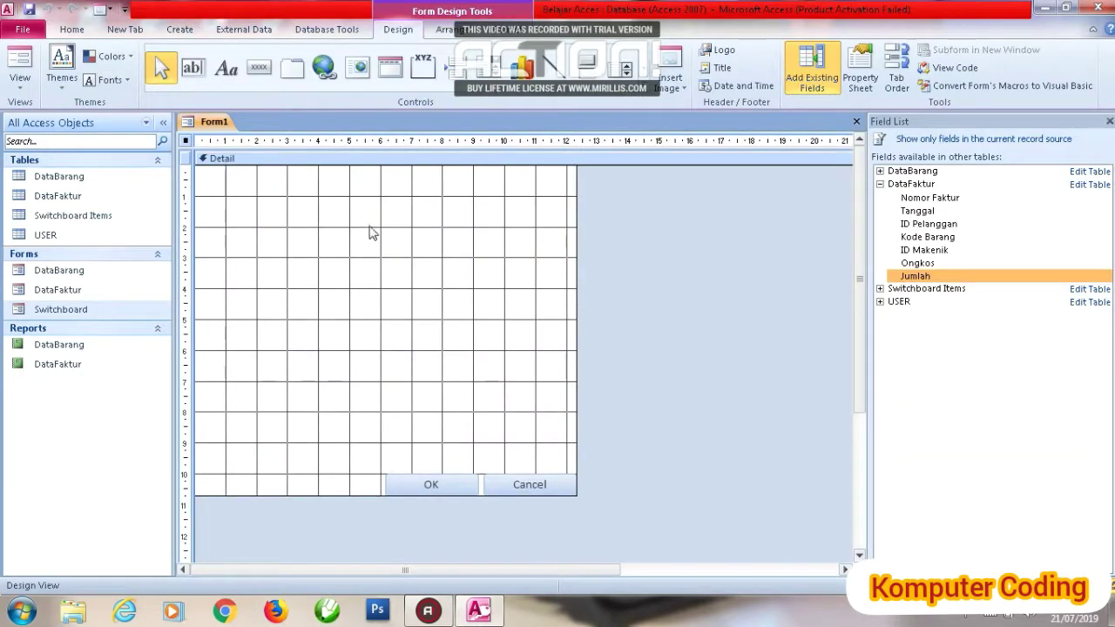
# Add a LOGIN label about 4.8 by 1.6 cm near the top of the form, with font size 28
pyautogui.click(226, 69)
pyautogui.moveTo(324, 196); pyautogui.dragTo(474, 250)
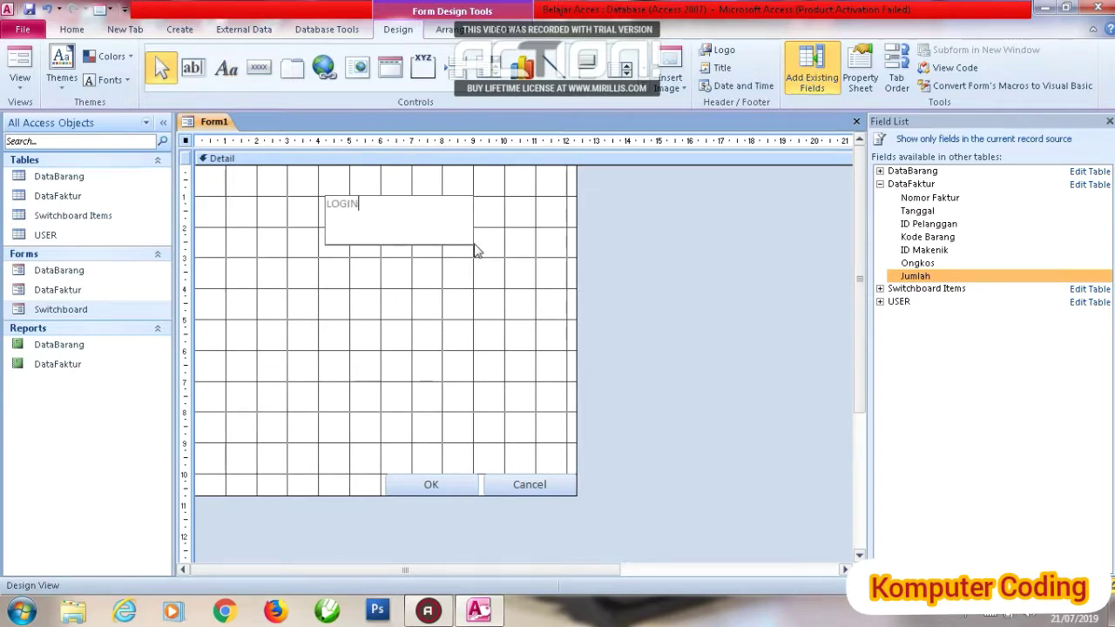
pyautogui.click(860, 74)
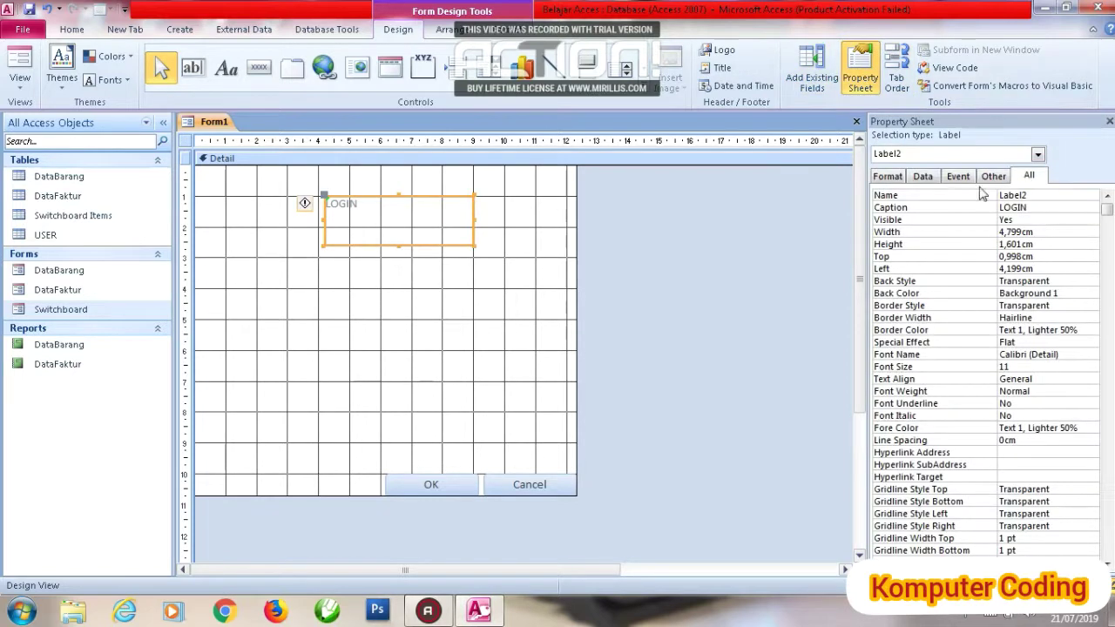
pyautogui.click(1034, 366)
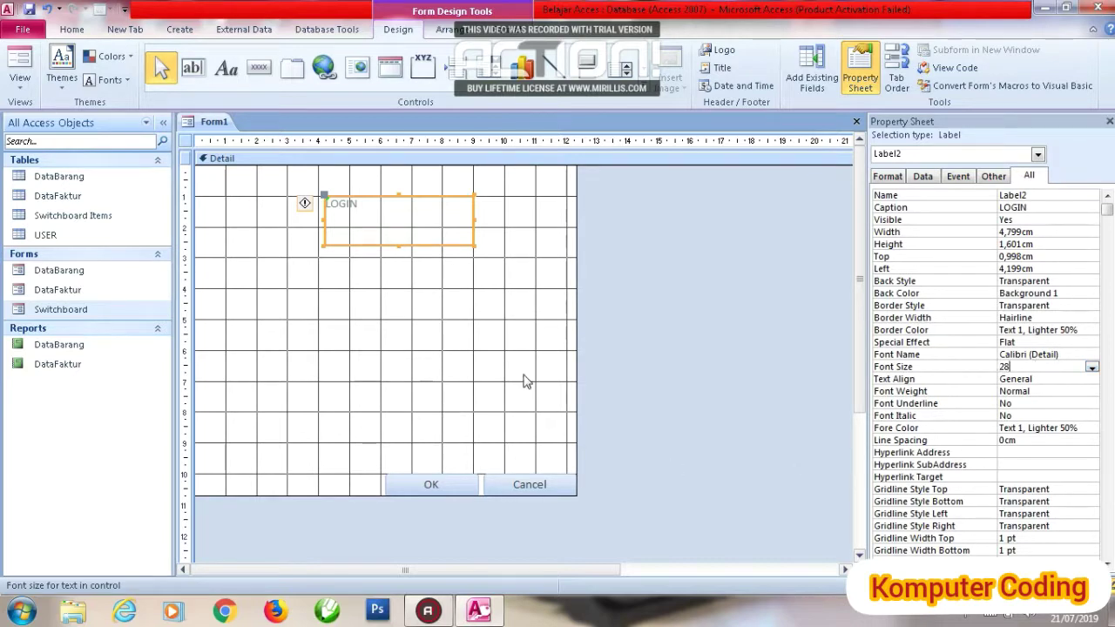
pyautogui.click(463, 357)
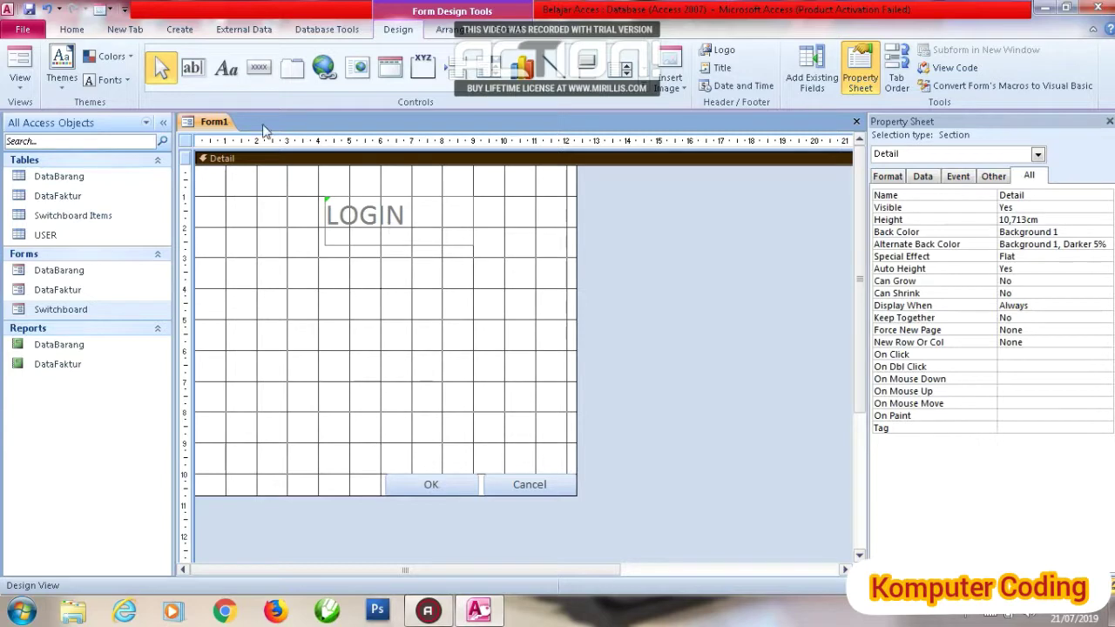
# Place two unbound text boxes, one above the other, beneath the LOGIN label
pyautogui.click(193, 67)
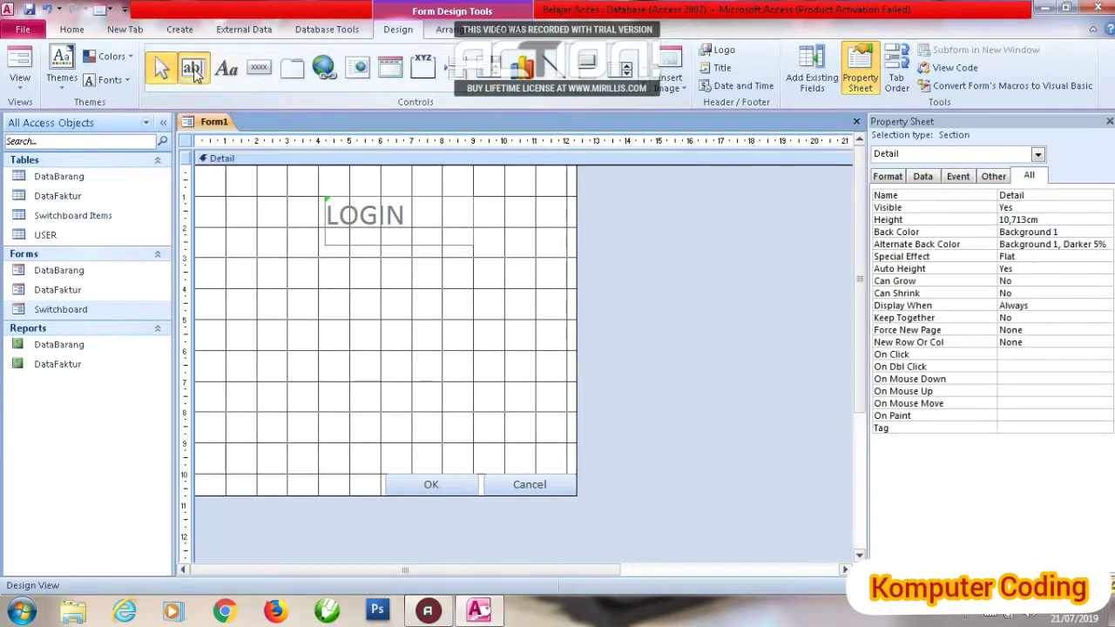
pyautogui.click(348, 263)
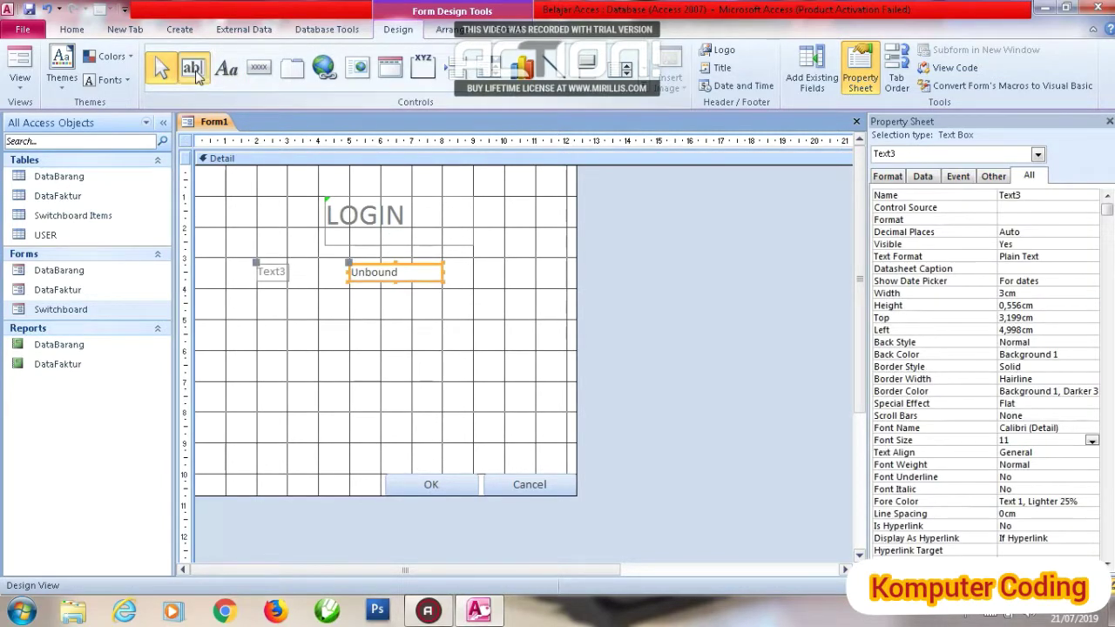
pyautogui.click(195, 73)
pyautogui.click(351, 294)
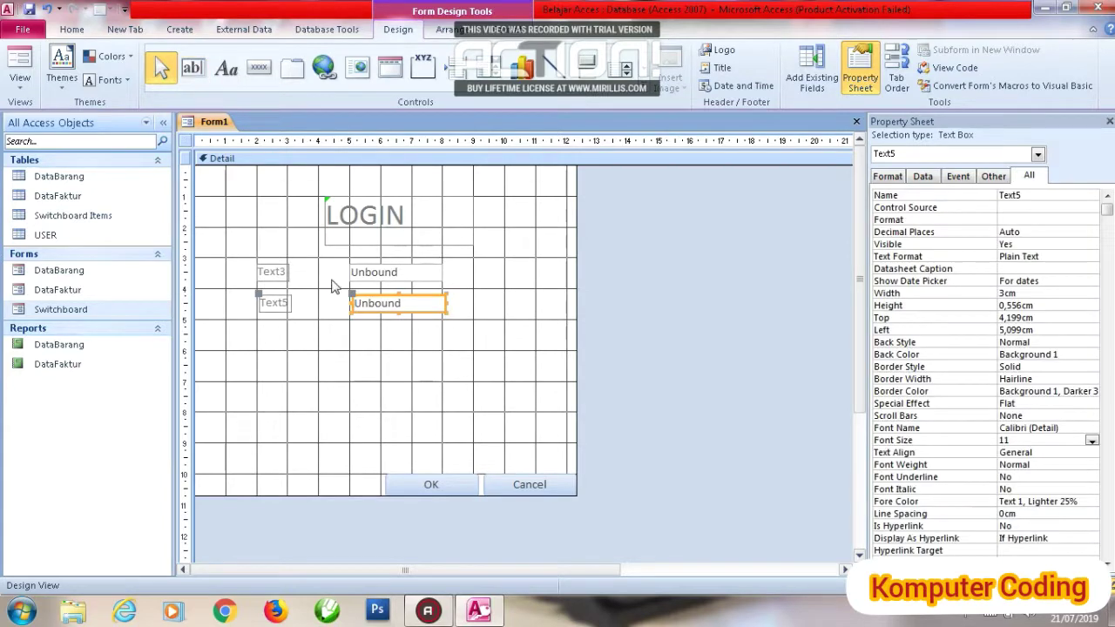
# Change the captions of the two text box labels to IDUSER for the upper and PASSWORD for the lower
pyautogui.click(277, 271)
pyautogui.doubleClick(275, 271)
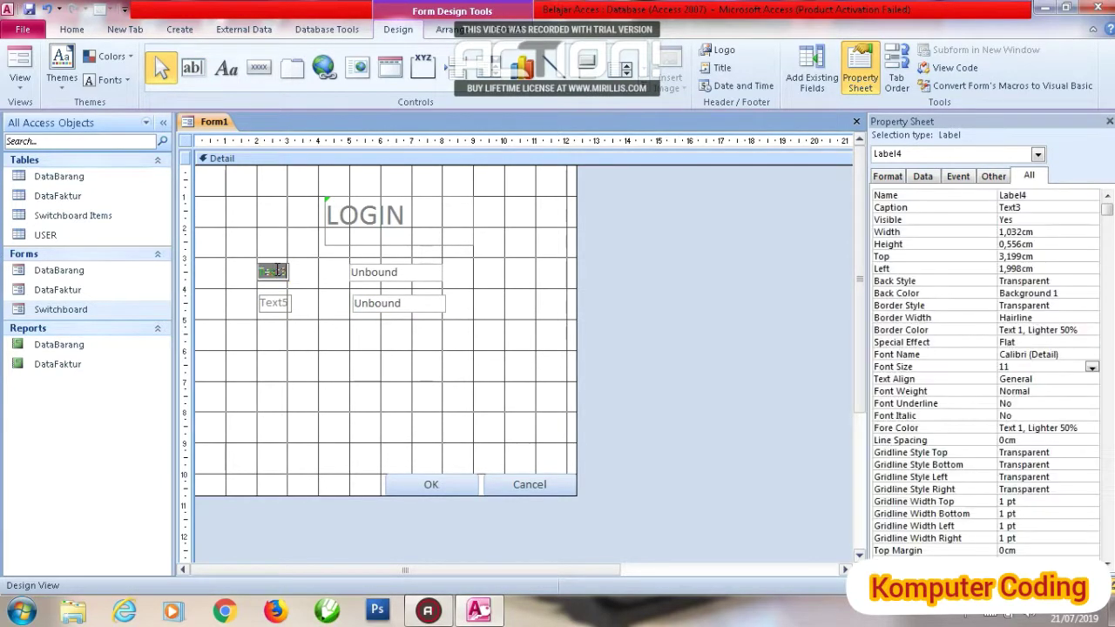
pyautogui.press('BackSpace')
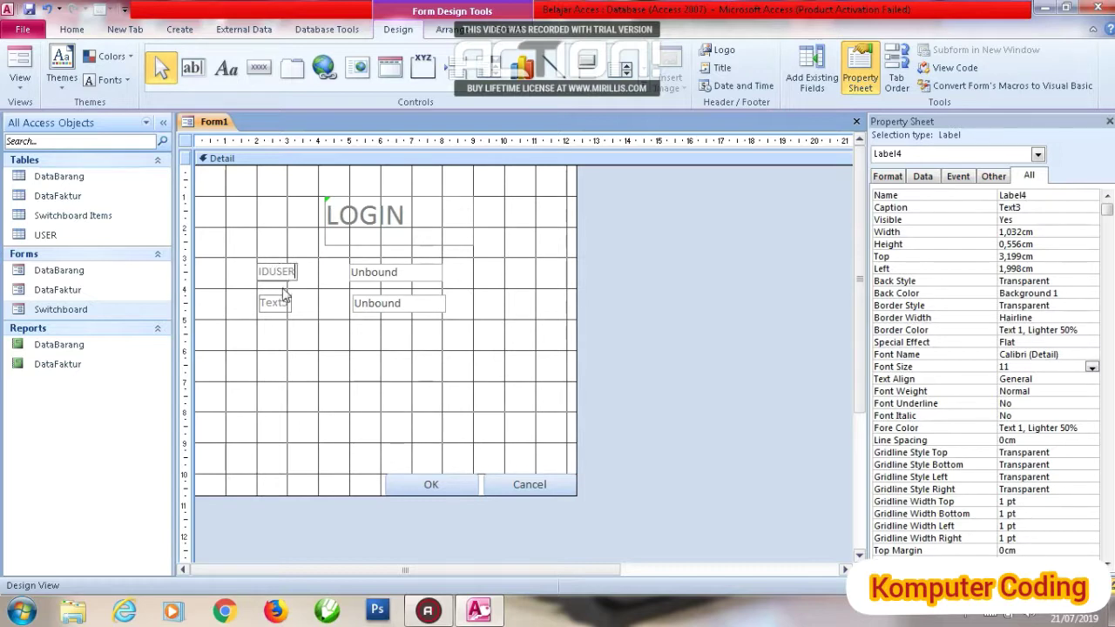
pyautogui.click(274, 302)
pyautogui.doubleClick(275, 302)
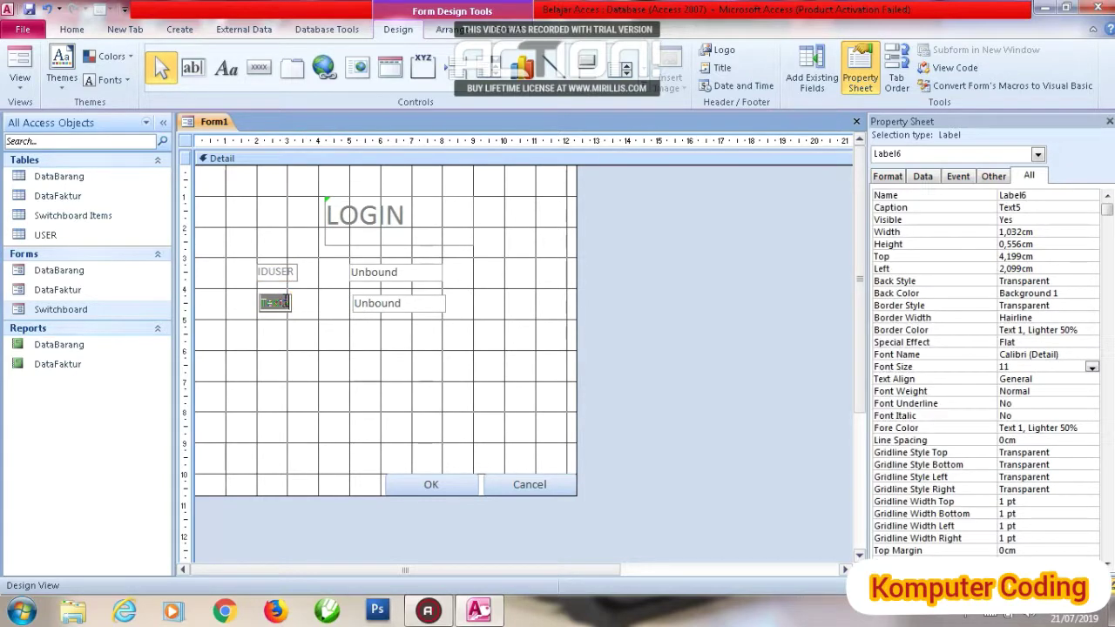
pyautogui.write('PASSWORD')
pyautogui.click(354, 361)
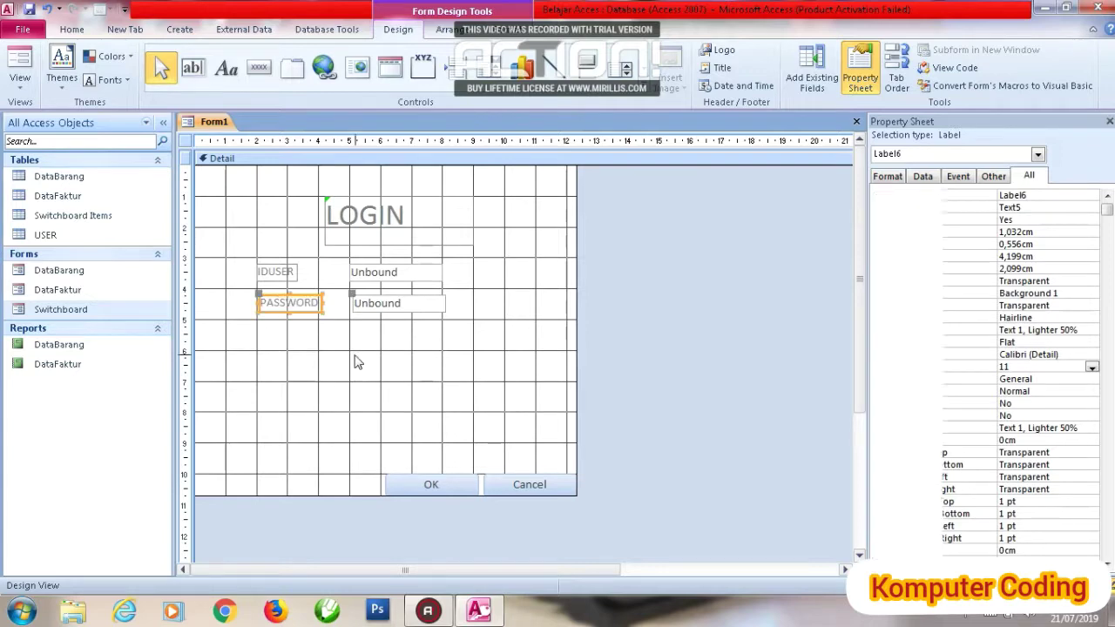
# Name the text box beside IDUSER Text 1 and the text box beside PASSWORD T2
pyautogui.click(386, 273)
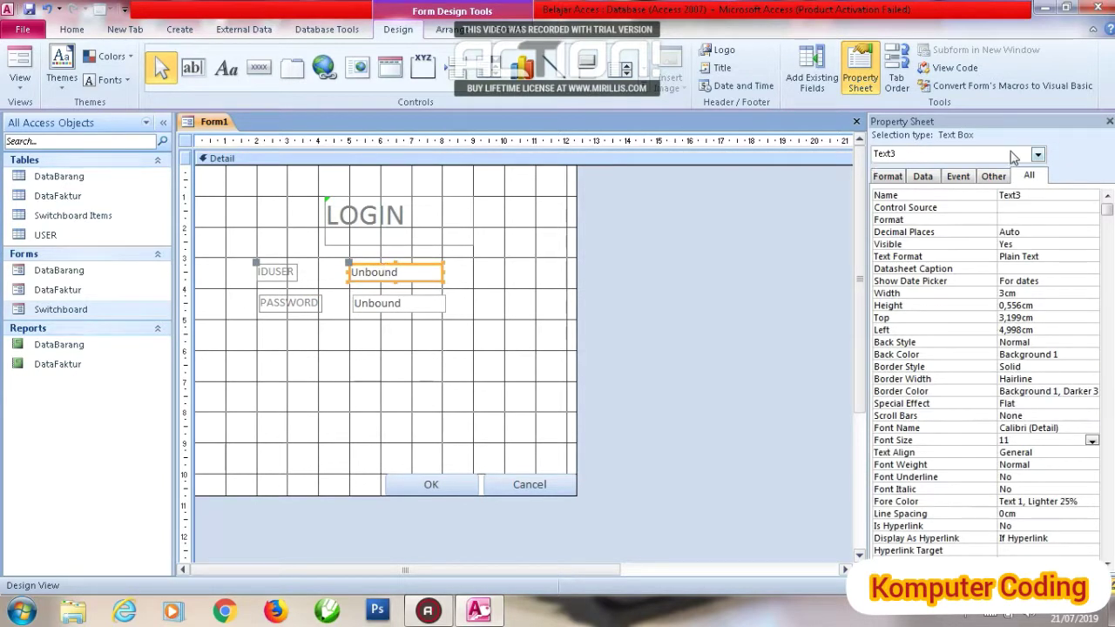
pyautogui.doubleClick(1029, 195)
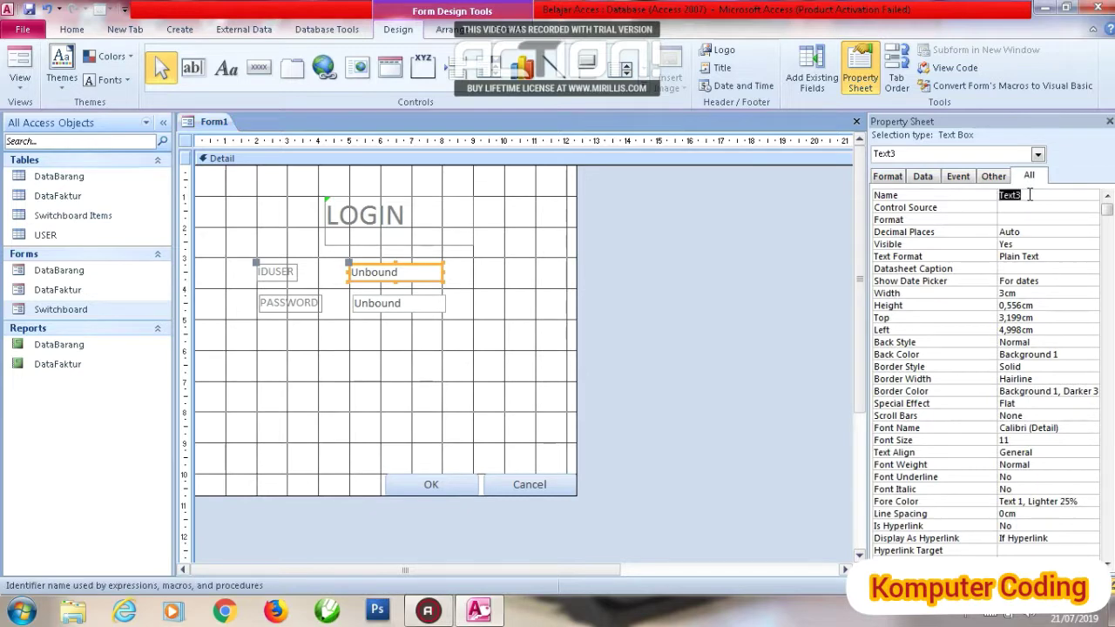
pyautogui.write('Text ')
pyautogui.write('1')
pyautogui.click(425, 302)
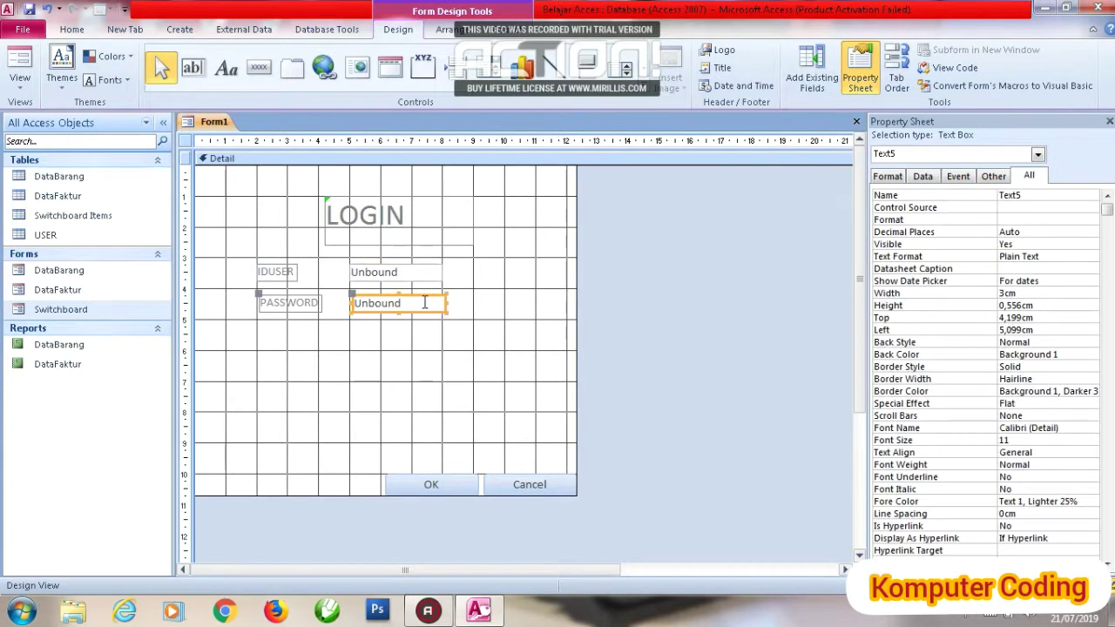
pyautogui.click(1033, 195)
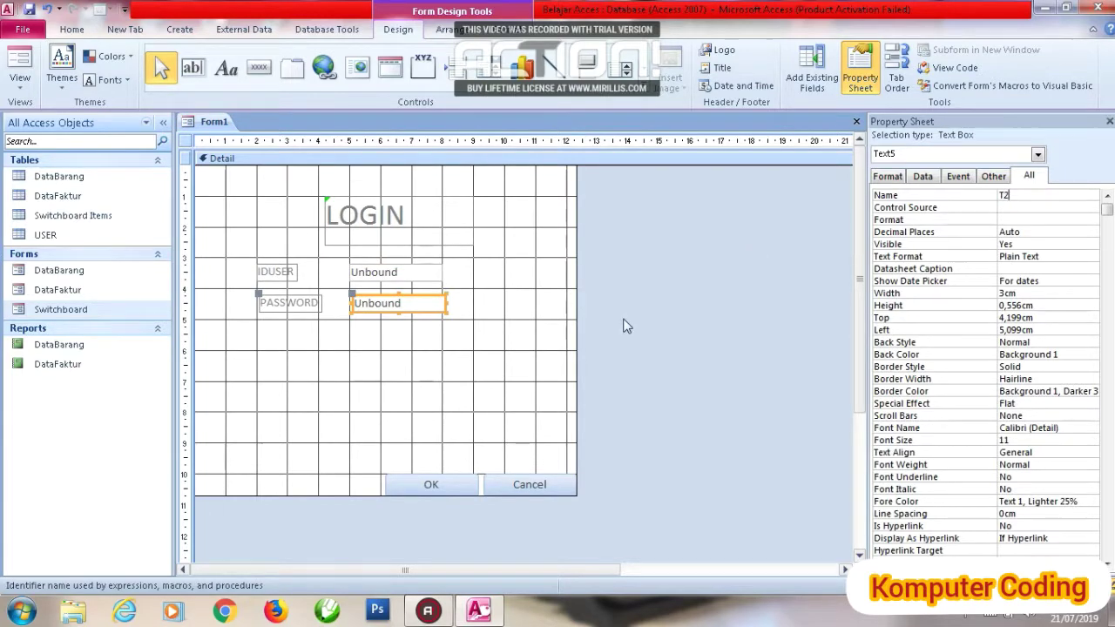
# Move the OK and Cancel buttons up beneath the text boxes and shrink the form to about 11 by 7.4 cm
pyautogui.click(447, 418)
pyautogui.moveTo(514, 435); pyautogui.dragTo(361, 358)
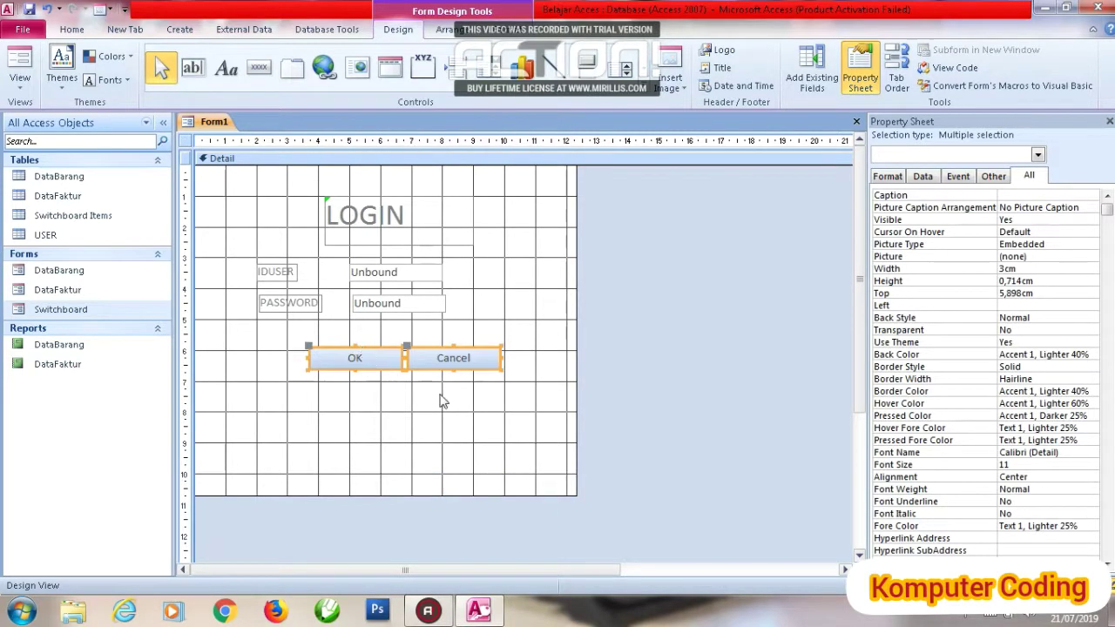
pyautogui.moveTo(576, 495); pyautogui.dragTo(534, 393)
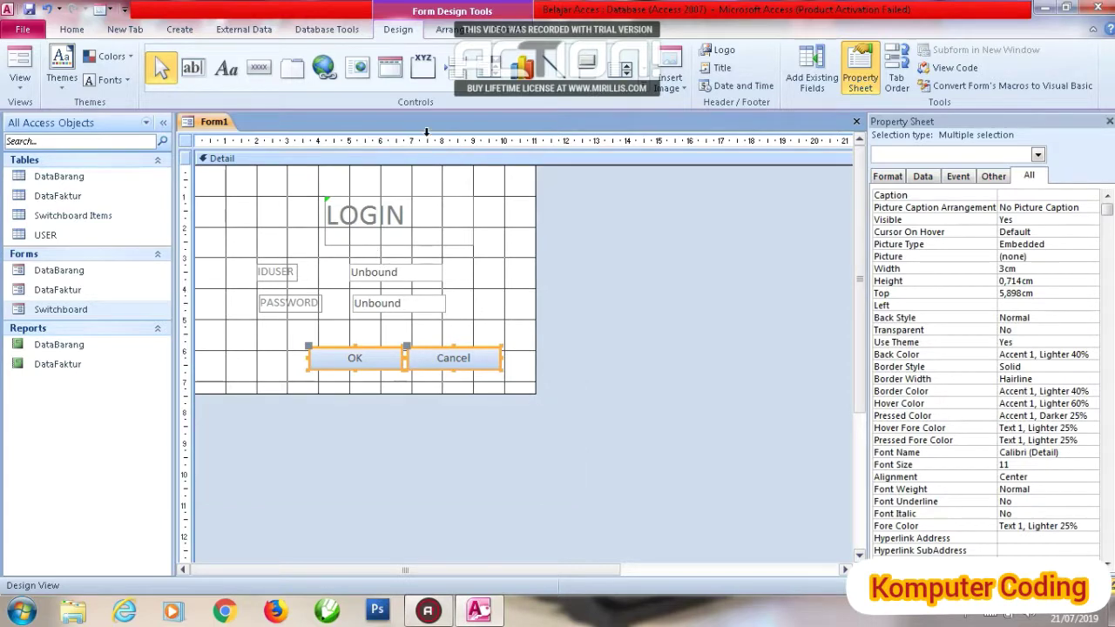
# Draw an image control about 2.2 by 1.9 cm just before the LOGIN label
pyautogui.click(627, 86)
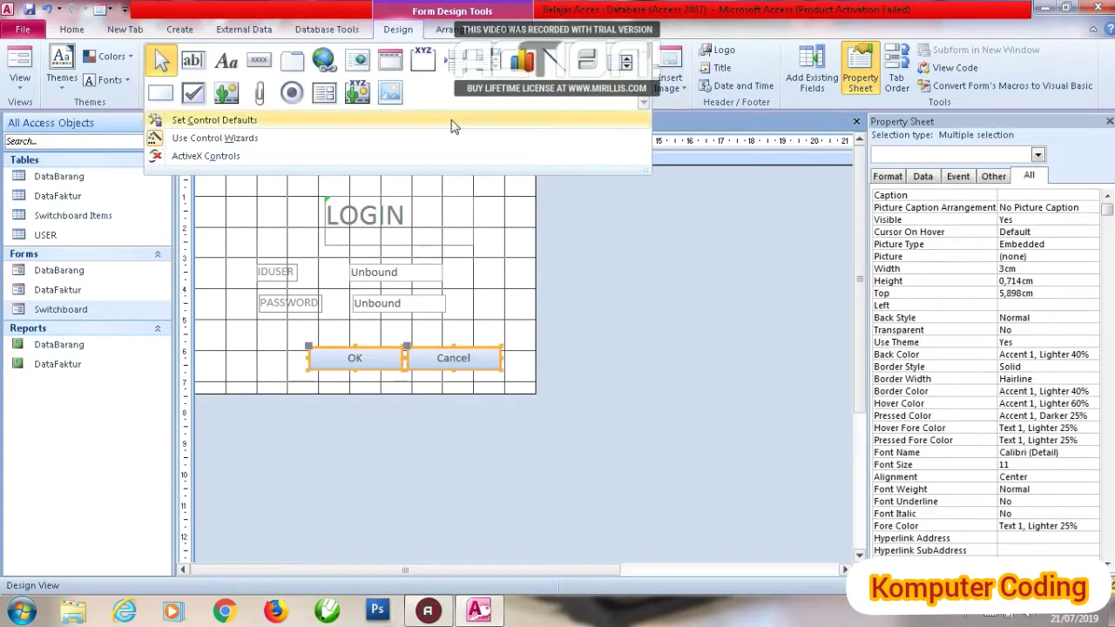
pyautogui.click(389, 98)
pyautogui.moveTo(251, 189); pyautogui.dragTo(321, 253)
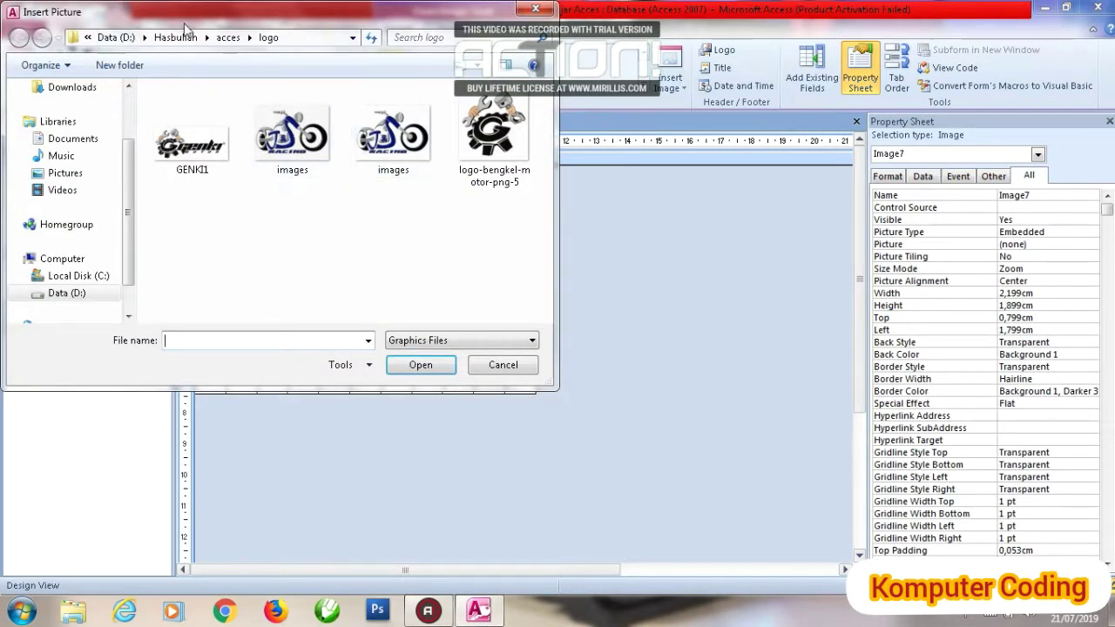
# Load the padlock picture SAVE_20190701_104824 from the Foto folder into the new image control
pyautogui.click(228, 37)
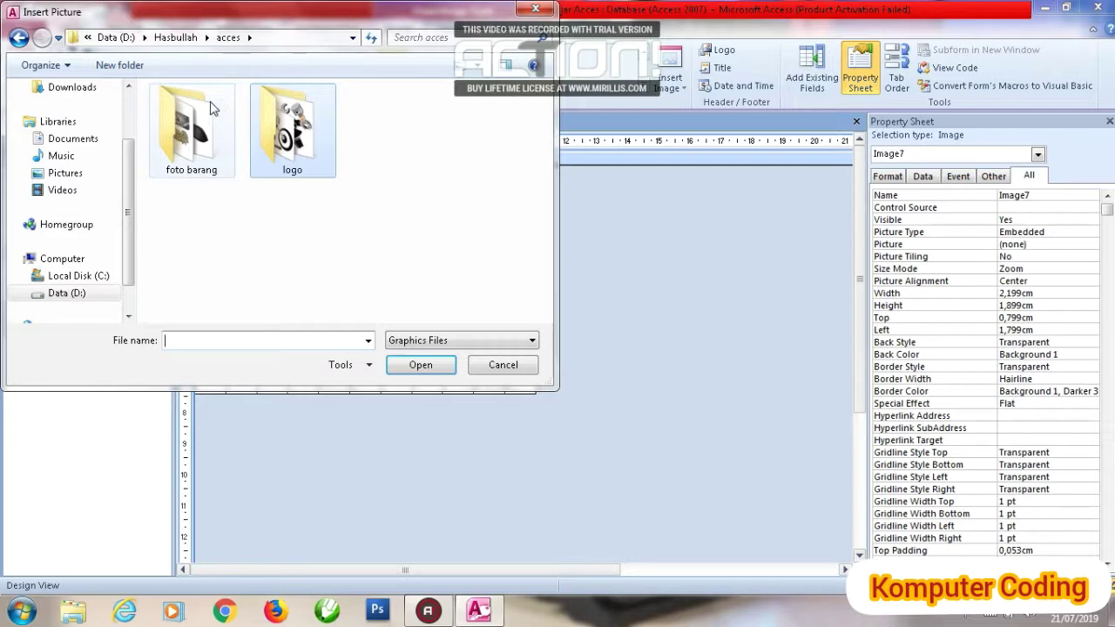
pyautogui.click(178, 38)
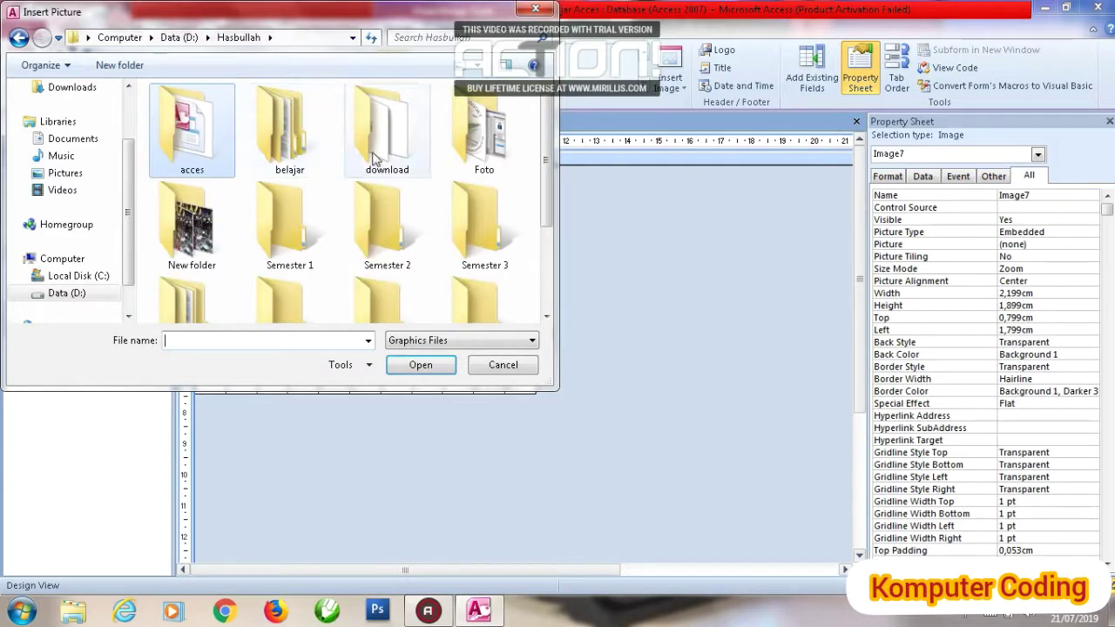
pyautogui.doubleClick(468, 139)
pyautogui.moveTo(540, 148); pyautogui.dragTo(548, 299)
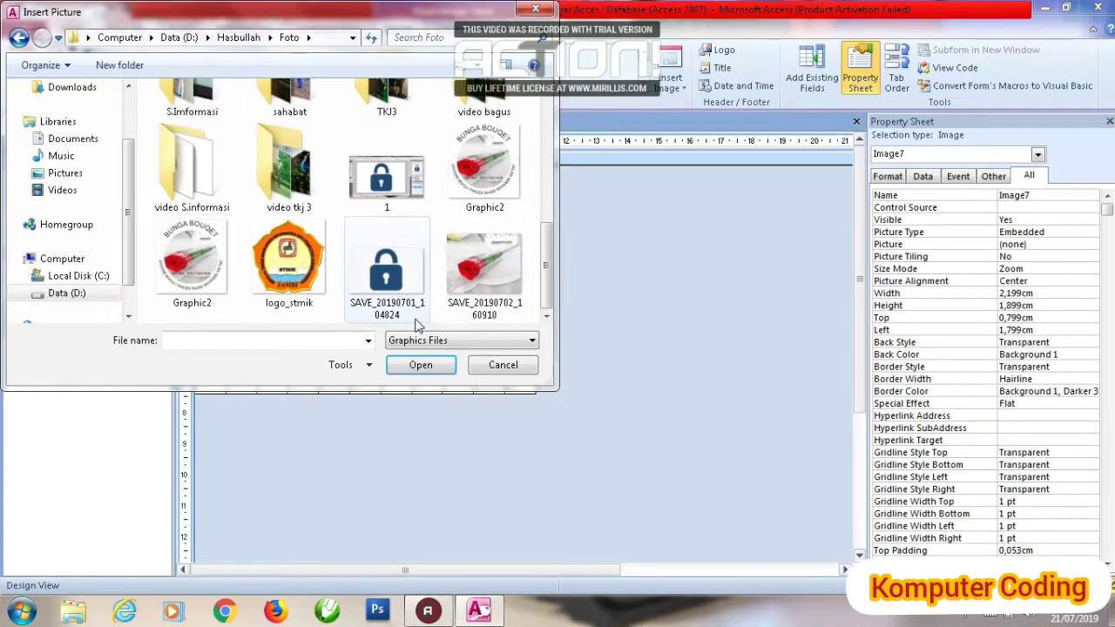
pyautogui.click(394, 300)
pyautogui.click(422, 365)
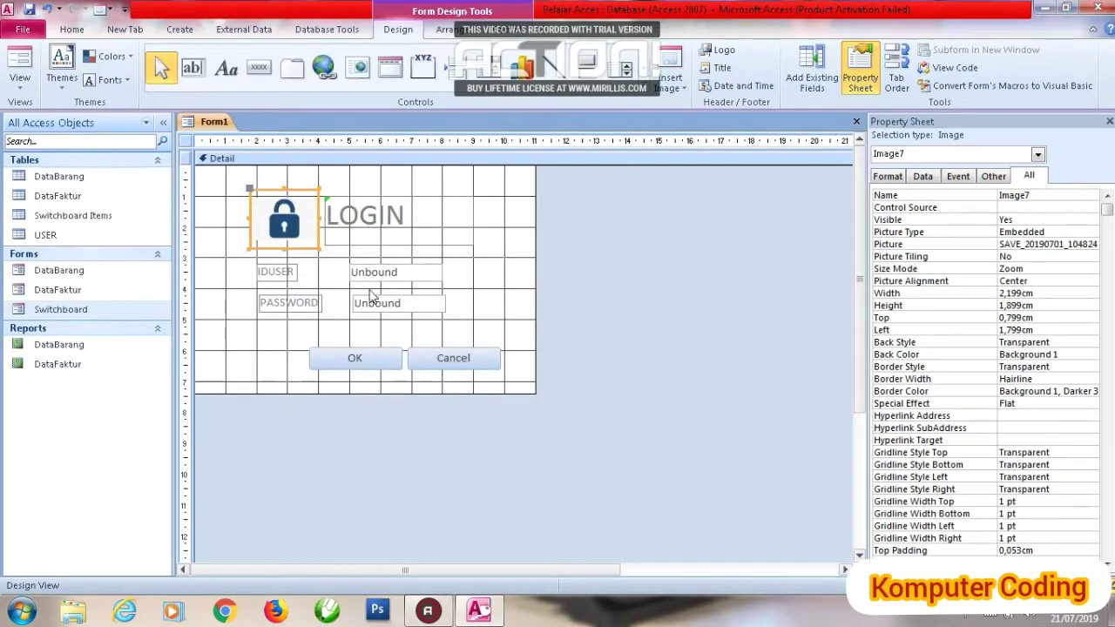
# Set the padlock image's size mode to Stretch
pyautogui.click(1060, 272)
pyautogui.click(1091, 270)
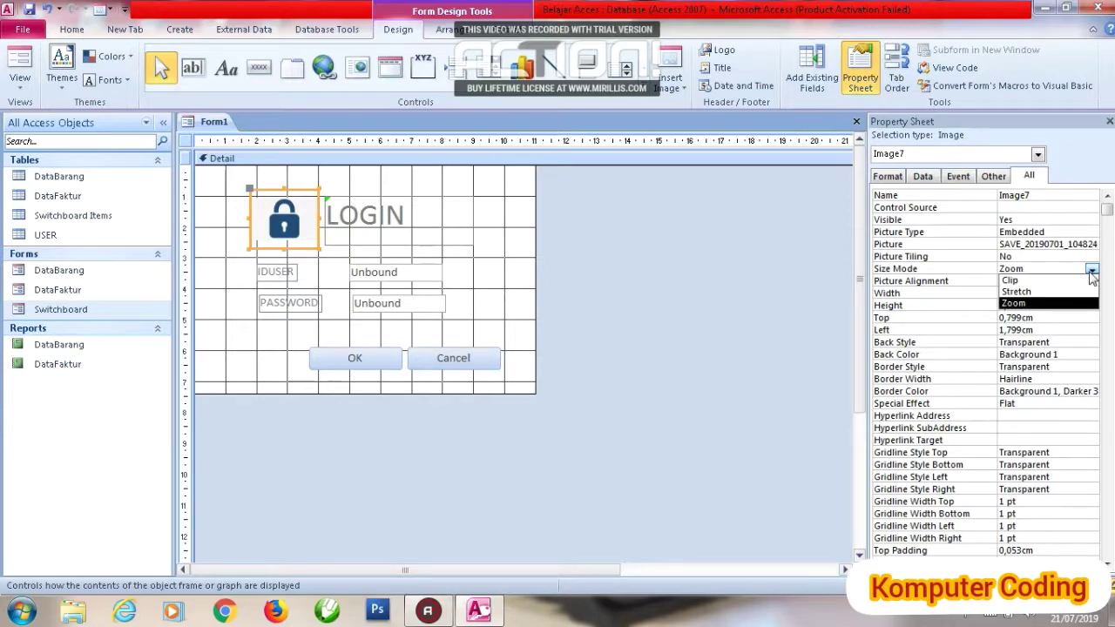
pyautogui.click(1018, 287)
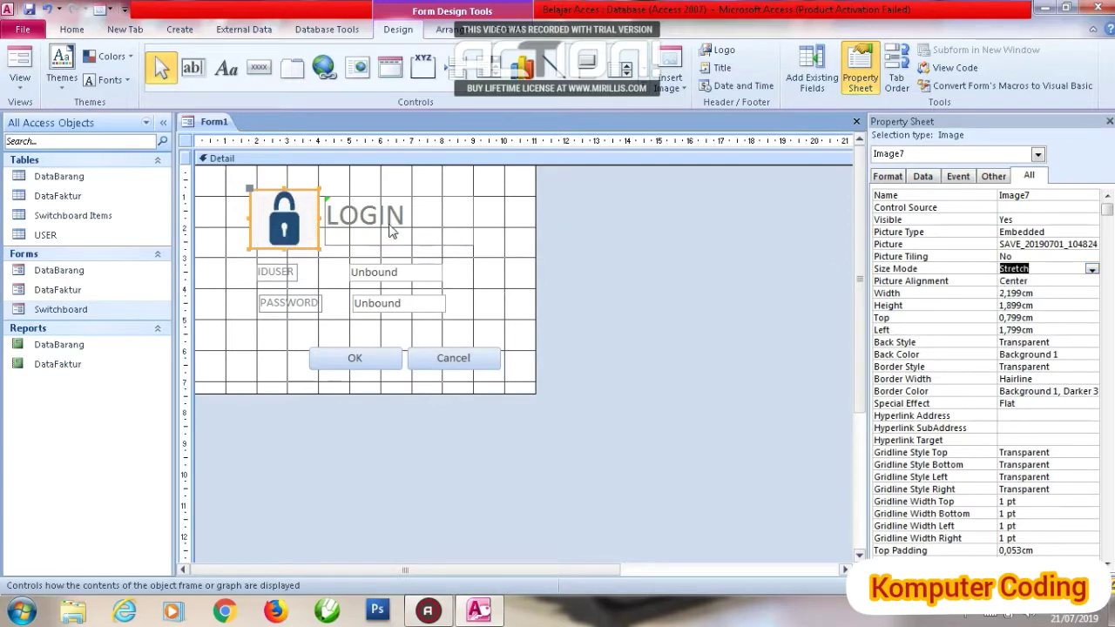
# Fill the form's Detail section background with light green, #A7DA4E
pyautogui.rightClick(495, 239)
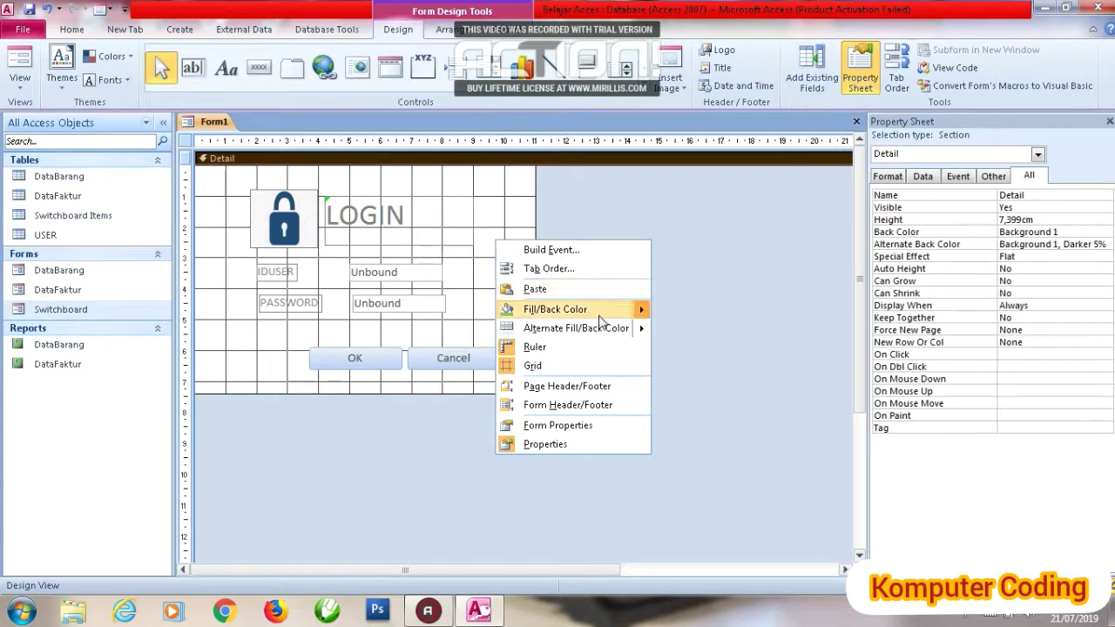
pyautogui.moveTo(602, 320)
pyautogui.click(722, 429)
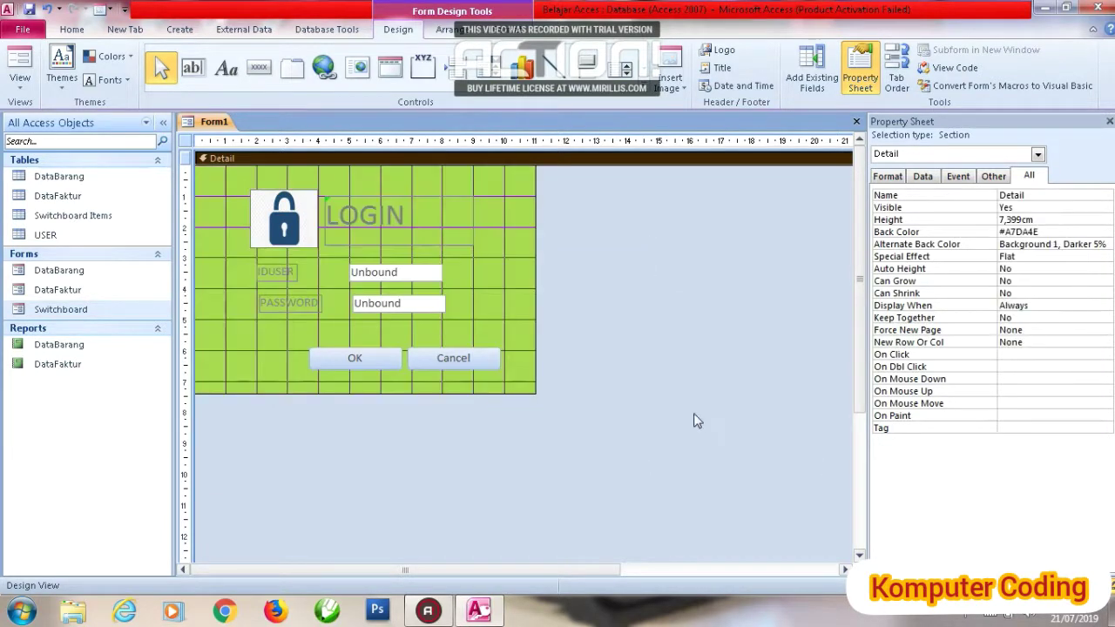
# Make the LOGIN label bold and set its background colour to Automatic
pyautogui.click(380, 207)
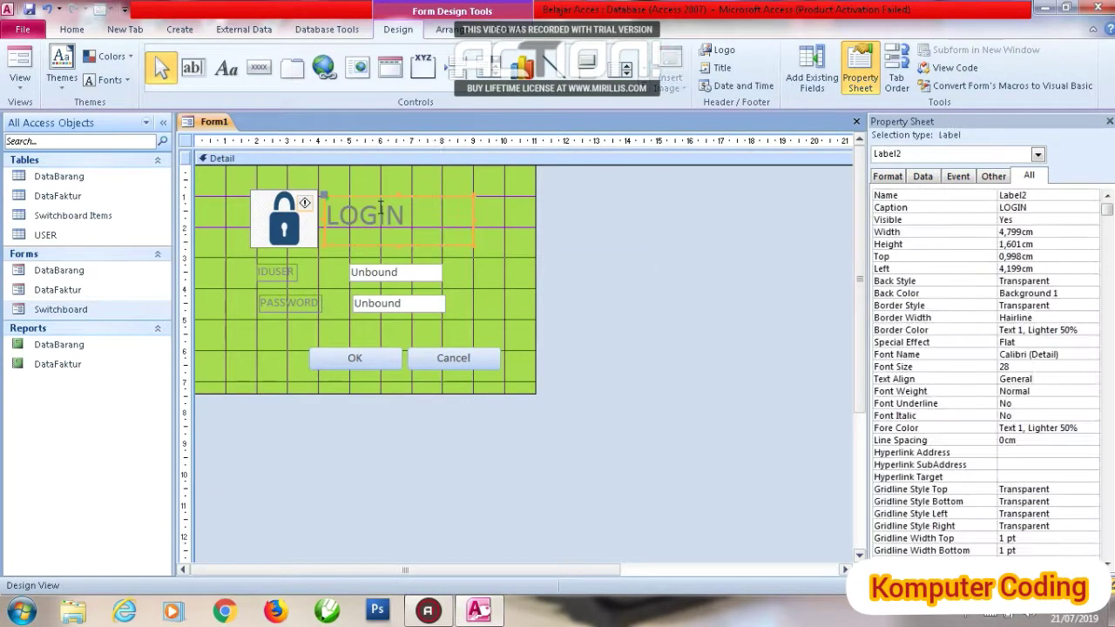
pyautogui.click(405, 209)
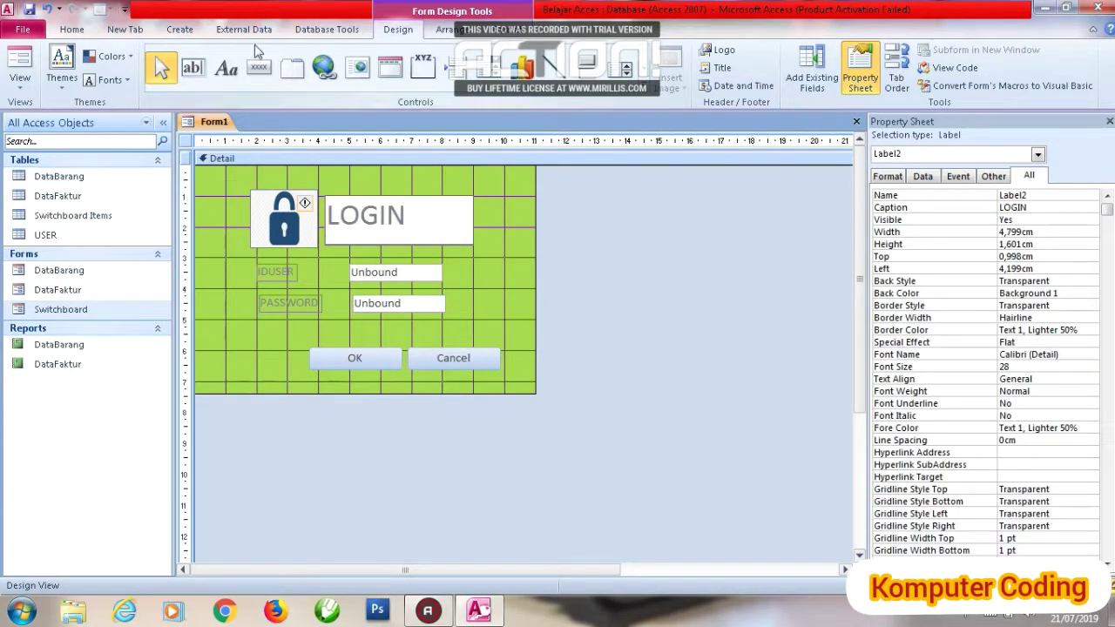
pyautogui.click(72, 28)
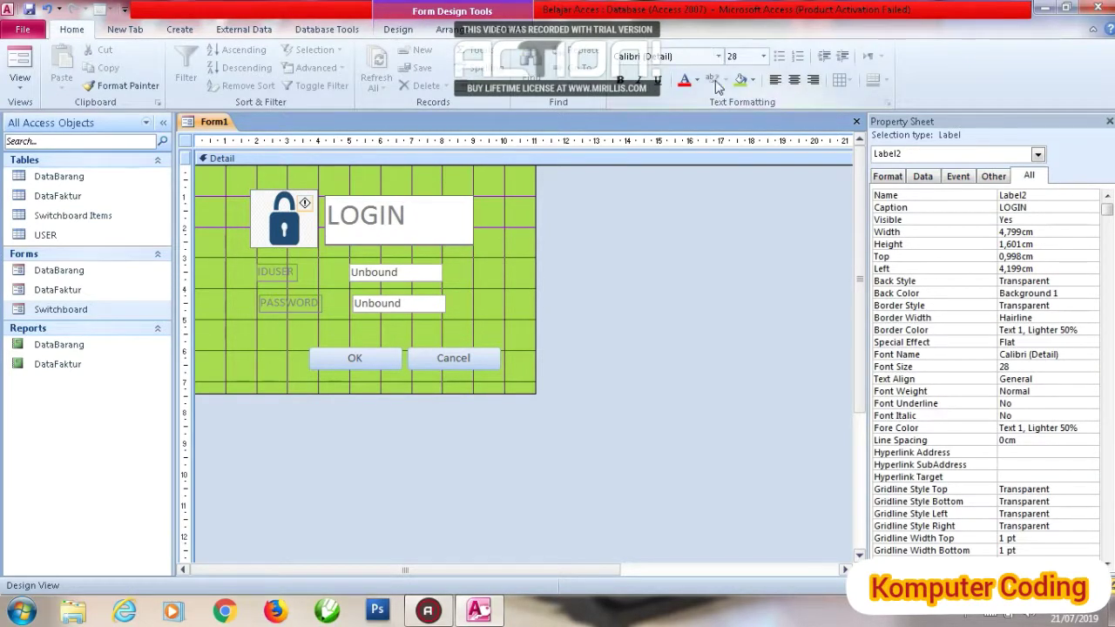
pyautogui.click(622, 81)
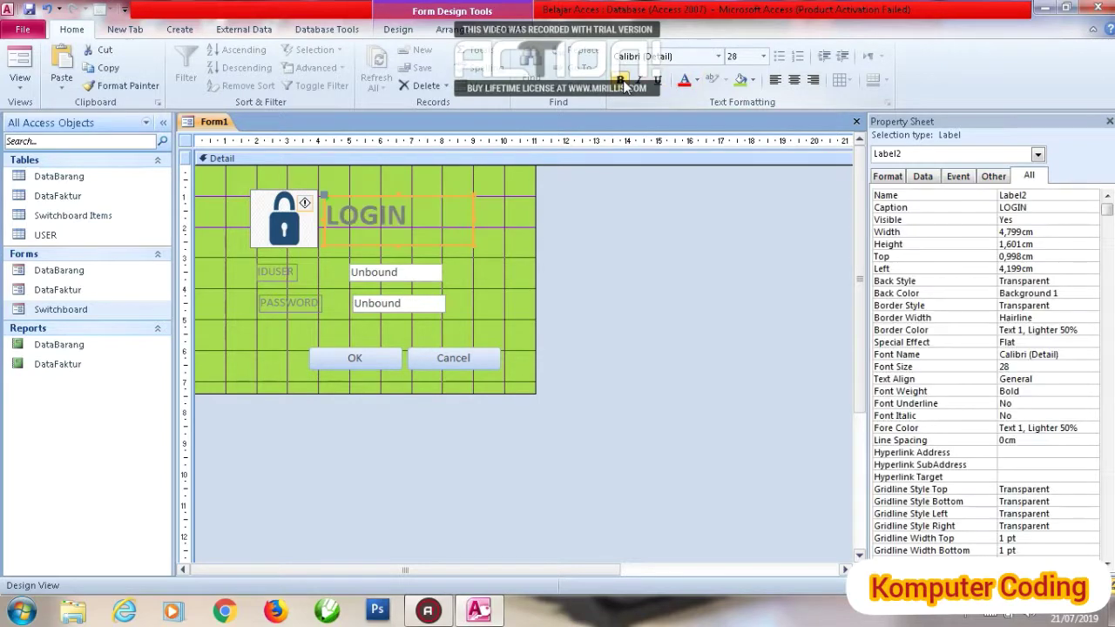
pyautogui.click(751, 80)
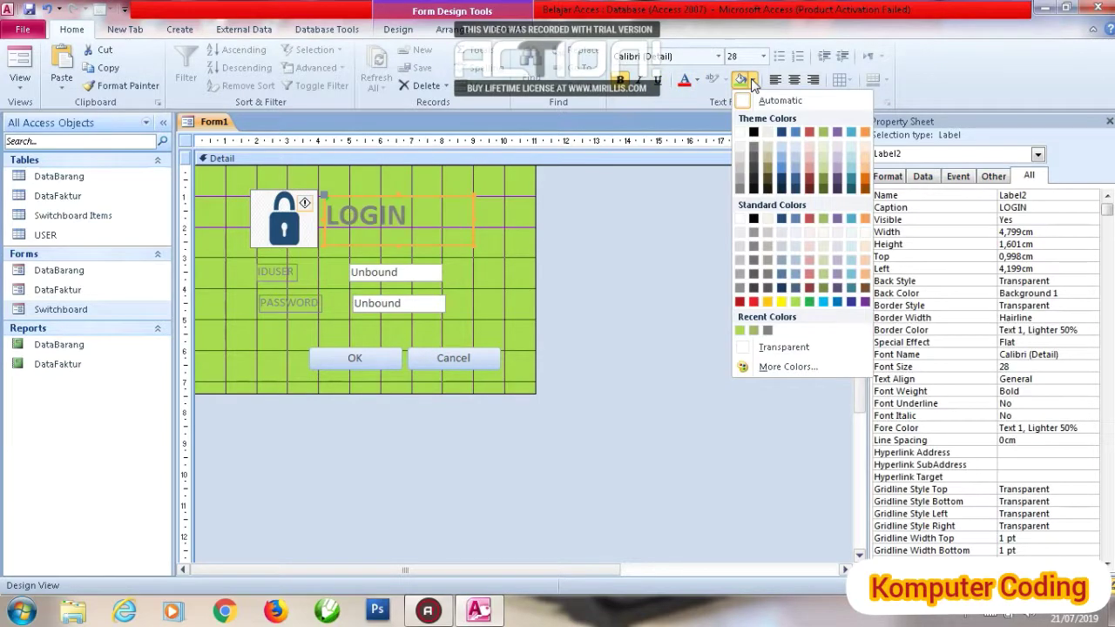
pyautogui.click(766, 101)
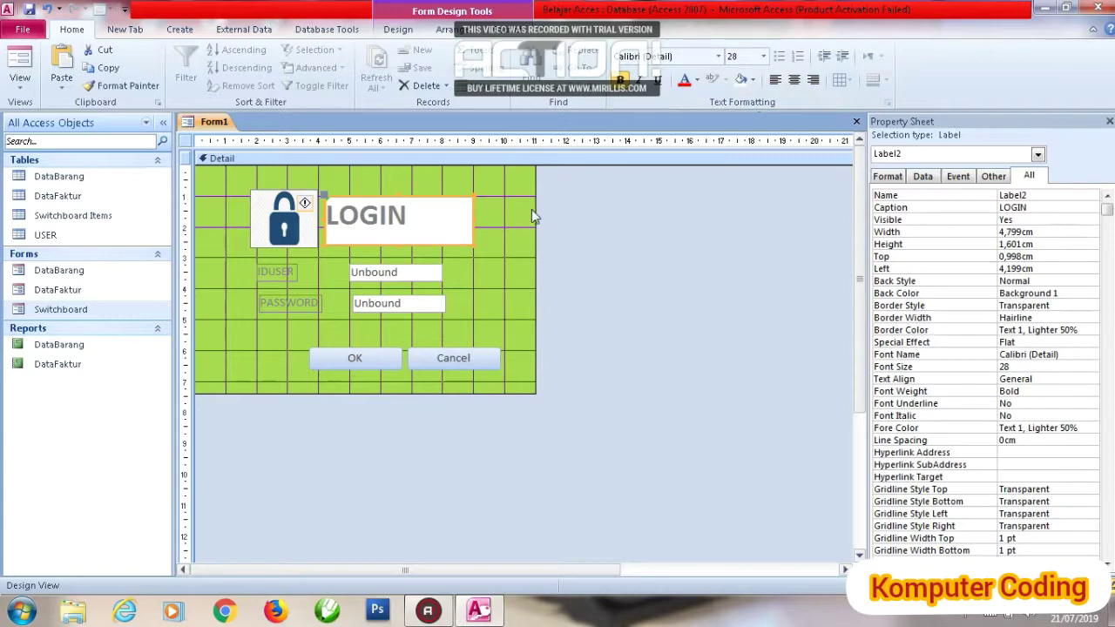